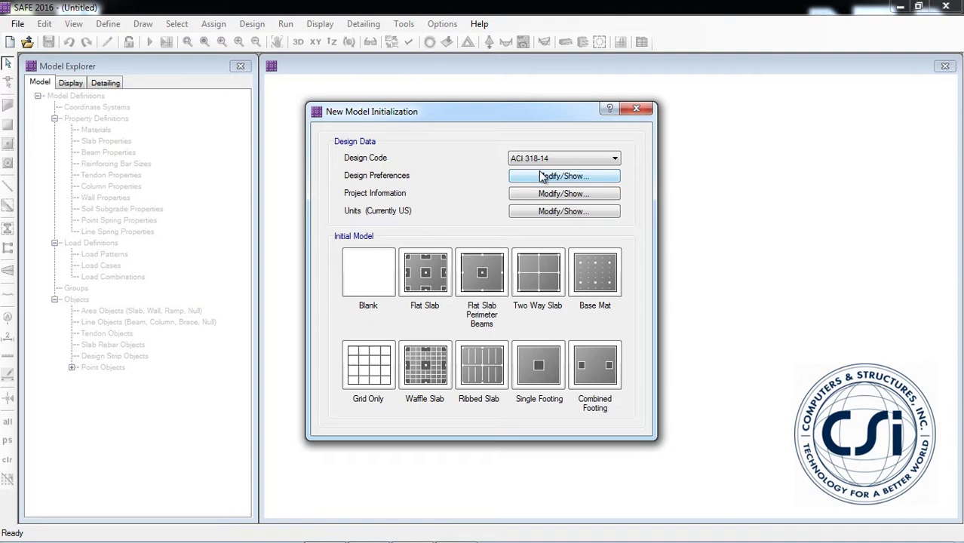
Step: Start a blank model with design code ACI 318-14 and metric default units
left_click(542, 160)
left_click(540, 161)
left_click(535, 216)
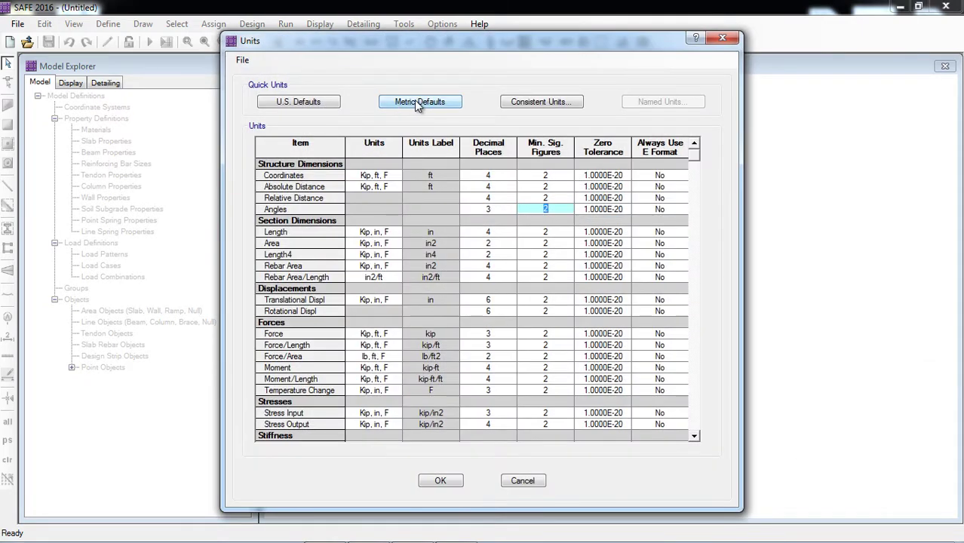
left_click(416, 101)
left_click(434, 480)
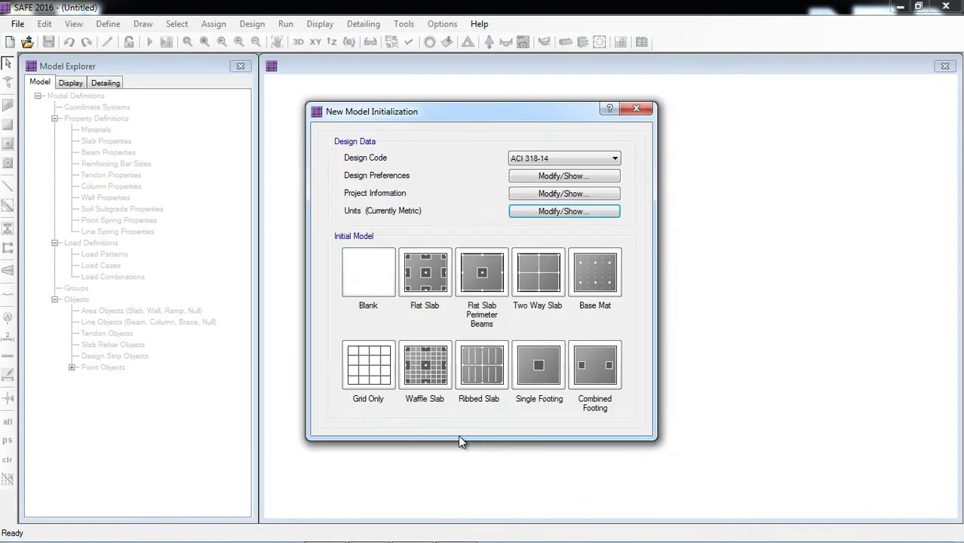
left_click(362, 289)
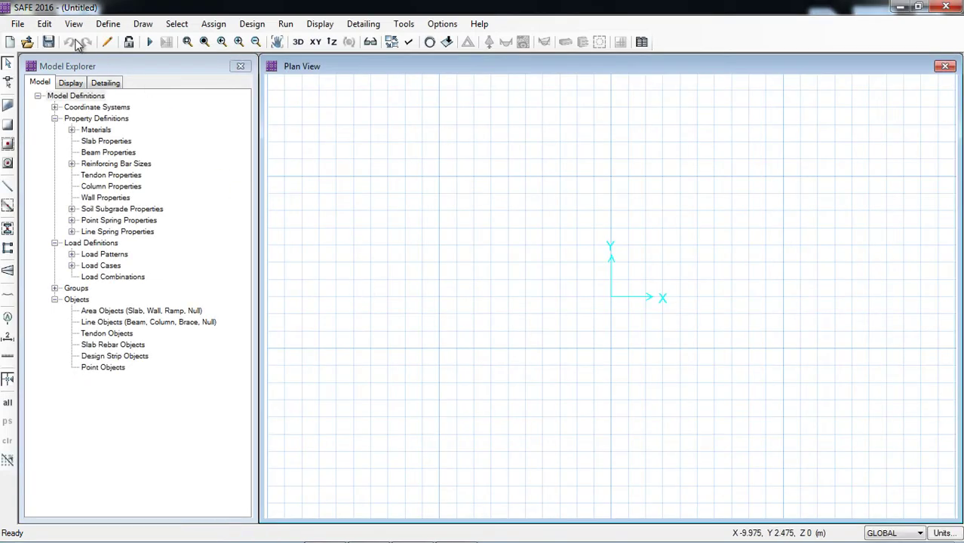
Step: Open the GLOBAL coordinate system's grid data for editing and display it as spacing
left_click(44, 24)
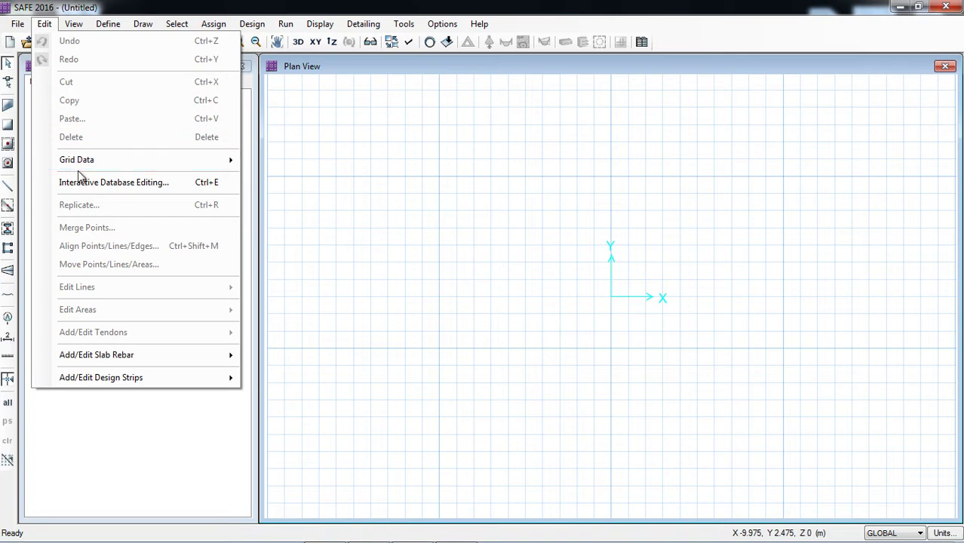
mouse_move(116, 163)
left_click(283, 161)
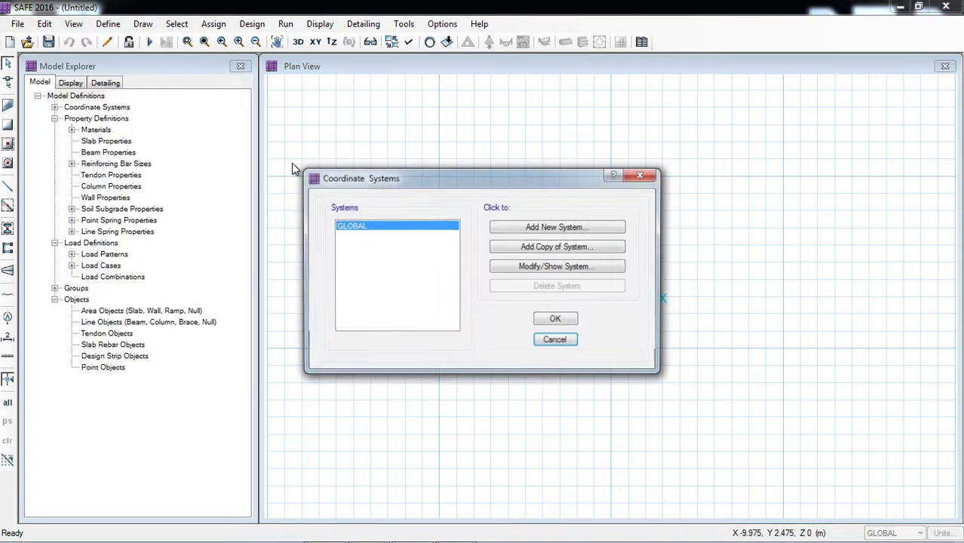
left_click(530, 266)
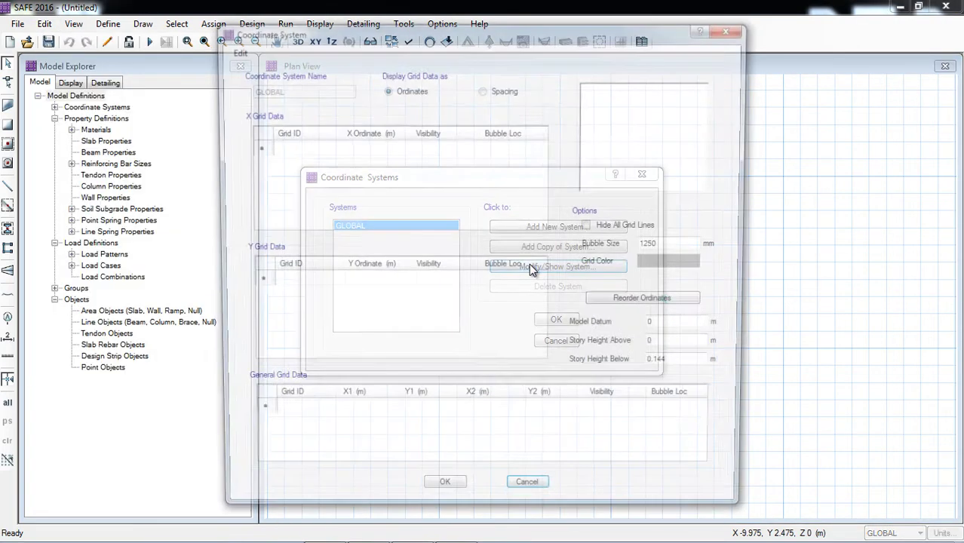
left_click(499, 91)
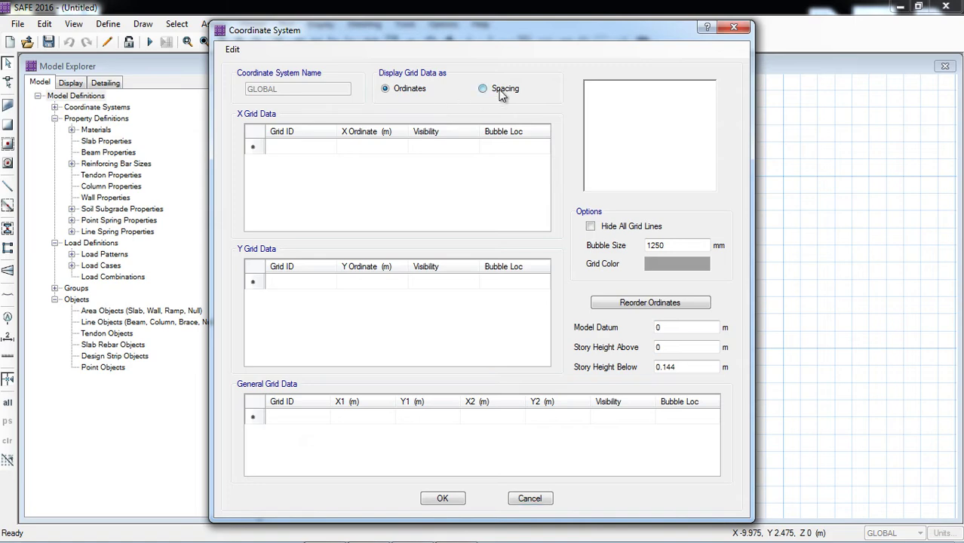
Step: Add two X grid lines with the IDs 1 and 2
left_click(306, 142)
left_click(306, 143)
type("1")
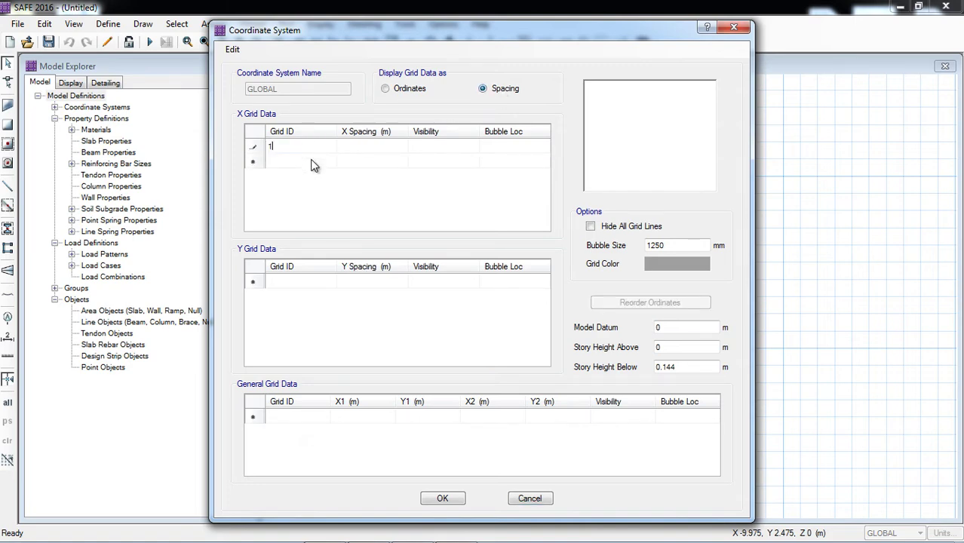
left_click(312, 159)
left_click(311, 159)
type("2")
Step: Set the X spacing to 2 m for grid line 1 and 0 for grid line 2
left_click(369, 148)
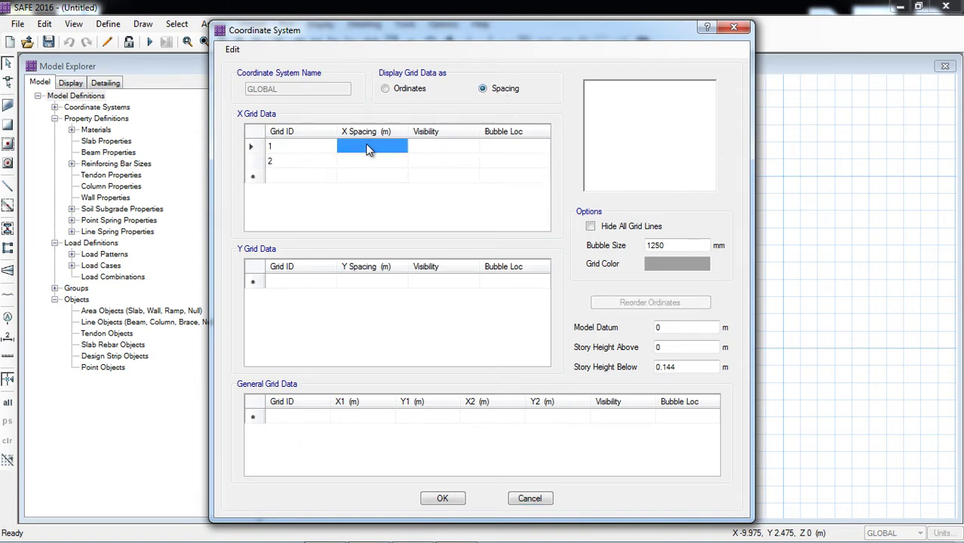
left_click(368, 148)
type("2")
left_click(367, 163)
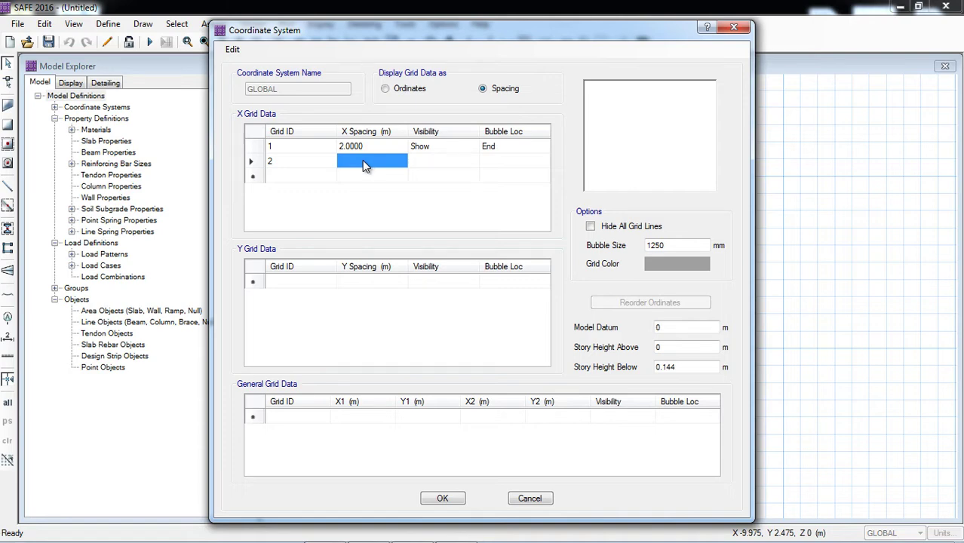
type("0")
key("Return")
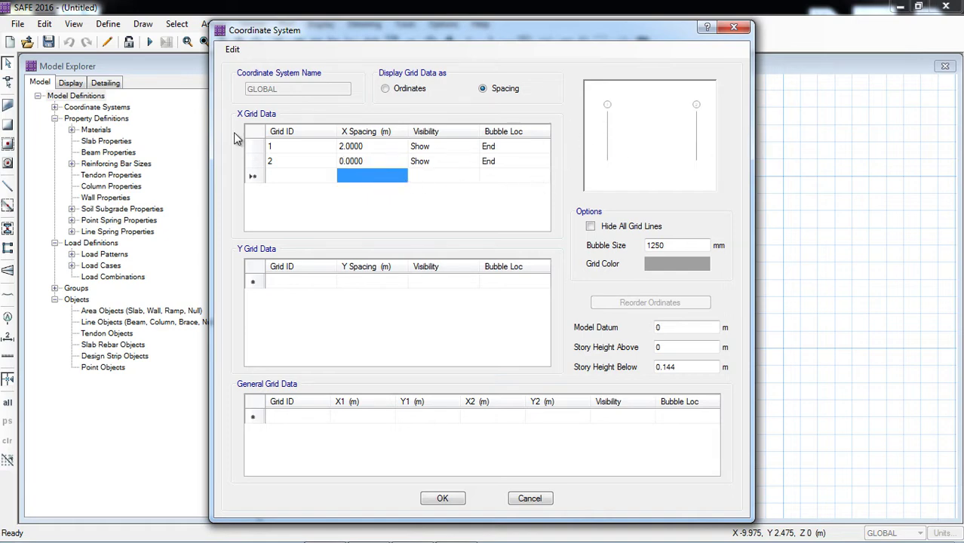
Step: Add two Y grid lines with the IDs A and B
left_click(302, 282)
type("A")
key("Return")
left_click(312, 294)
type("B")
Step: Set the Y spacing to 5 m for grid line A and 0 for grid line B
left_click(359, 278)
left_click(360, 279)
type("5")
left_click(358, 297)
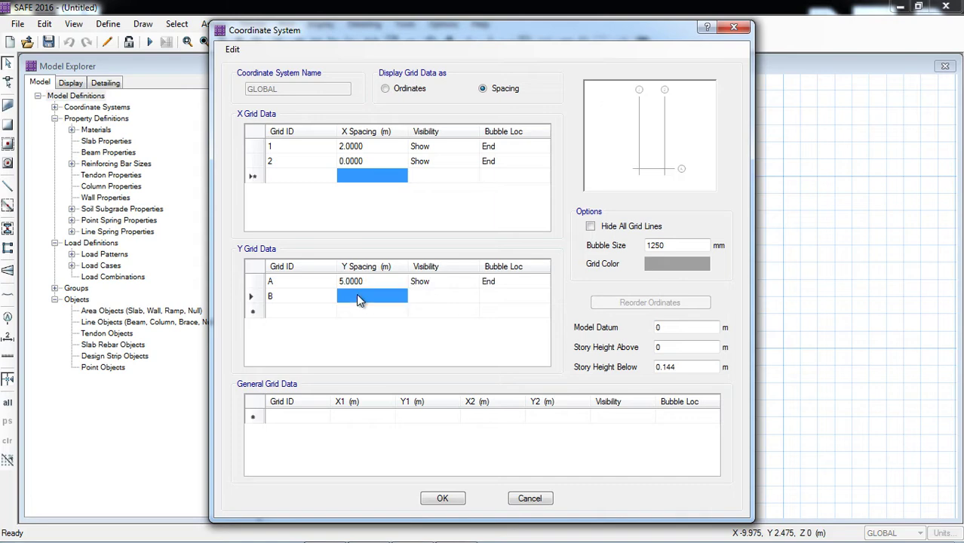
left_click(358, 296)
type("0")
left_click(362, 281)
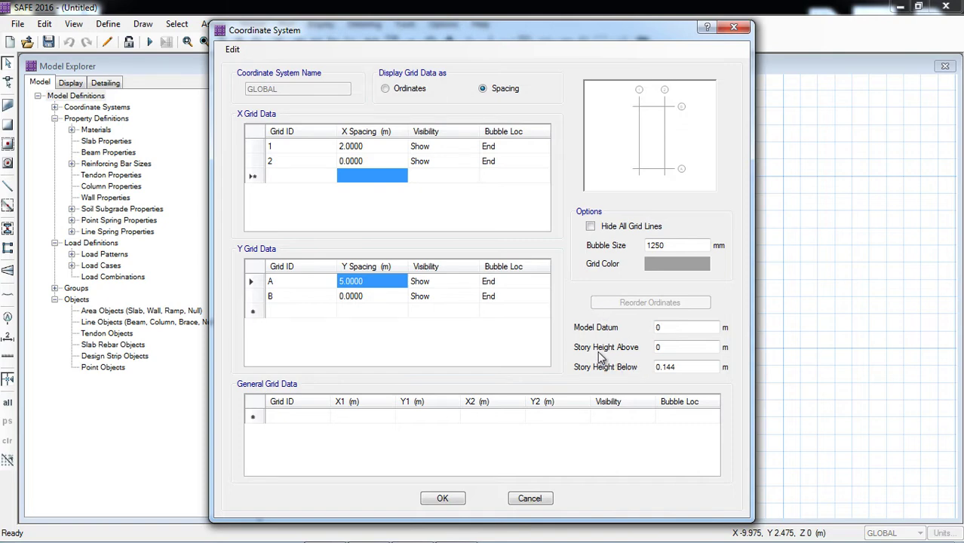
Step: Accept the GLOBAL grid definition and apply it to the model
left_click(660, 327)
key("Tab")
left_click(442, 501)
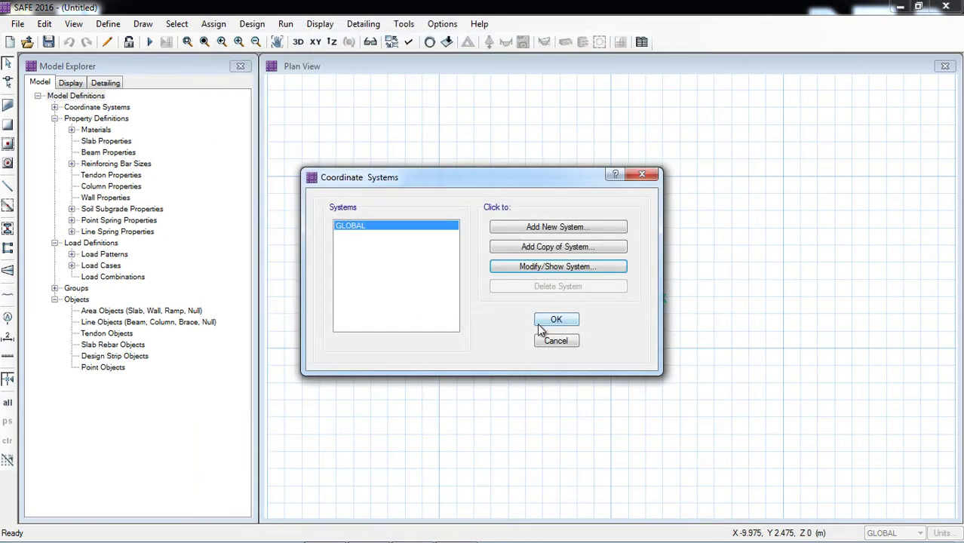
left_click(539, 323)
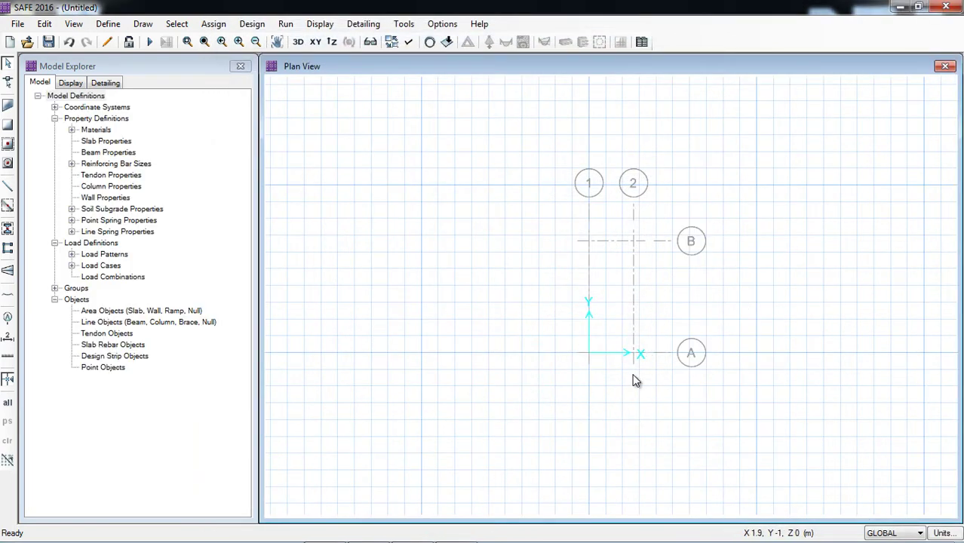
scroll(660, 285, "down", 1)
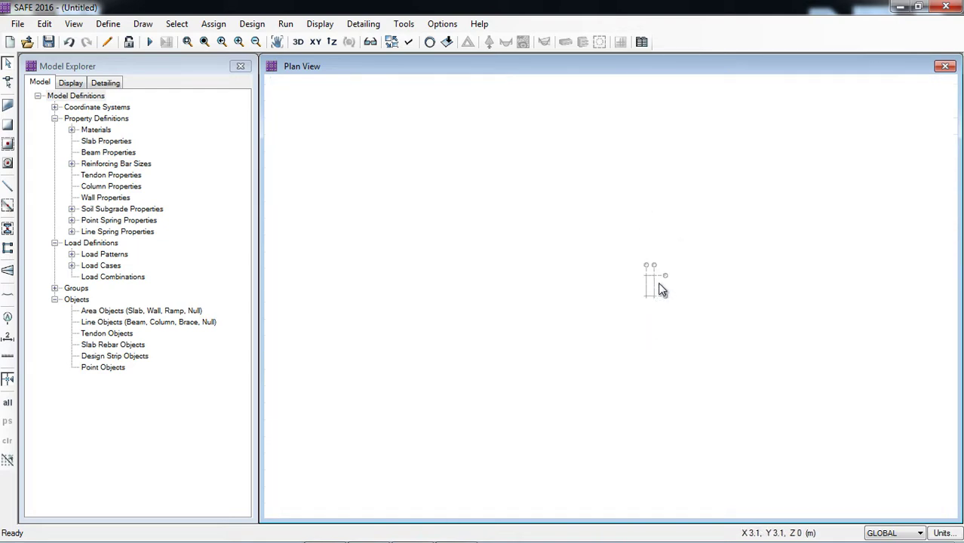
scroll(658, 278, "up", 3)
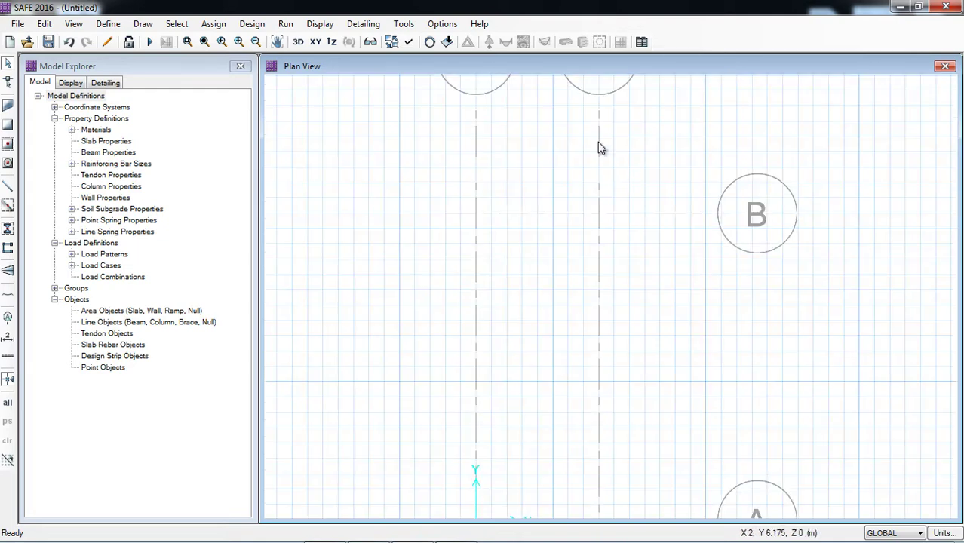
scroll(598, 143, "up", 1)
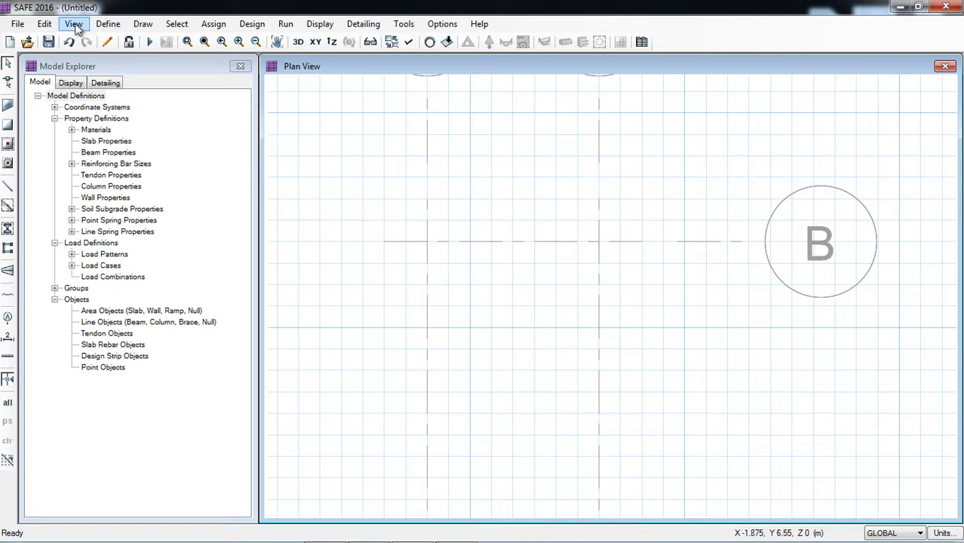
Step: Open the material definitions and review the property data of the concrete material CSAC30
left_click(104, 24)
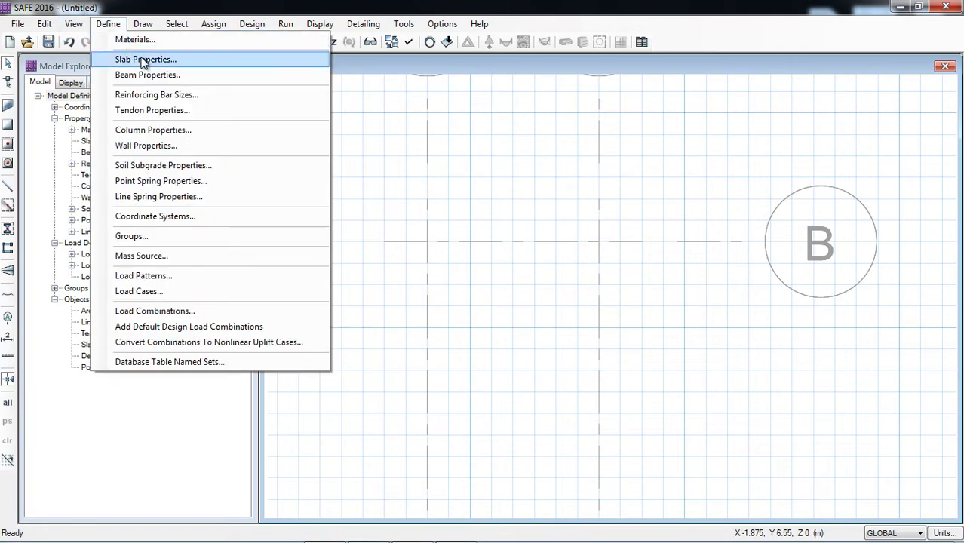
left_click(134, 39)
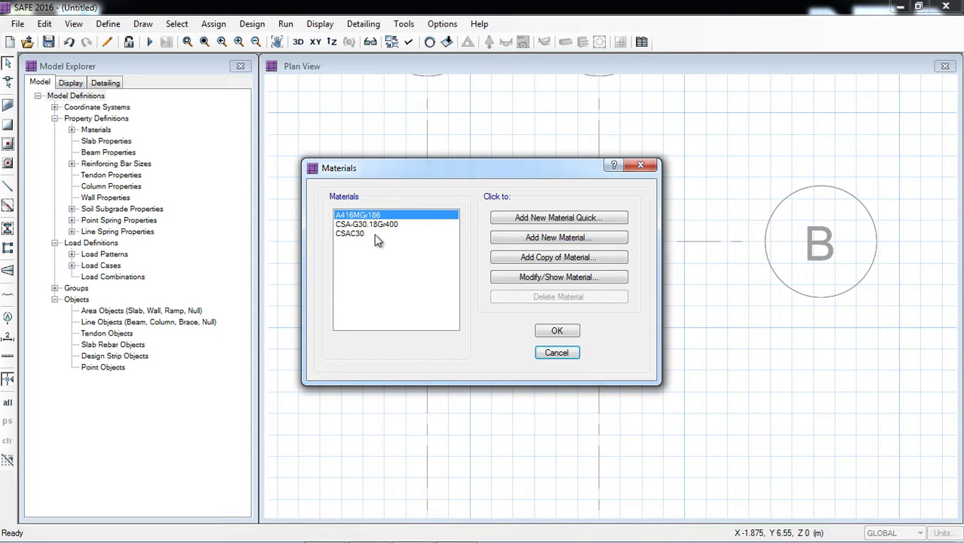
left_click(536, 239)
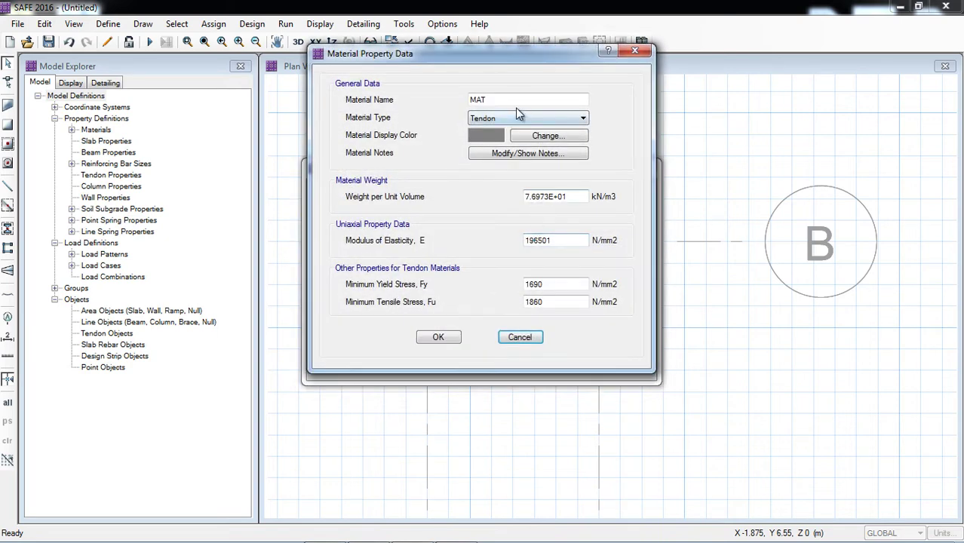
left_click(518, 337)
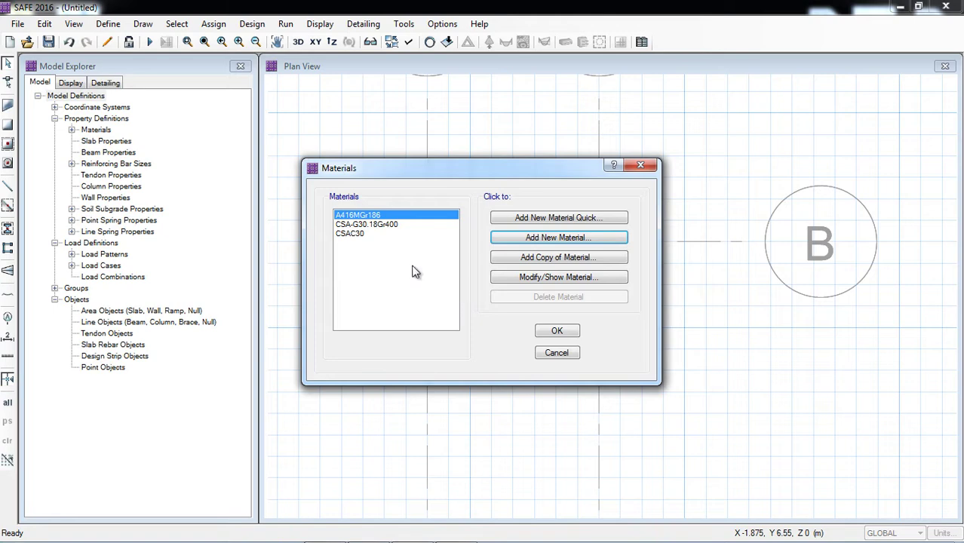
left_click(361, 236)
left_click(515, 277)
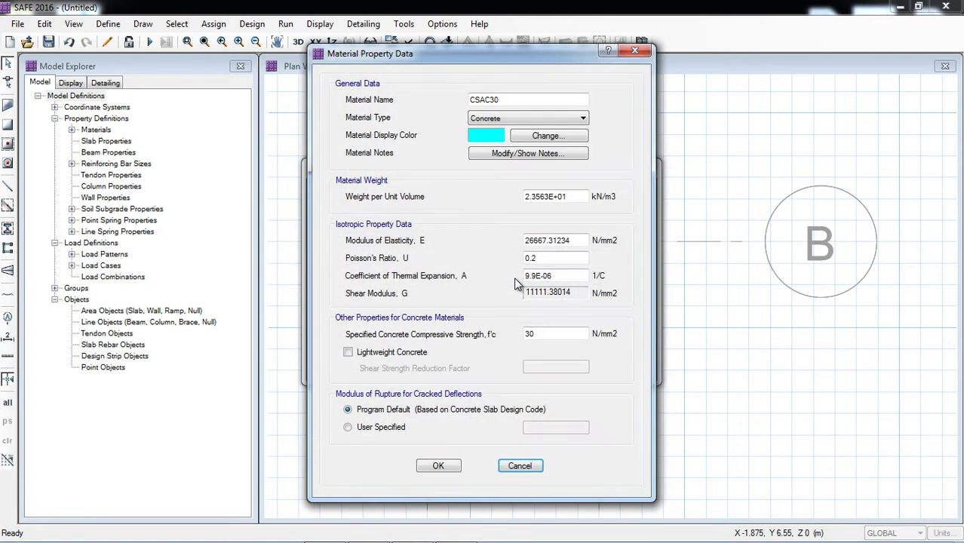
left_click(513, 466)
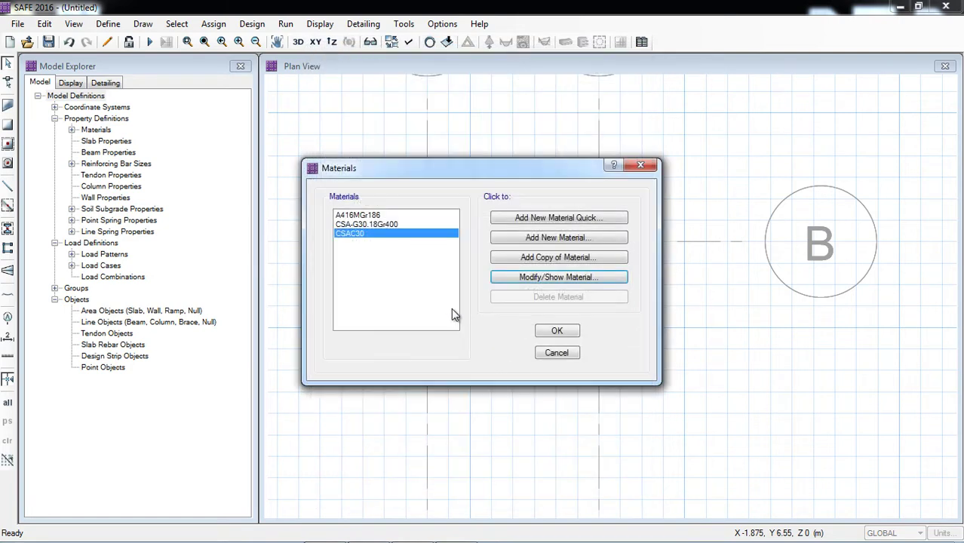
Step: Review the property data of the rebar material CSA-G30.18Gr400 and close the material definitions
left_click(389, 224)
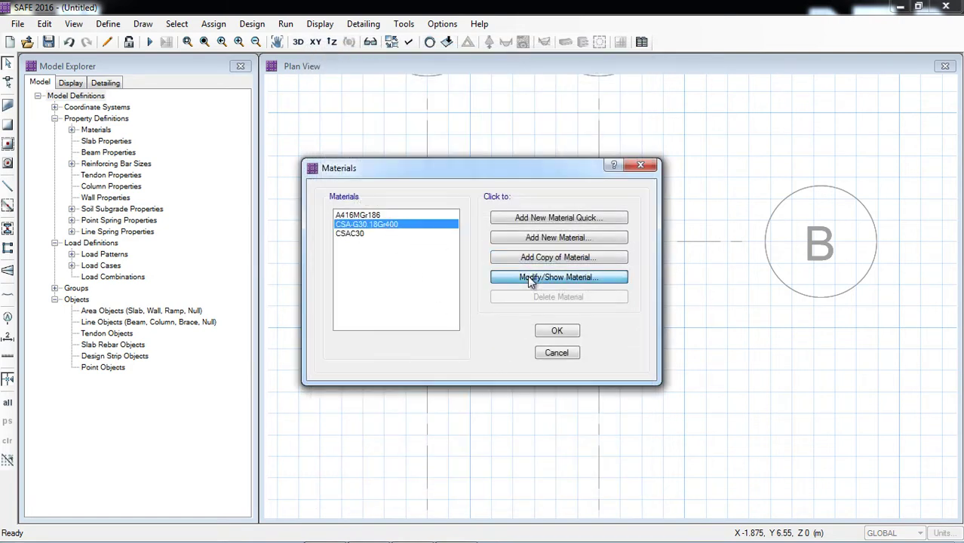
left_click(527, 276)
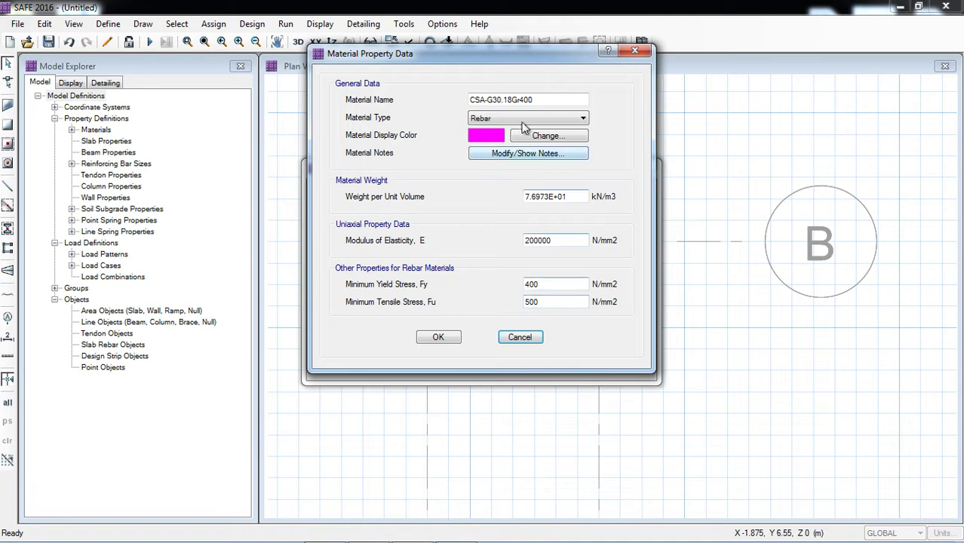
left_click(441, 339)
left_click(546, 335)
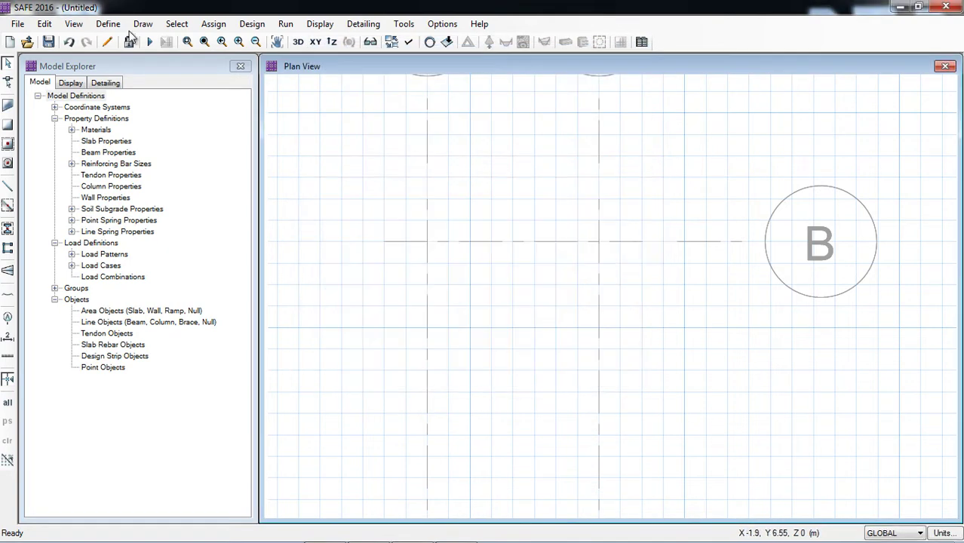
Step: Add a new slab property named "SLAB 450 mm"
left_click(108, 24)
left_click(130, 58)
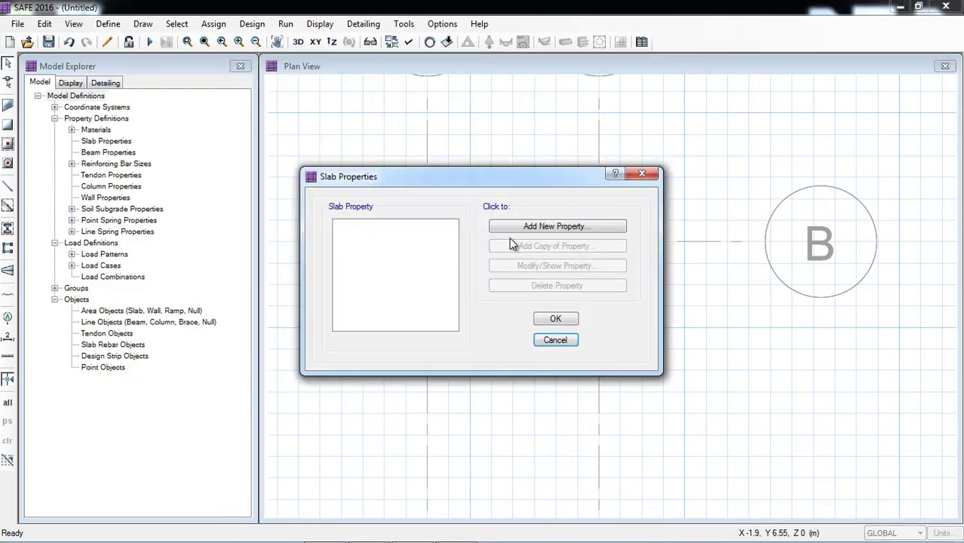
left_click(520, 226)
left_click(517, 147)
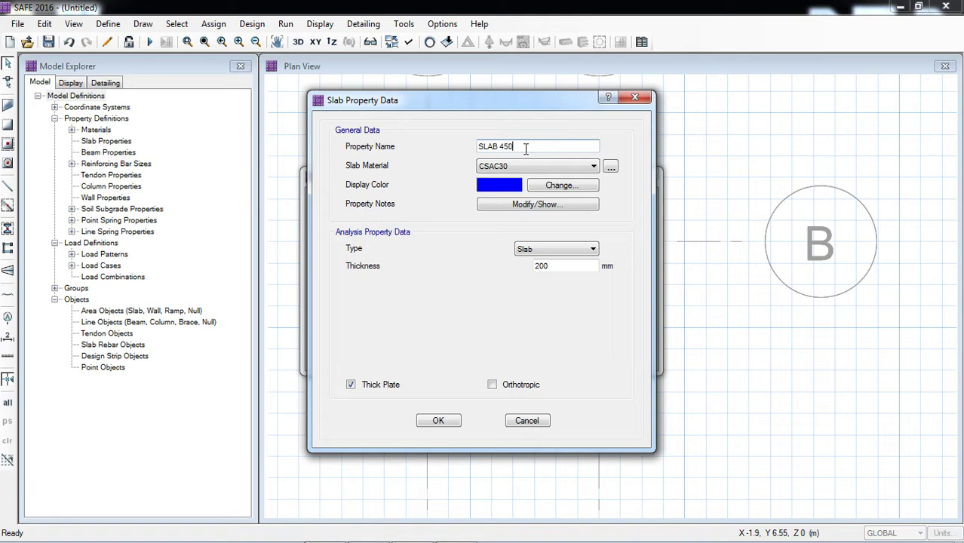
type("450")
key("Caps_Lock")
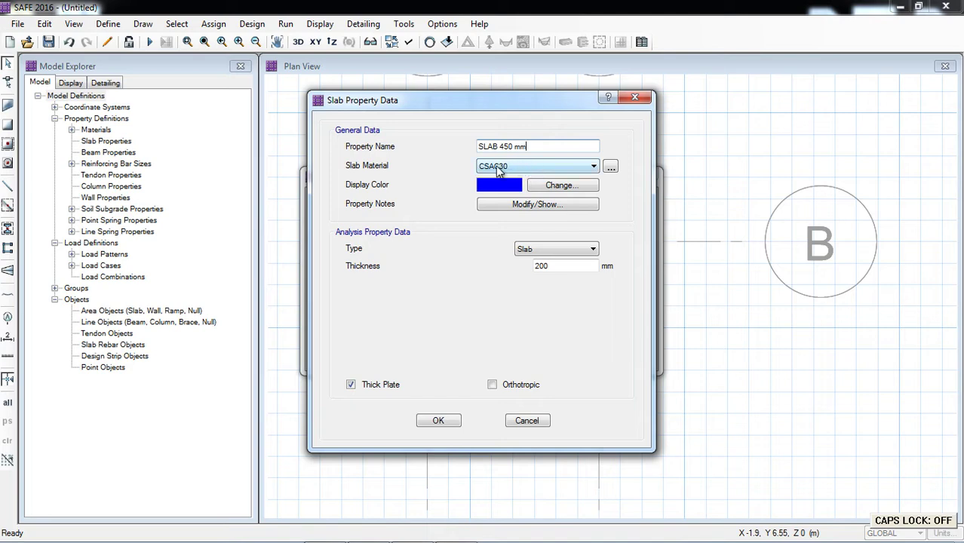
Step: Set the new slab property's thickness to 450 mm and its type to Footing, and save it
left_click(556, 265)
left_click_drag(556, 266, 517, 272)
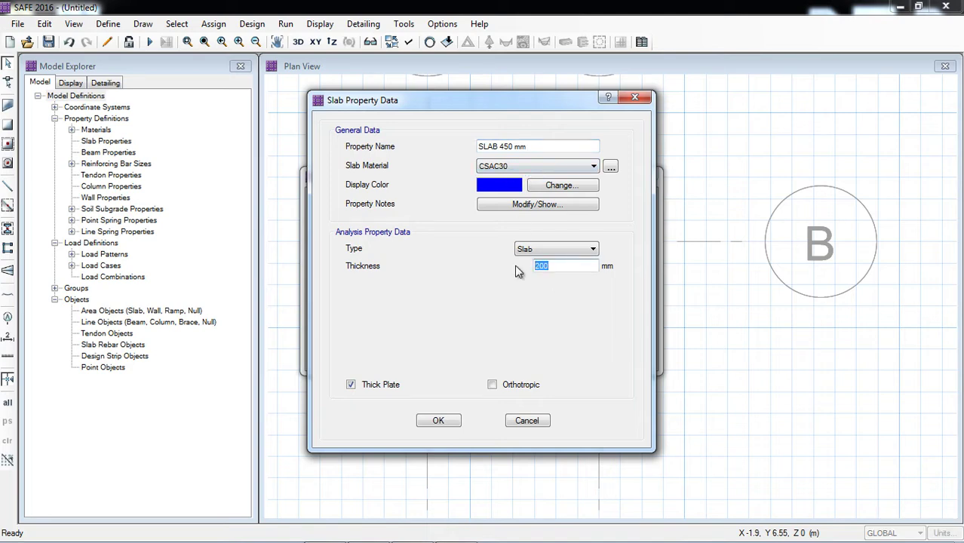
type("450")
left_click(536, 250)
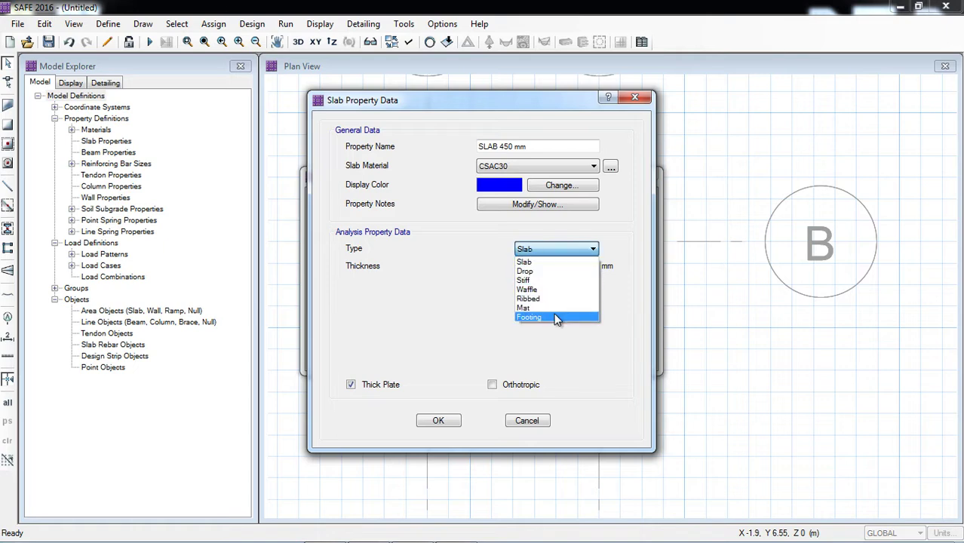
left_click(558, 320)
left_click(445, 421)
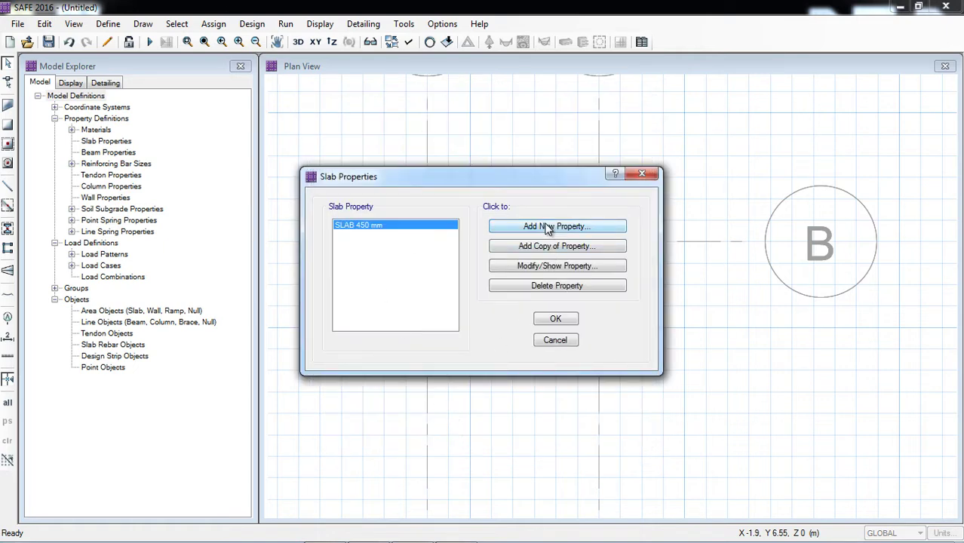
Step: Copy the SLAB 450 mm property as "Stiff Colum" with type Stiff and close the slab property definitions
left_click(545, 247)
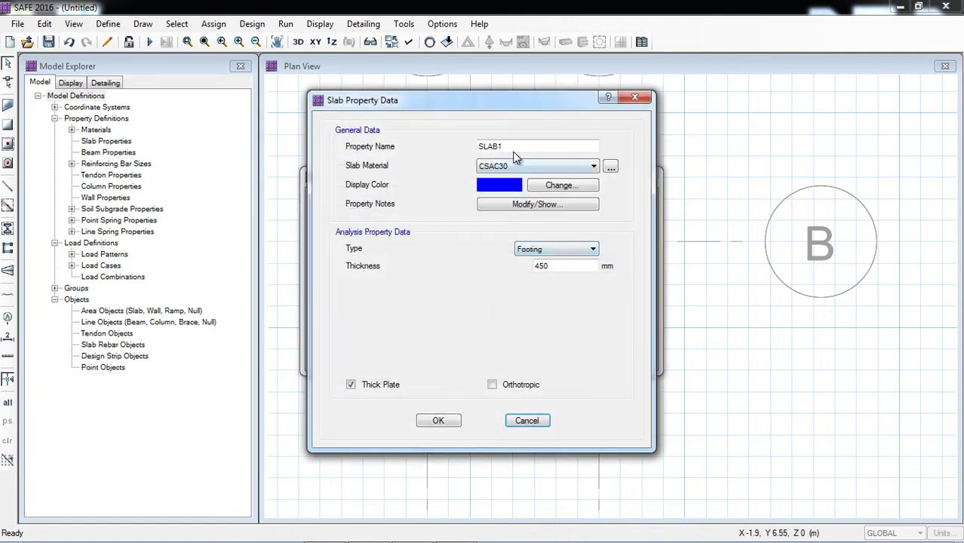
double_click(478, 148)
key("Caps_Lock")
type("S")
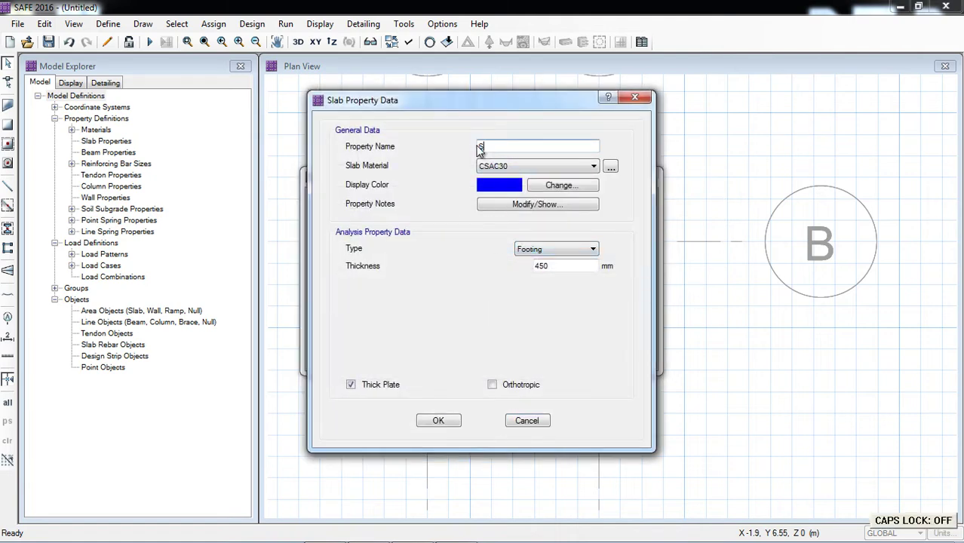
type("tiff Colum")
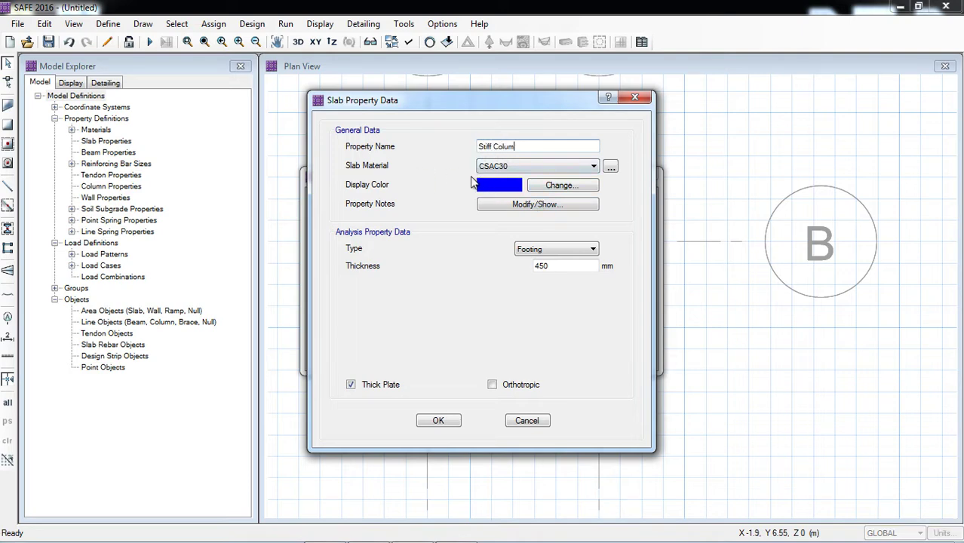
left_click(548, 252)
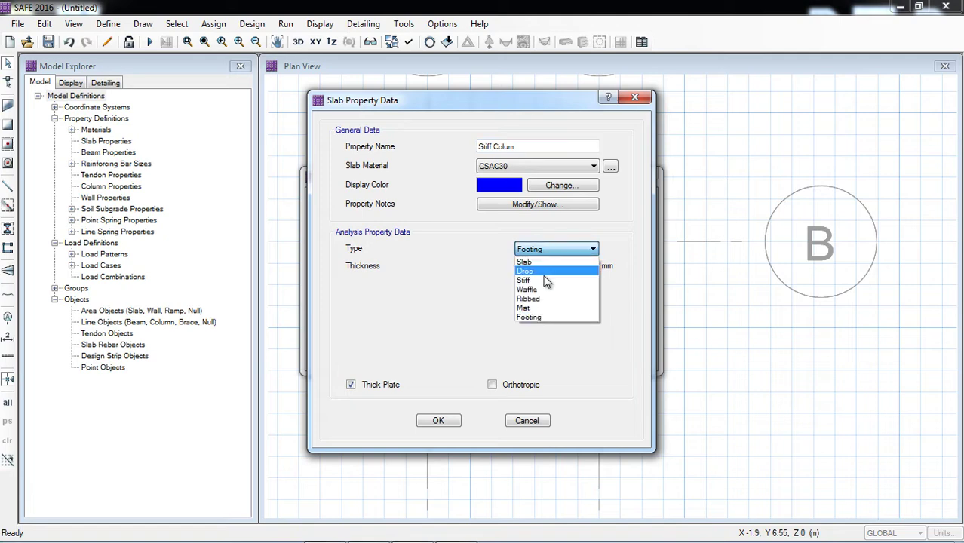
left_click(542, 276)
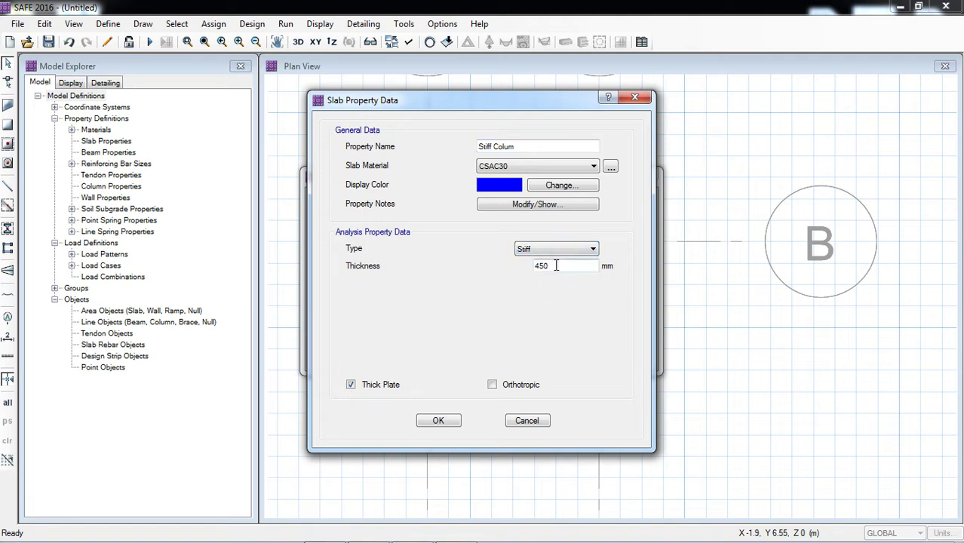
left_click(436, 418)
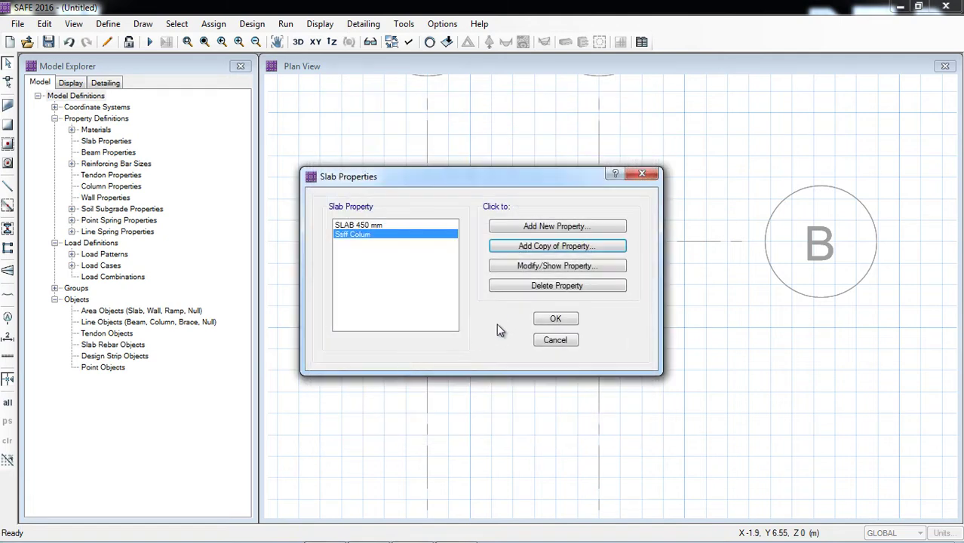
left_click(554, 319)
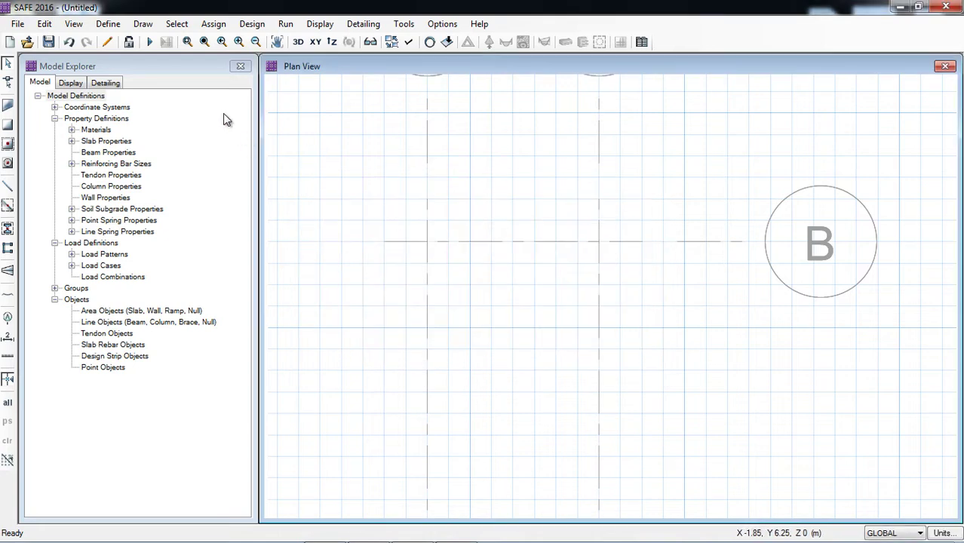
Step: Draw a point offset -0.5 m in X and 0.5 m in Y from the grid intersection at X 0, Y 5
left_click(9, 107)
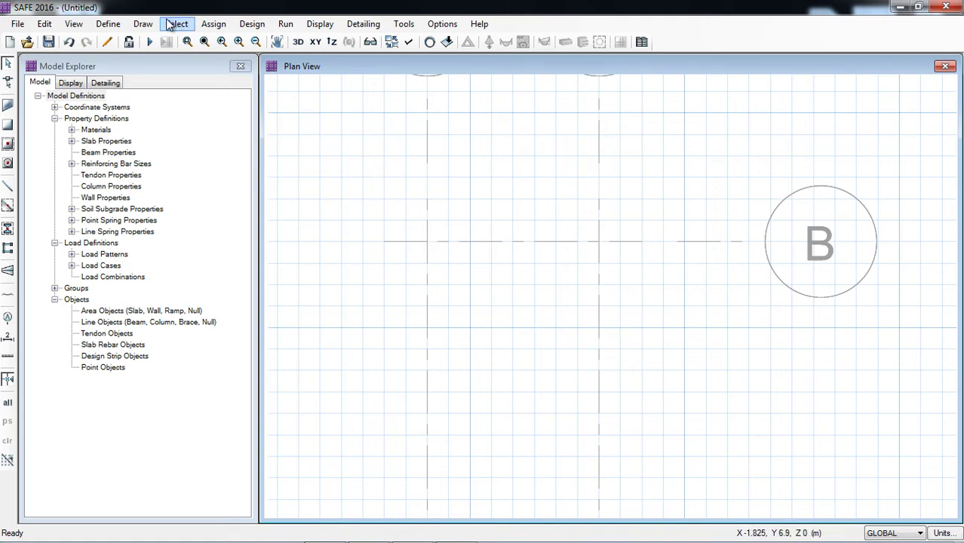
left_click(143, 25)
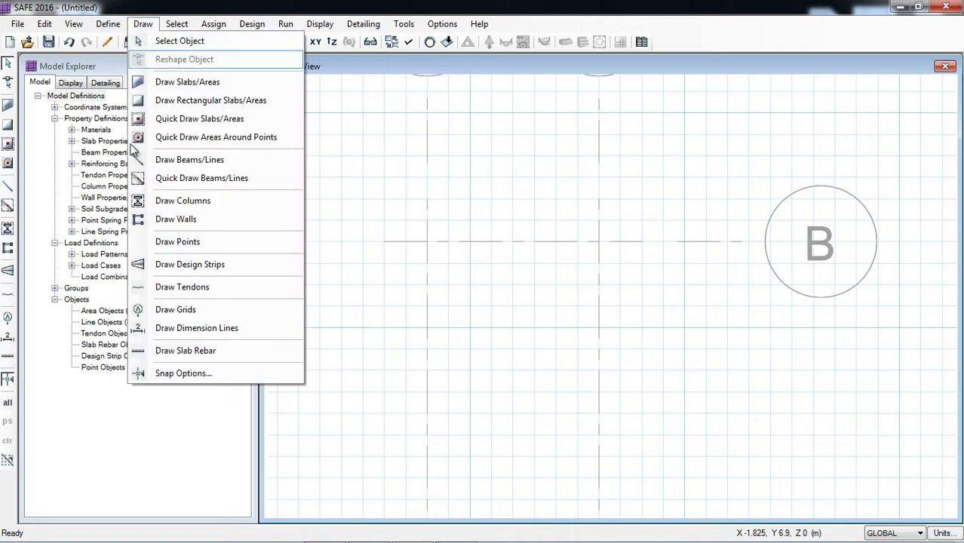
left_click(177, 242)
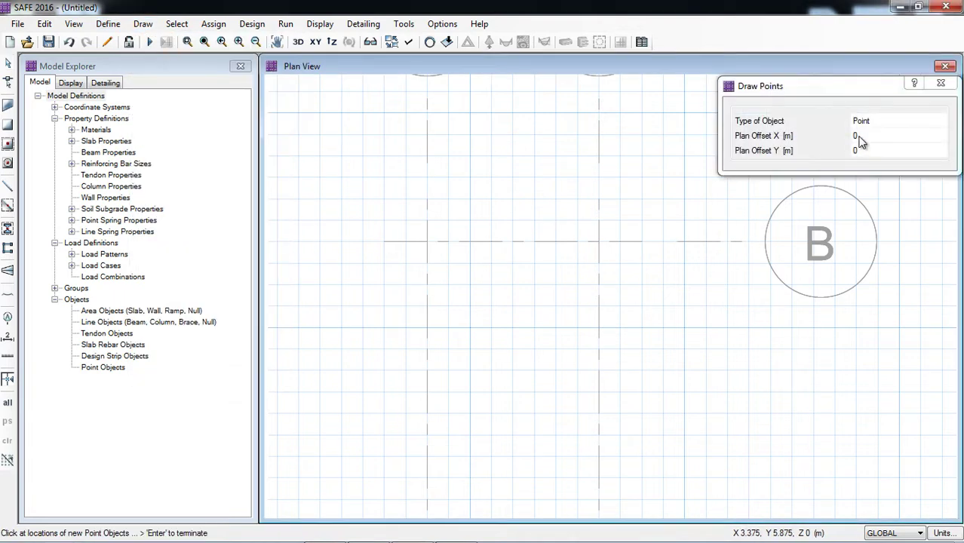
left_click(858, 138)
left_click(858, 136)
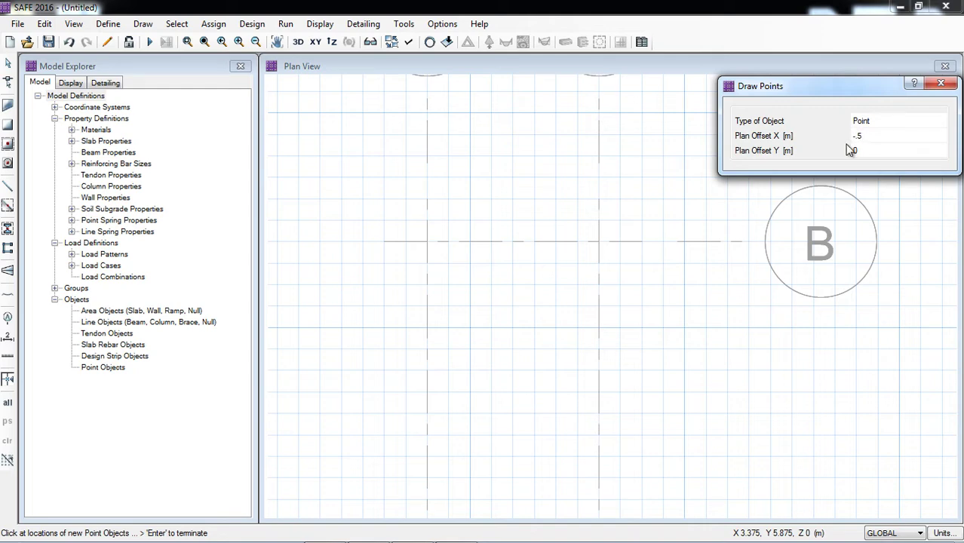
left_click(865, 150)
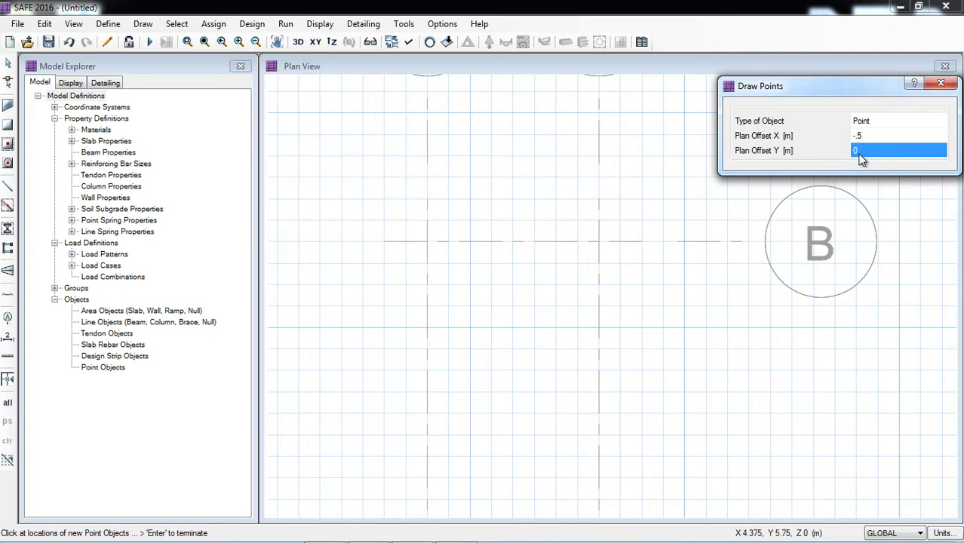
left_click(859, 152)
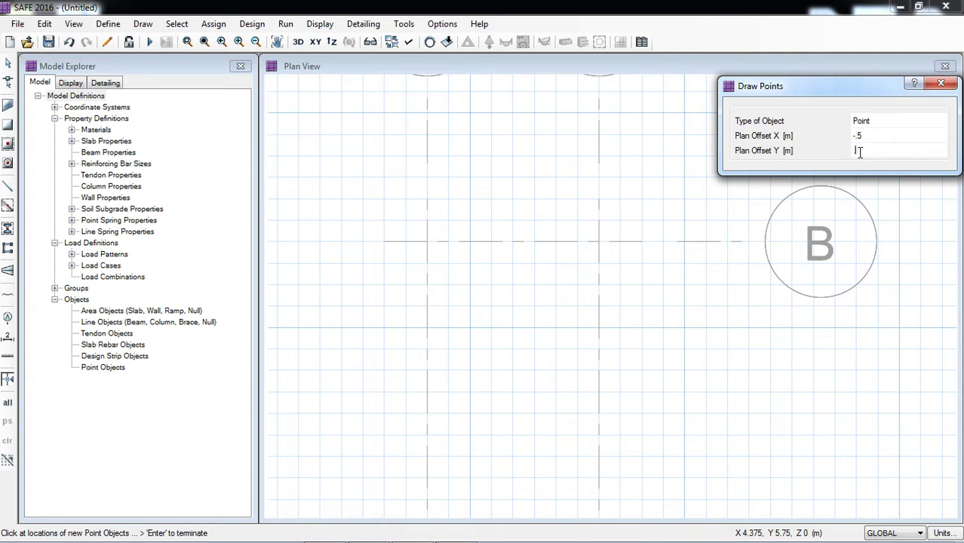
left_click(882, 138)
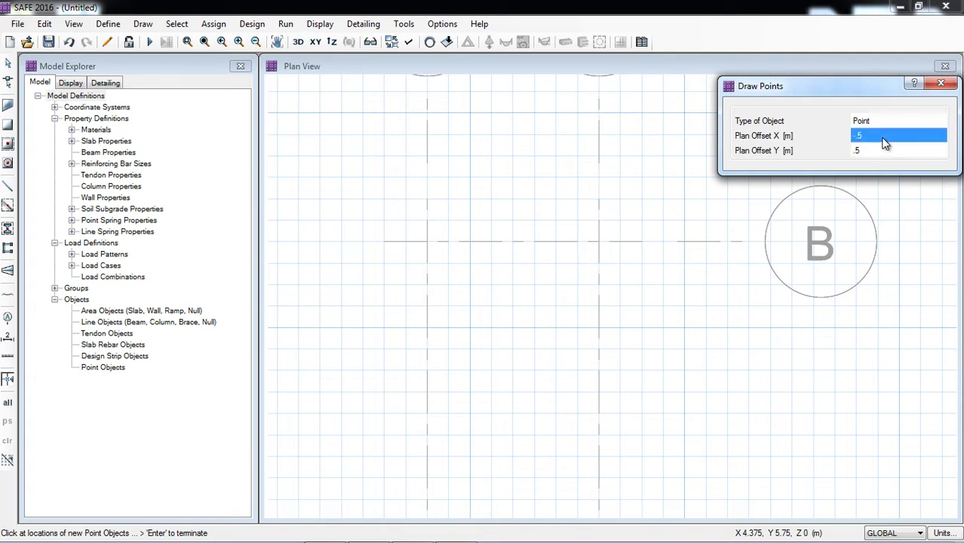
left_click(427, 242)
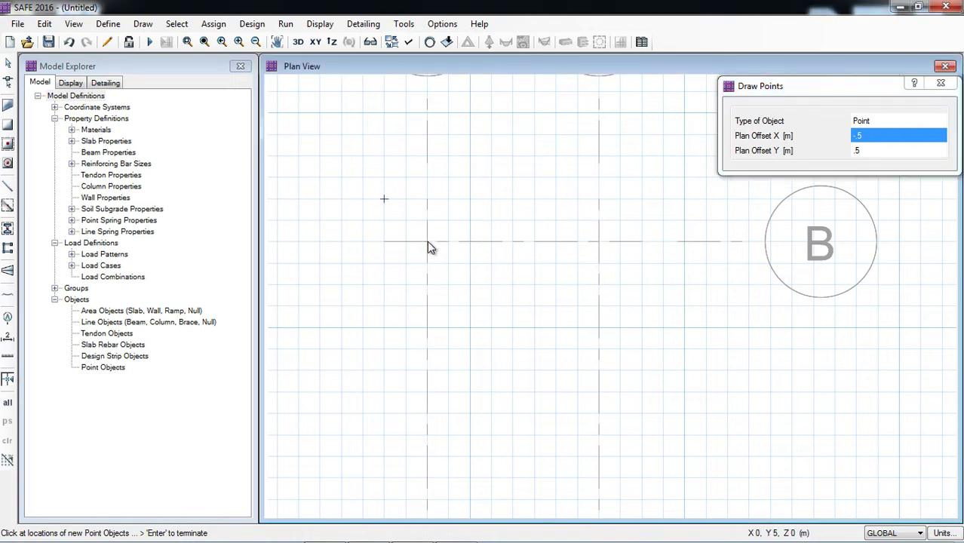
Step: Draw a second point offset -0.5 m in both X and Y from the grid intersection at X 0, Y 5
left_click(854, 150)
left_click(854, 151)
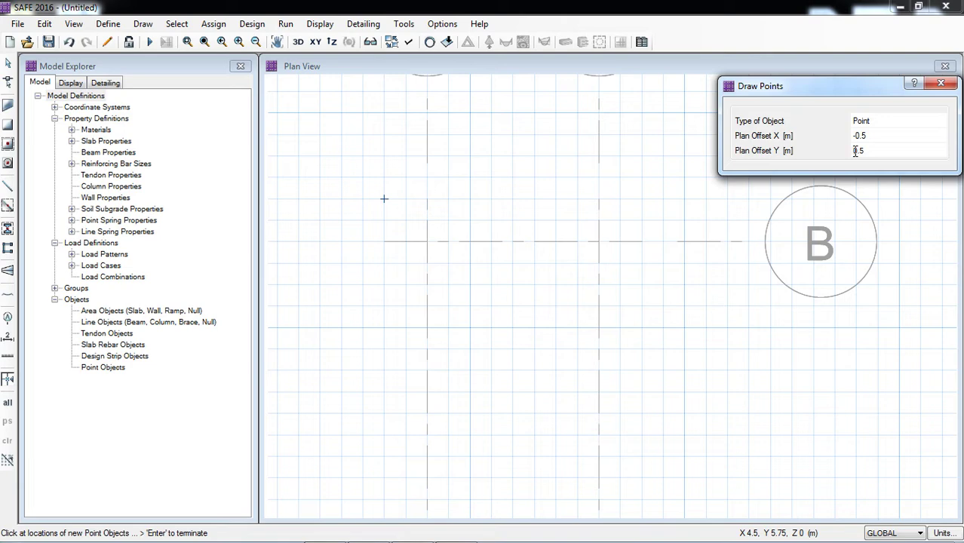
type("-")
left_click(880, 136)
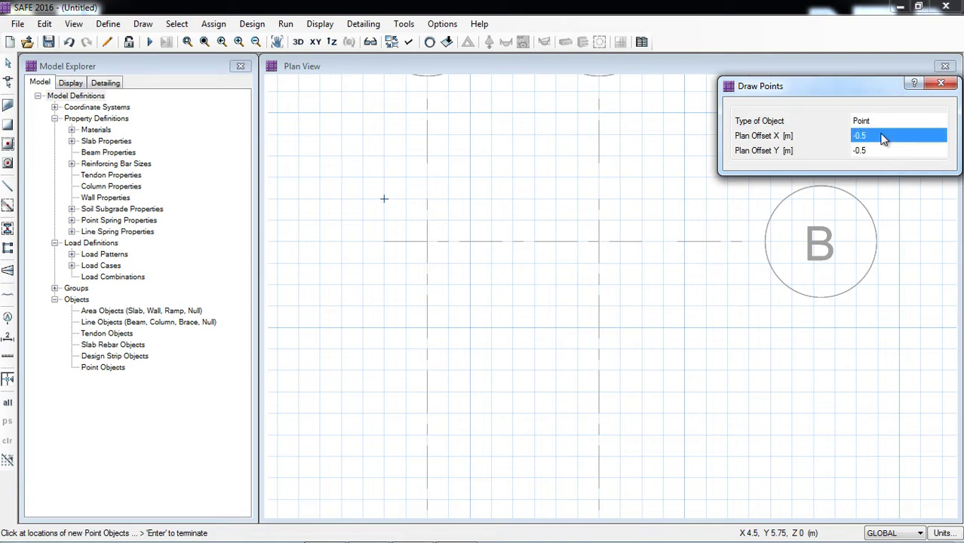
left_click(426, 241)
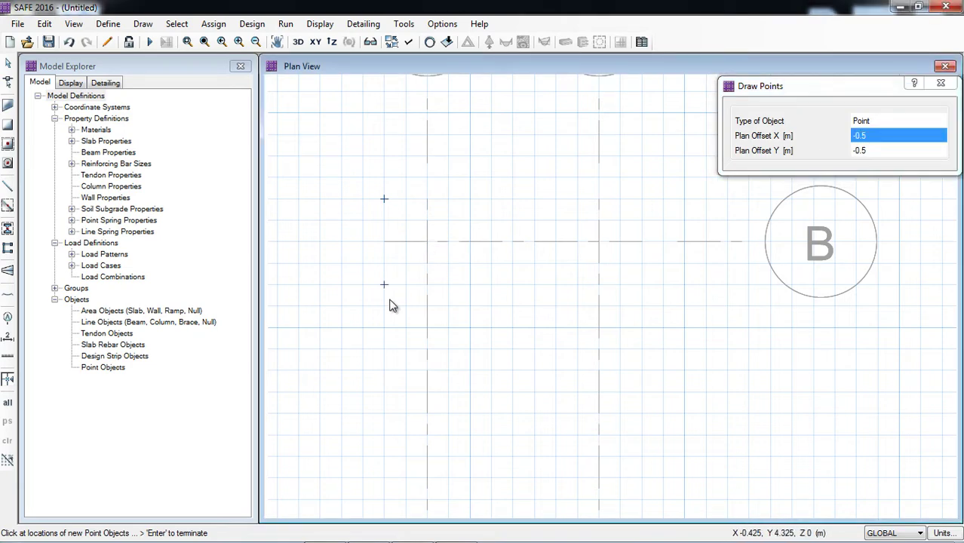
Step: Draw a point offset 0.5 m in X and -0.5 m in Y from grid line B's intersection with the second vertical grid line
left_click(881, 136)
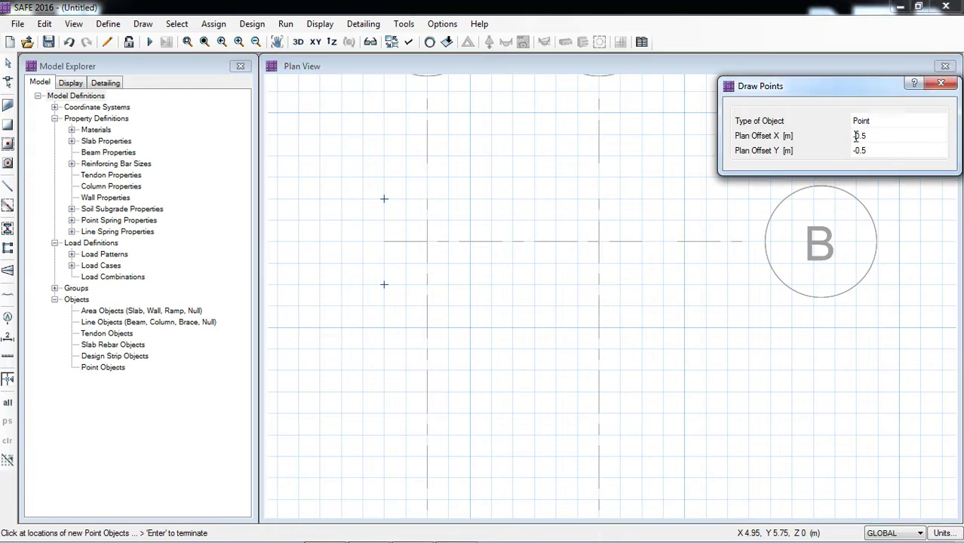
key("BackSpace")
left_click(876, 151)
left_click(603, 250)
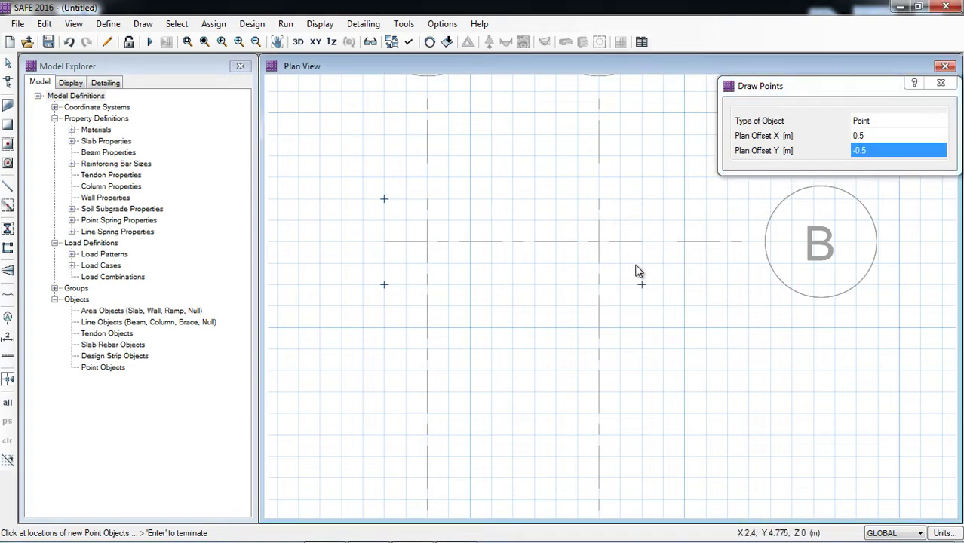
Step: Draw a fourth point offset 0.5 m in both X and Y from grid line B's intersection with the second vertical grid line, and end point drawing
left_click(855, 153)
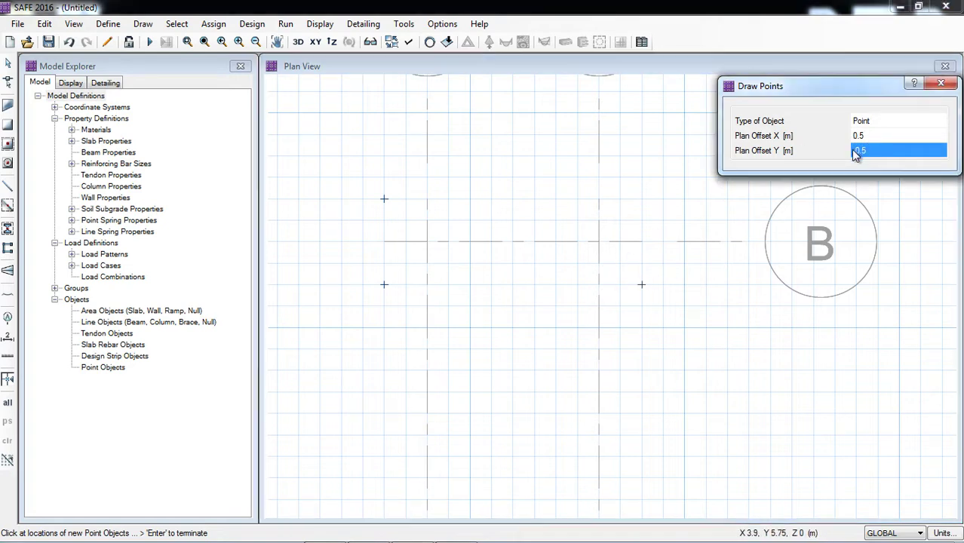
left_click(852, 151)
key("Delete")
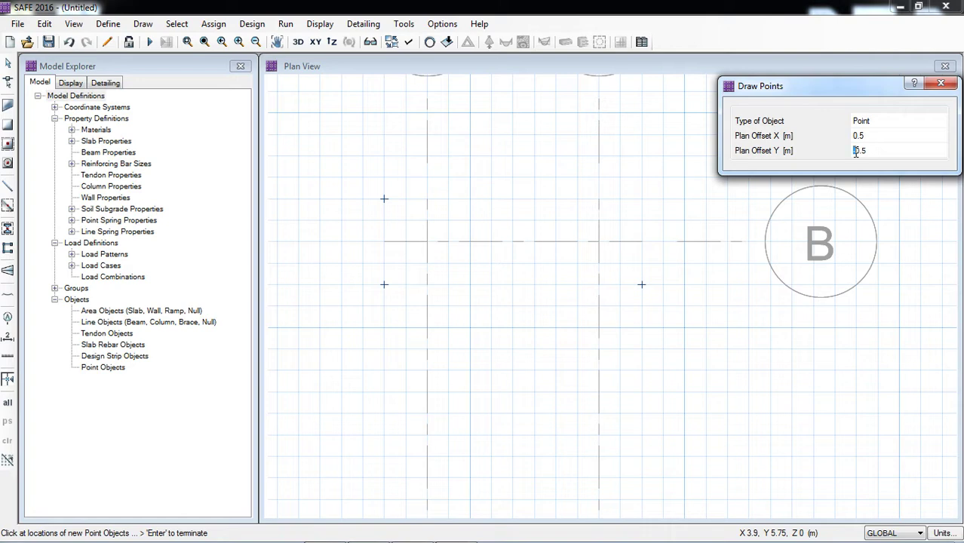
key("Return")
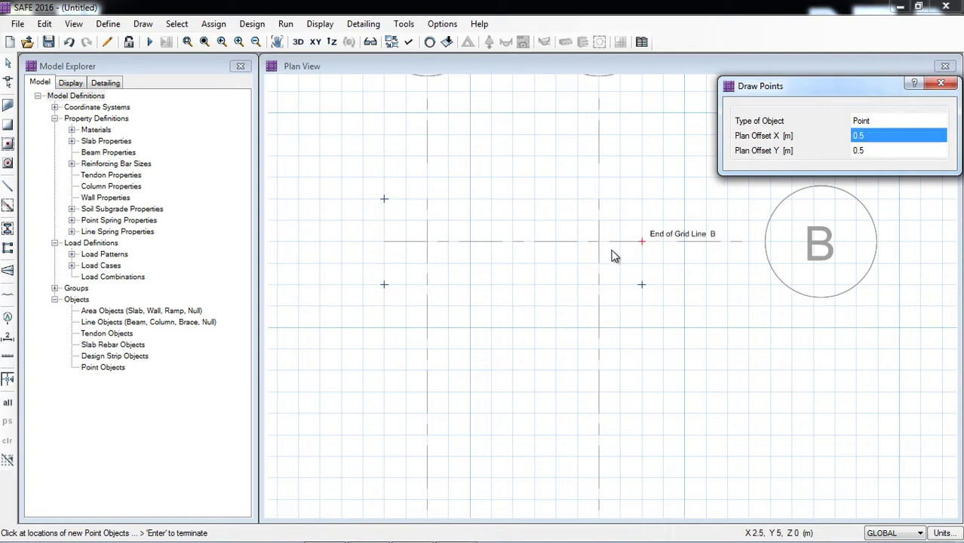
left_click(599, 241)
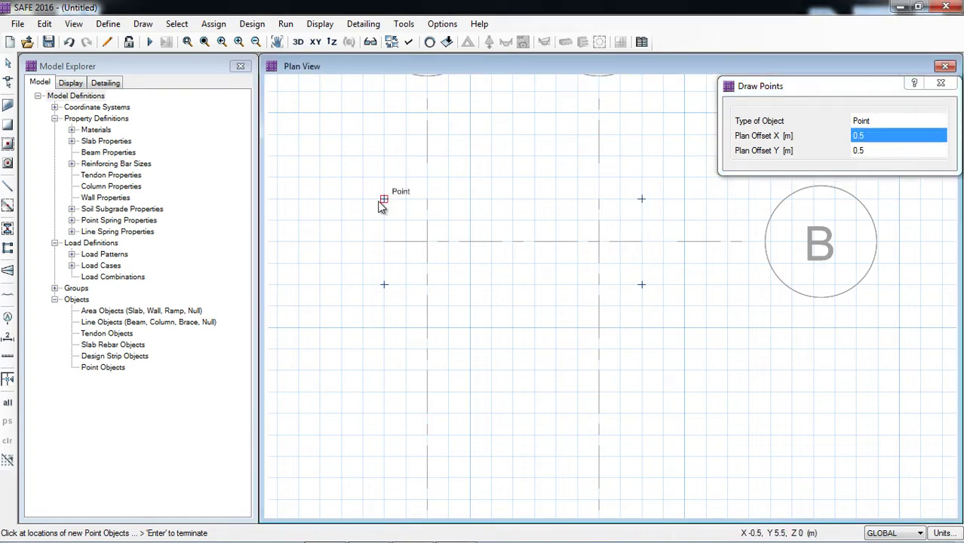
left_click(941, 83)
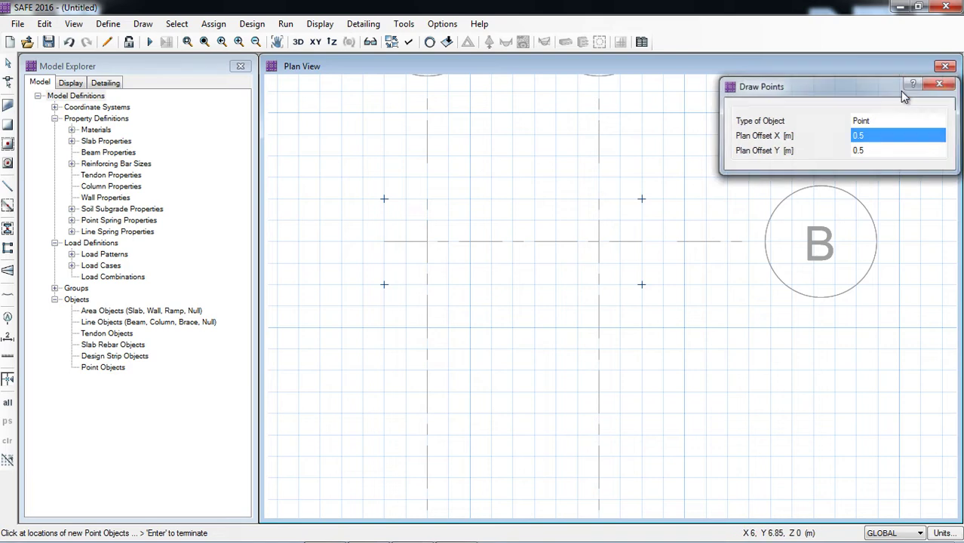
Step: Draw a rectangular slab with property SLAB 450 mm between the diagonally opposite corner points around grid line B
left_click(8, 127)
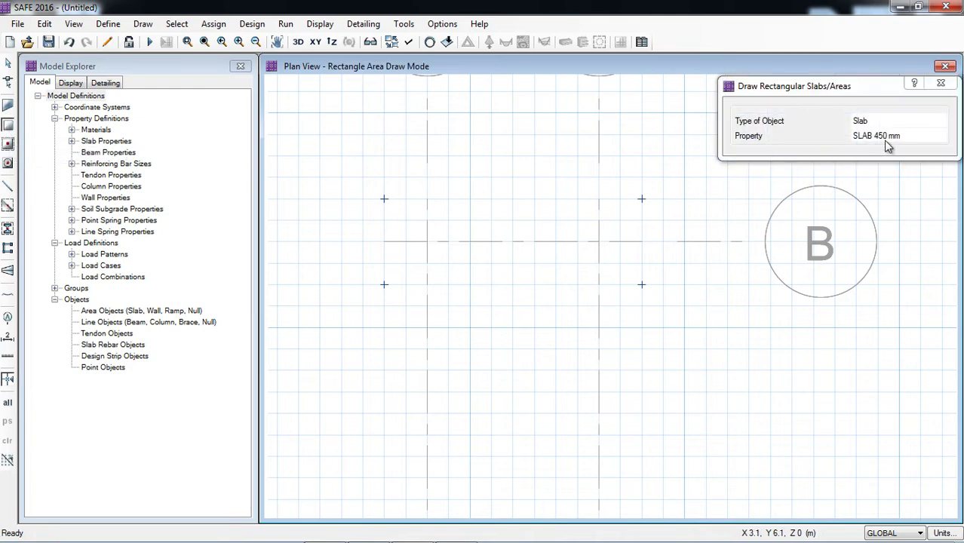
left_click(908, 142)
left_click(907, 142)
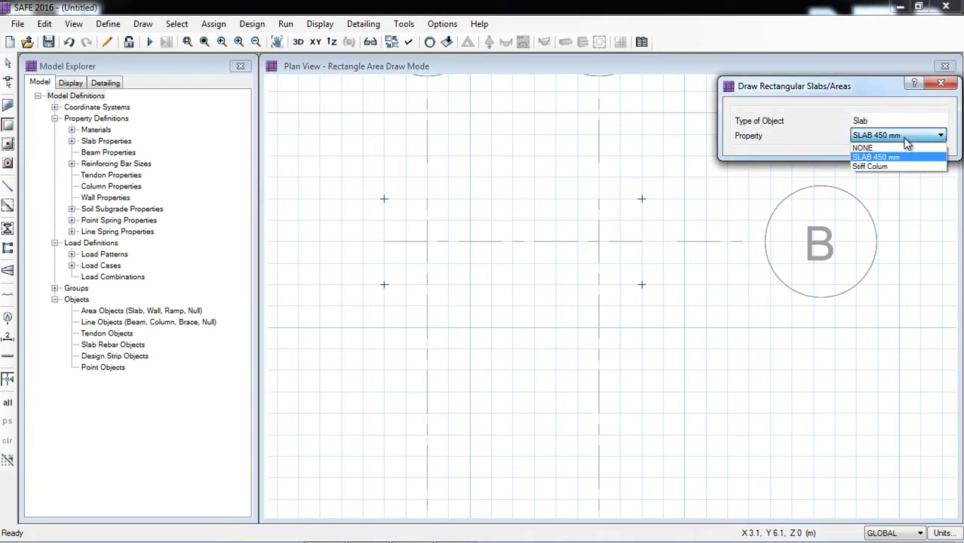
left_click(879, 157)
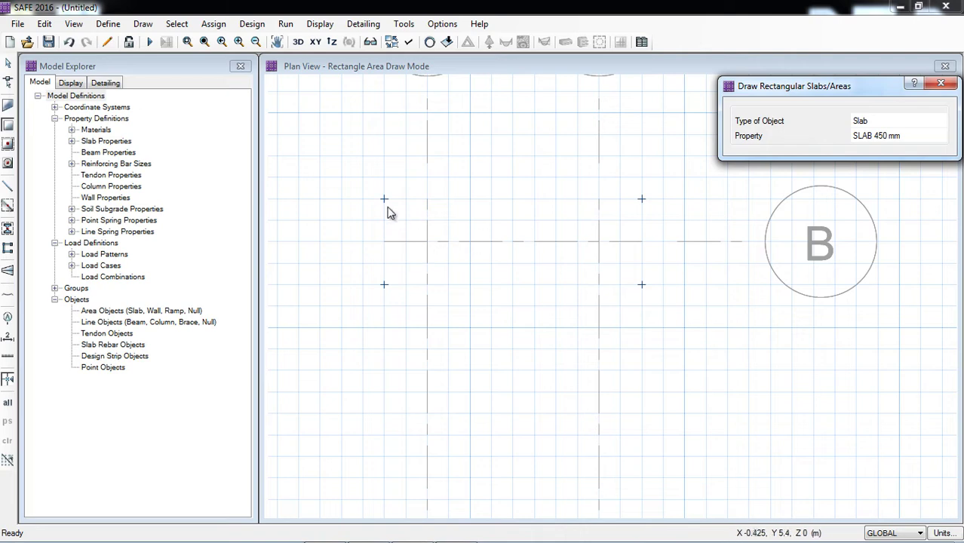
left_click_drag(384, 199, 642, 285)
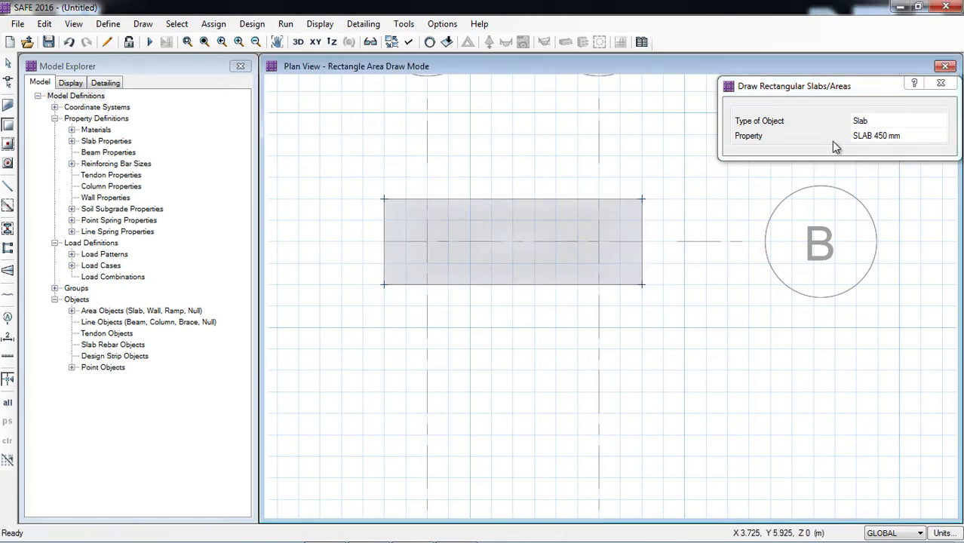
Step: Set up quick area drawing around points with the Stiff Colum slab property and X and Y dimensions of 300 mm
left_click(8, 165)
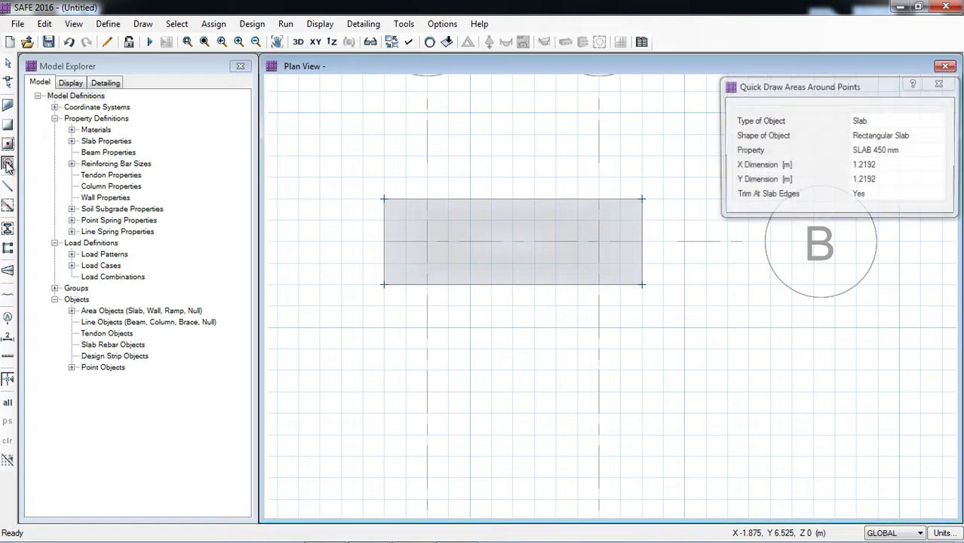
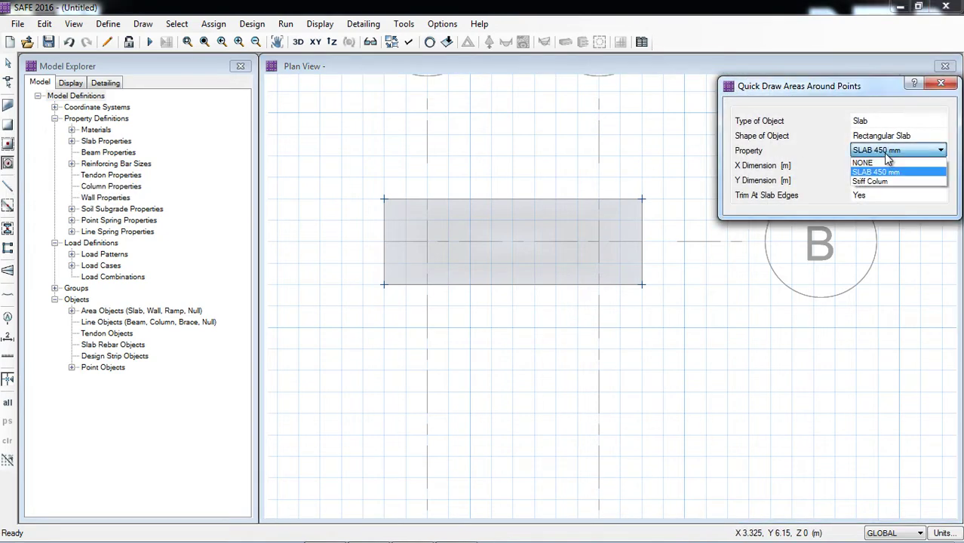
left_click(880, 181)
left_click(876, 166)
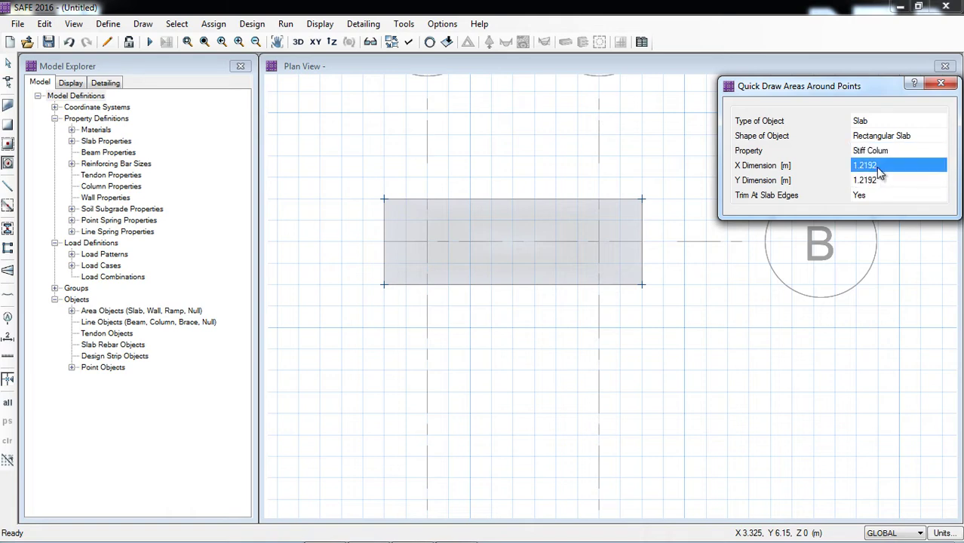
left_click(877, 166)
type("45")
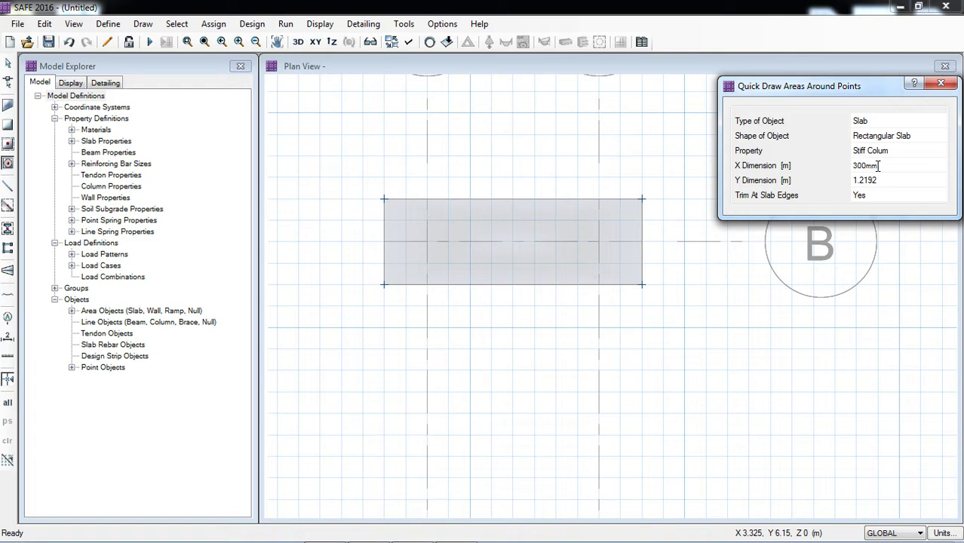
key("Tab")
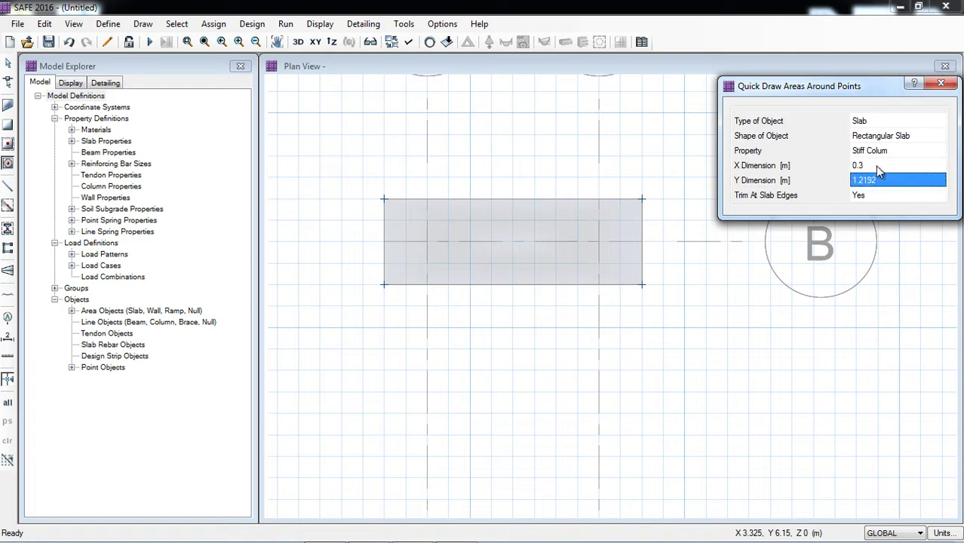
type("300mm")
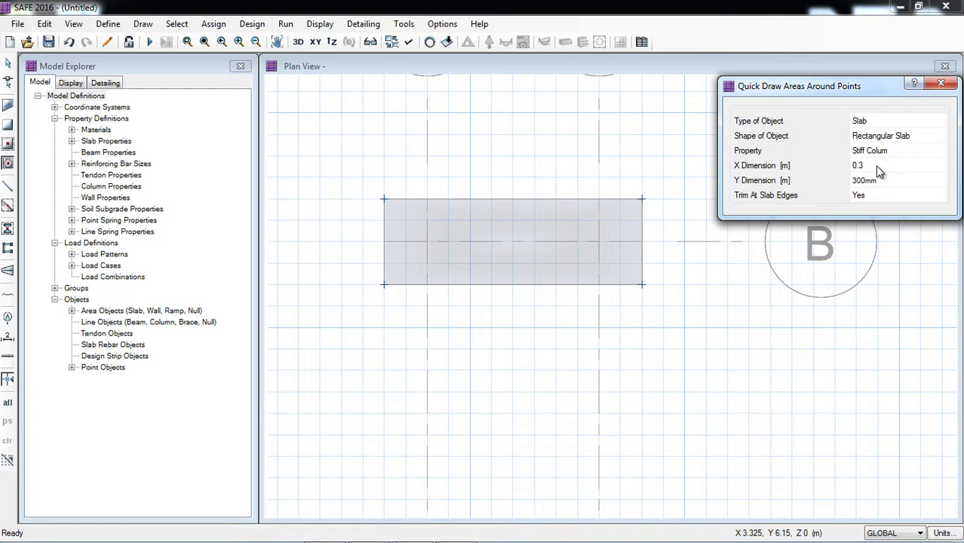
left_click(883, 164)
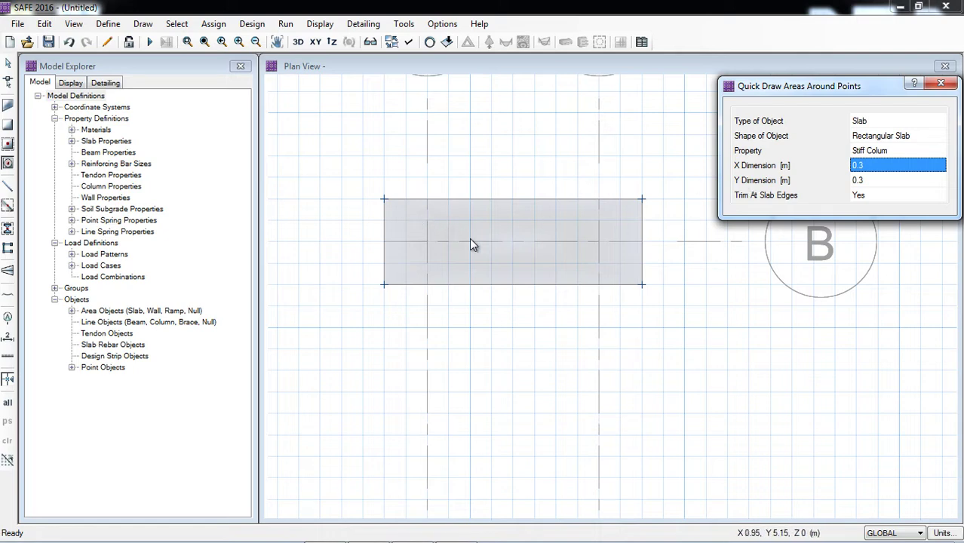
Step: Place stiff column areas at the two grid intersections on grid line B within the footing and end area drawing
left_click(426, 242)
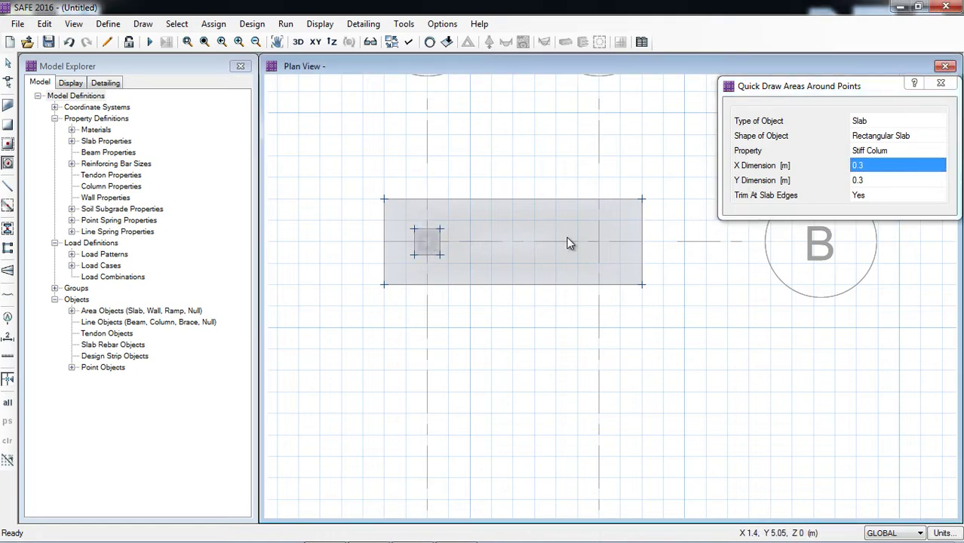
left_click(598, 242)
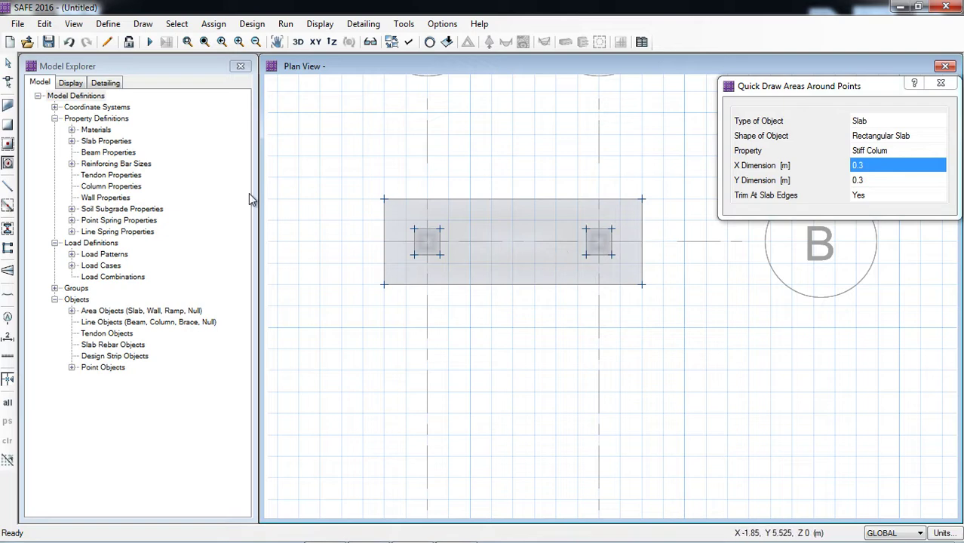
left_click(6, 67)
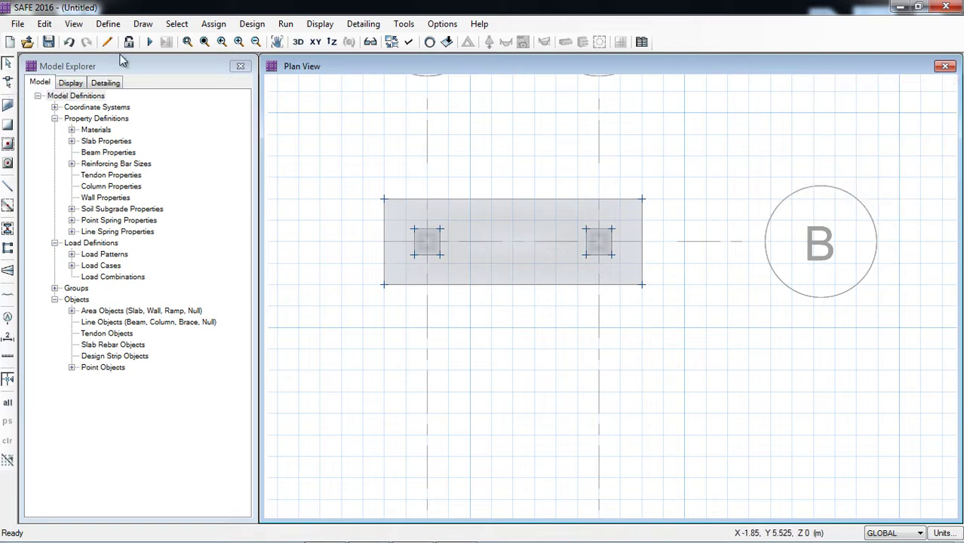
Step: Draw a point with zero plan offset at the centre of each stiff column area, and end point drawing
left_click(143, 24)
left_click(175, 241)
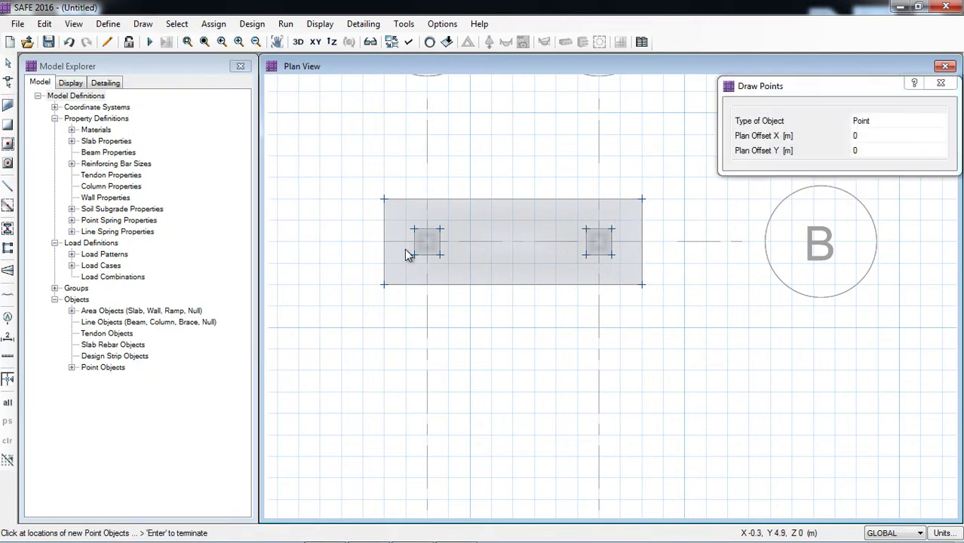
left_click(427, 245)
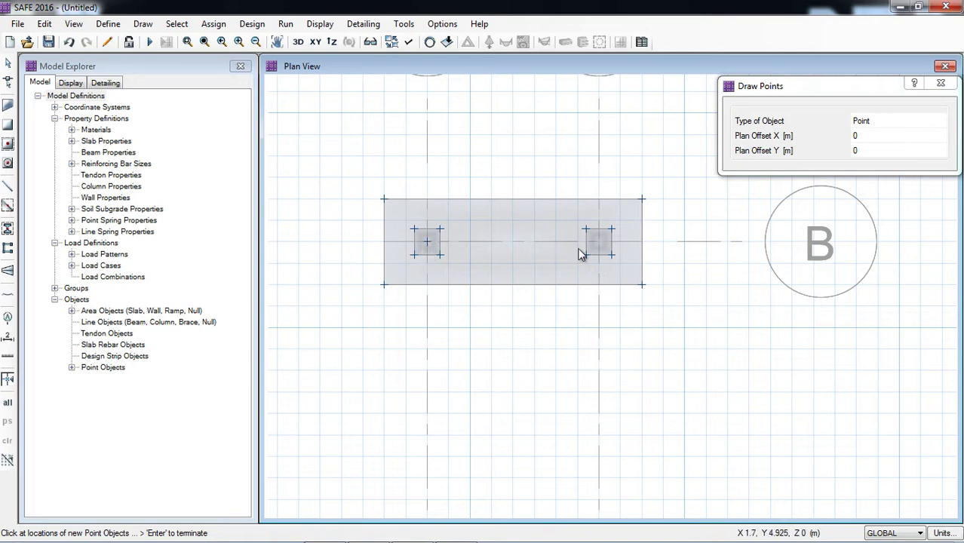
left_click(603, 243)
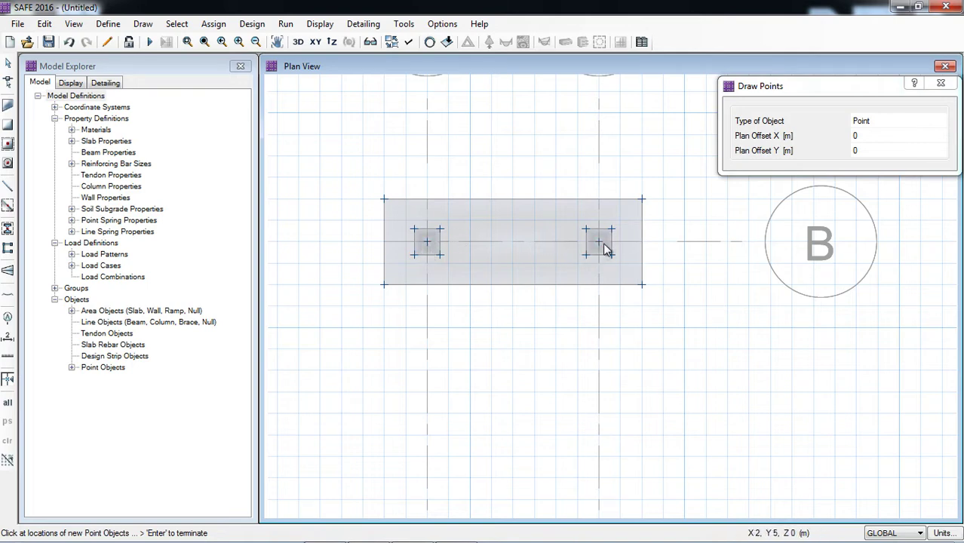
left_click(941, 83)
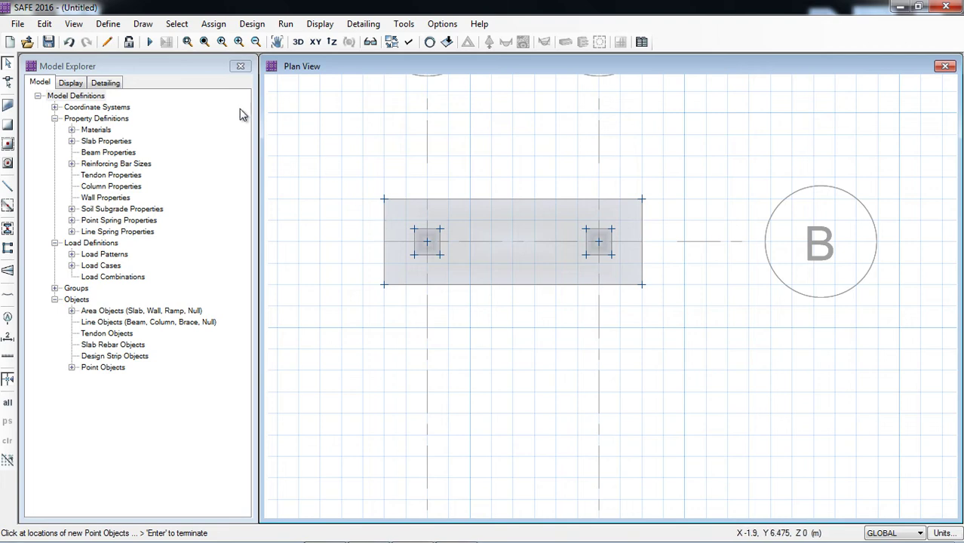
left_click(513, 236)
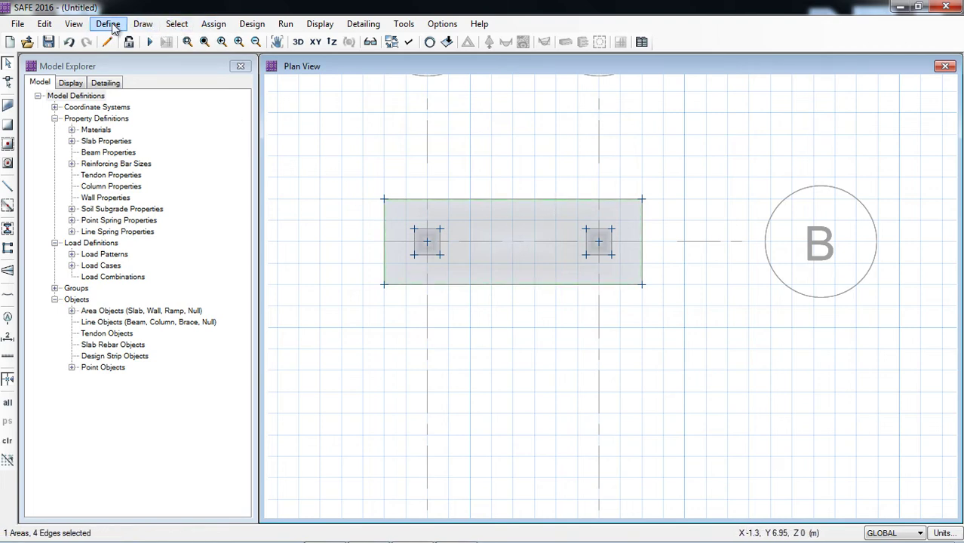
left_click(214, 23)
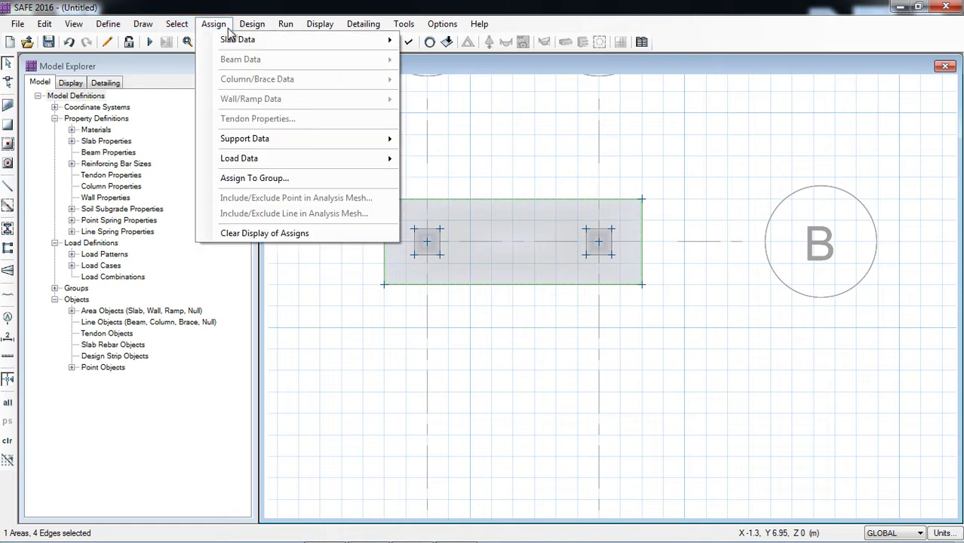
mouse_move(272, 140)
left_click(451, 141)
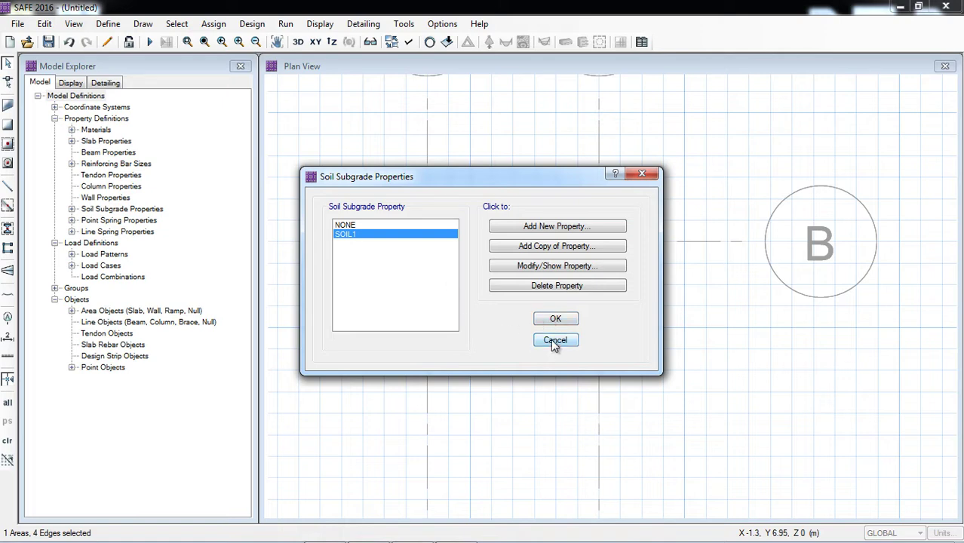
left_click(554, 340)
Step: Set the subgrade modulus of the SOIL1 soil property to 100/(25/1000) kN/m3
left_click(112, 25)
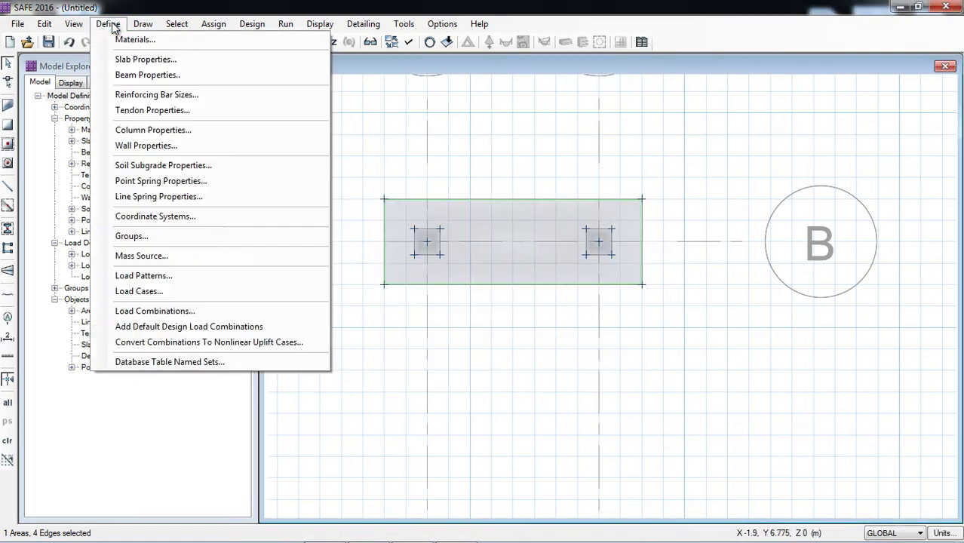
left_click(159, 165)
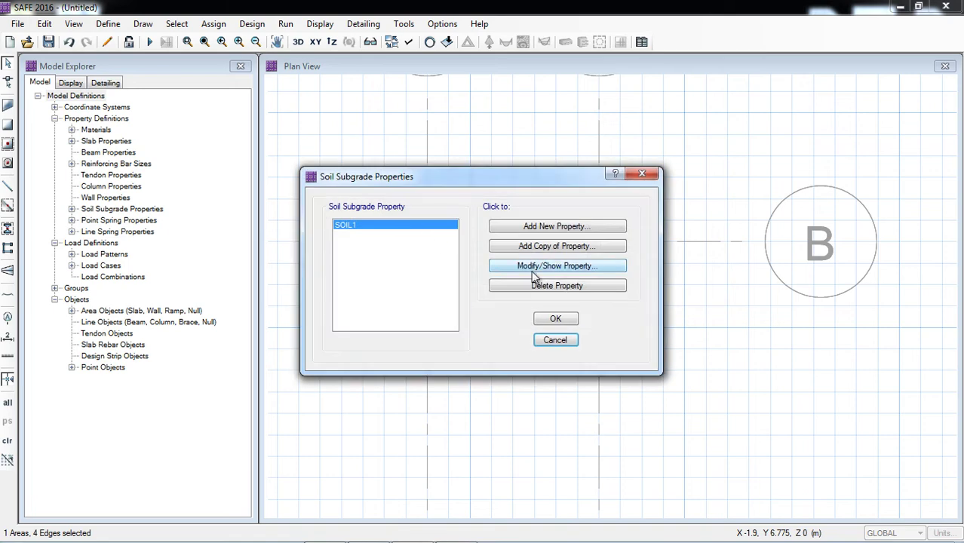
left_click(534, 272)
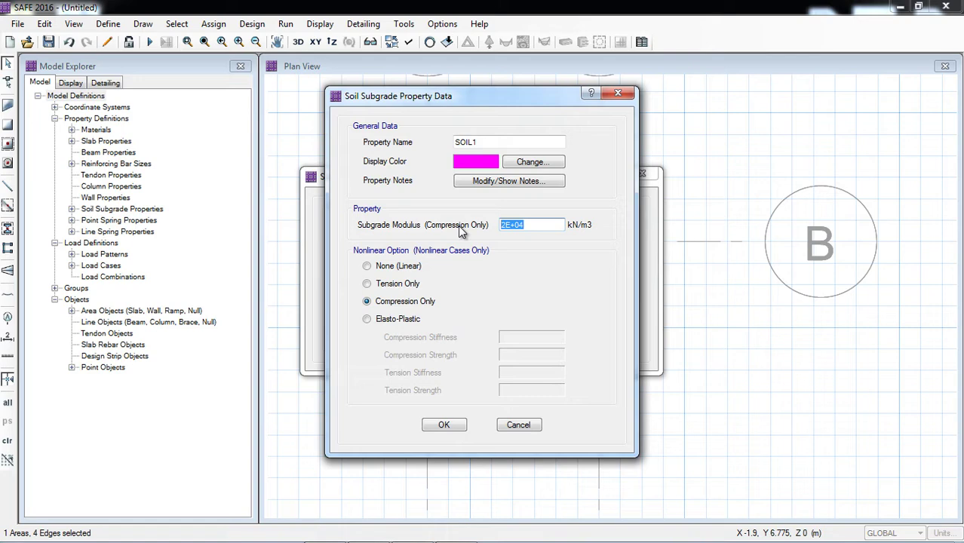
type("100/(25/1000")
key("Tab")
left_click(443, 426)
left_click(539, 318)
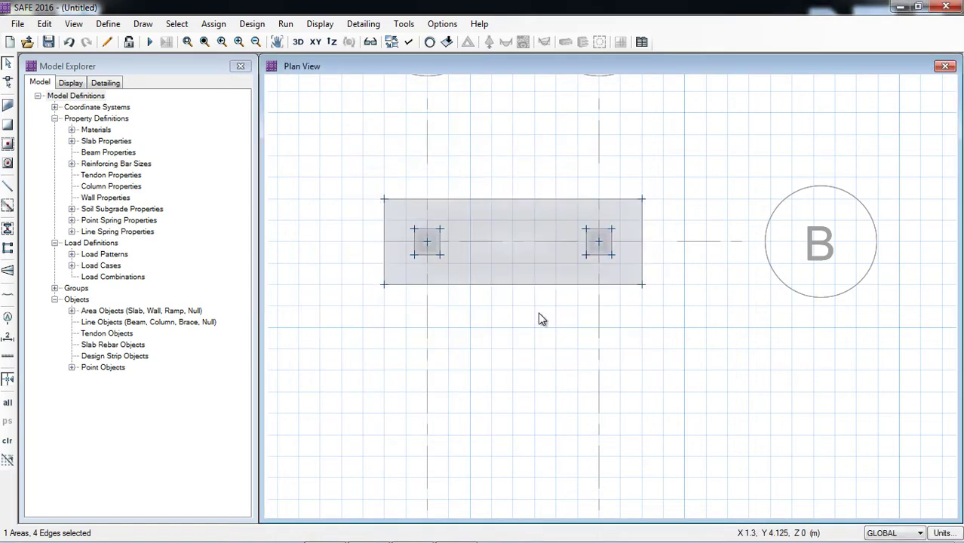
Step: Assign the SOIL1 soil subgrade property to the footing slab
left_click(509, 219)
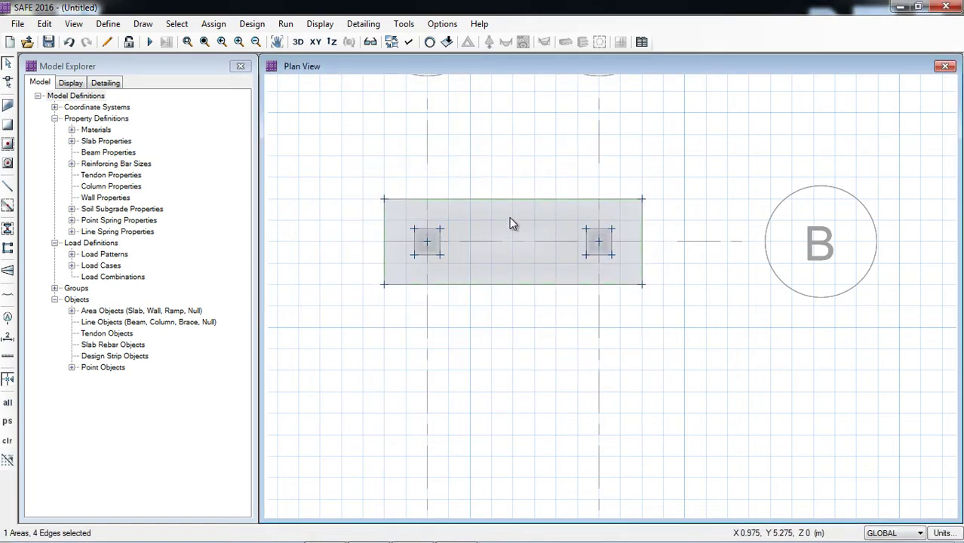
left_click(221, 27)
mouse_move(323, 139)
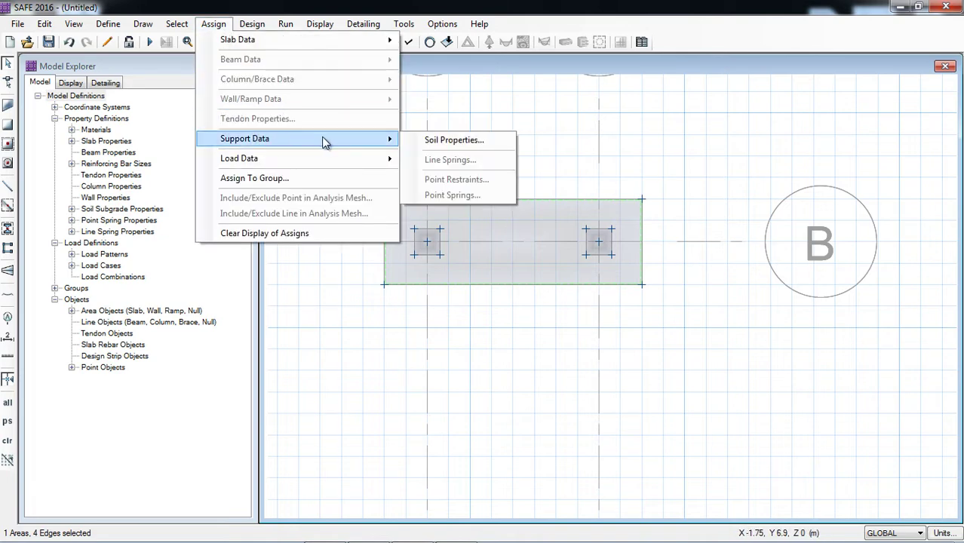
left_click(448, 141)
left_click(556, 319)
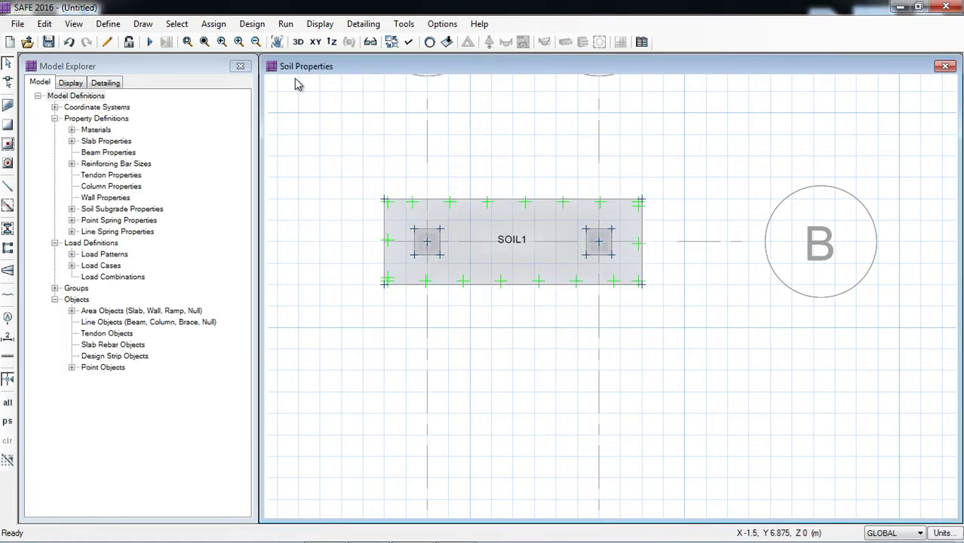
Step: Start a point load assignment on the two column centre points using the LIVE load pattern
left_click(427, 243)
left_click(599, 243)
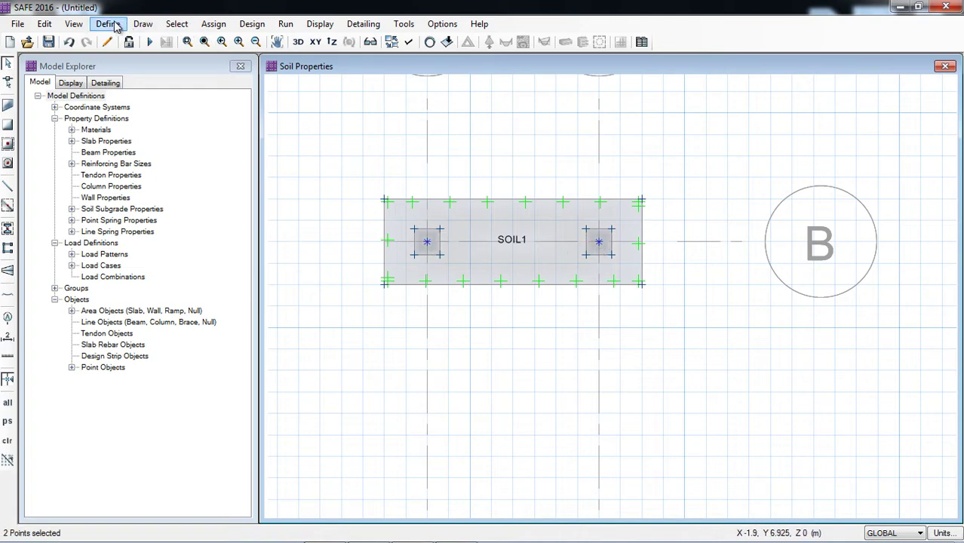
left_click(214, 24)
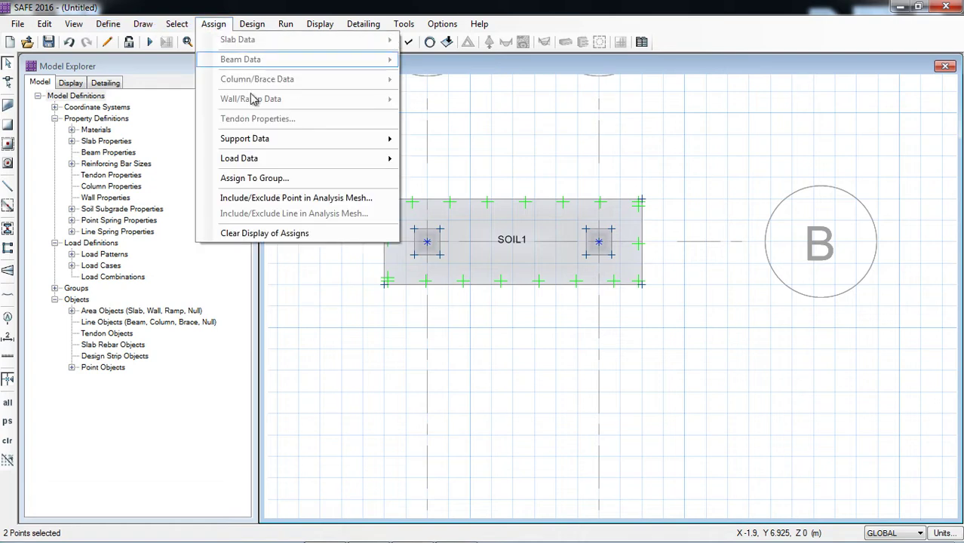
mouse_move(339, 163)
left_click(532, 229)
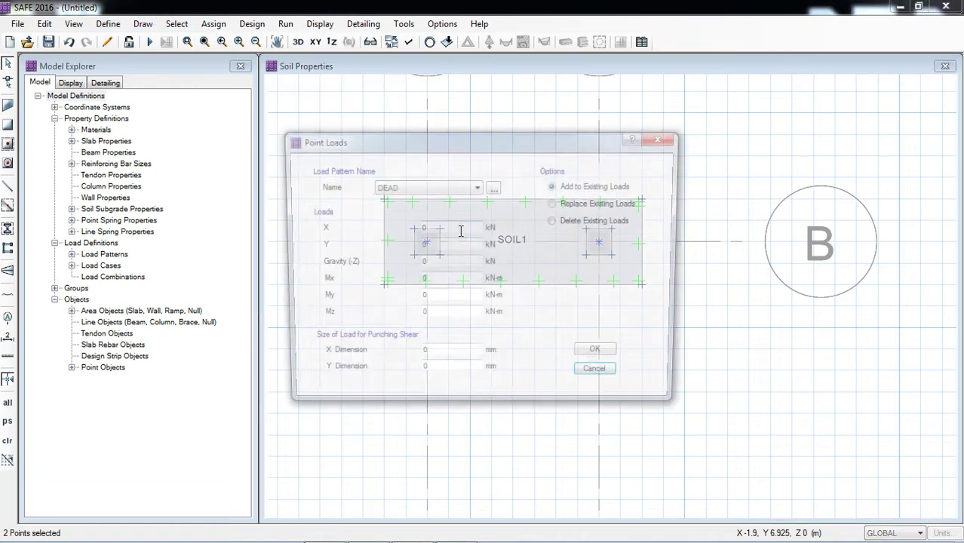
left_click(457, 187)
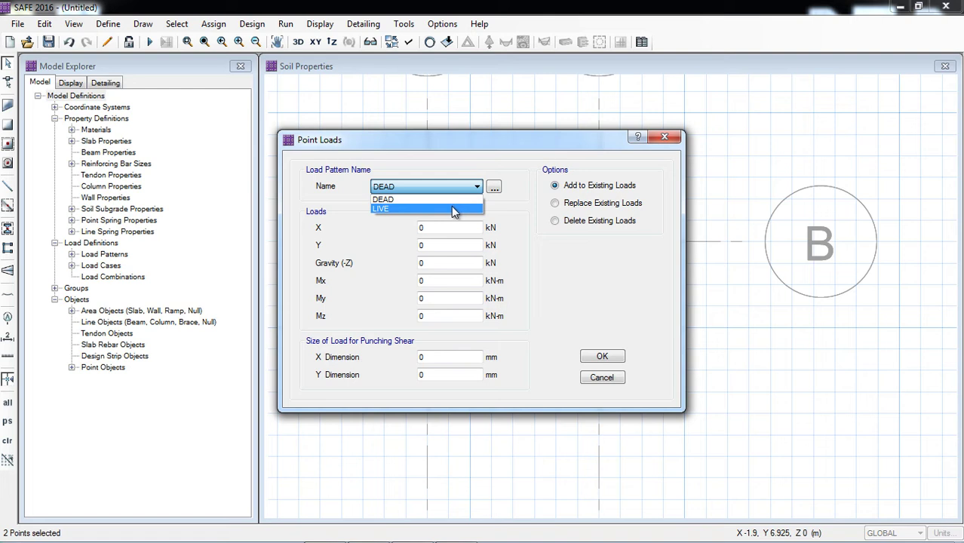
left_click(451, 206)
Step: Set the point load to 200 kN gravity, Mx 50 kN-m and My 30 kN-m
left_click_drag(430, 261, 384, 263)
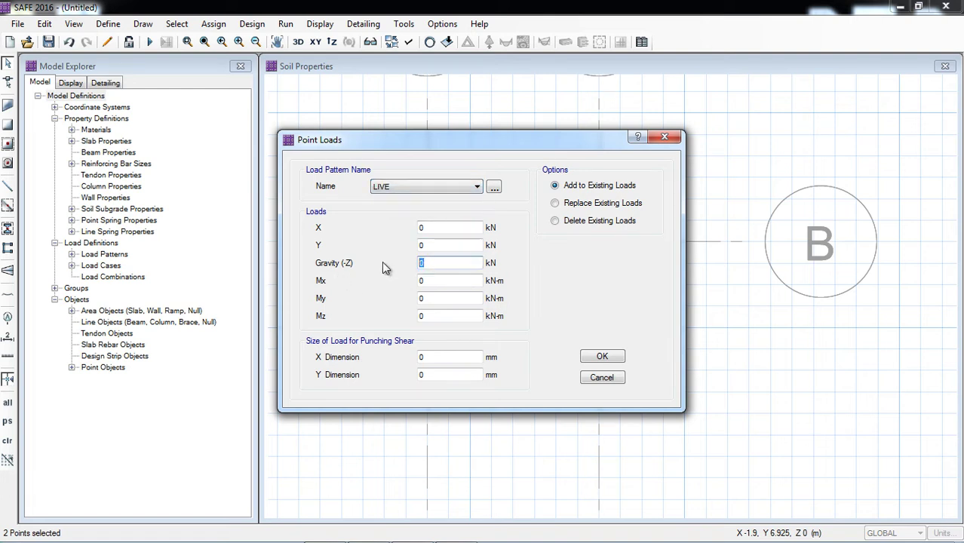
type("200")
key("Tab")
type("50")
key("Tab")
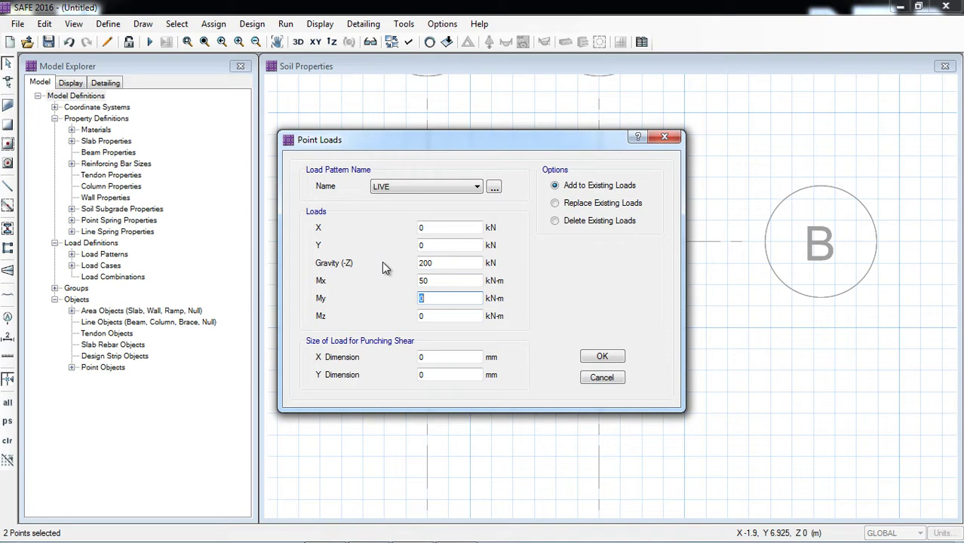
type("30")
left_click(432, 280)
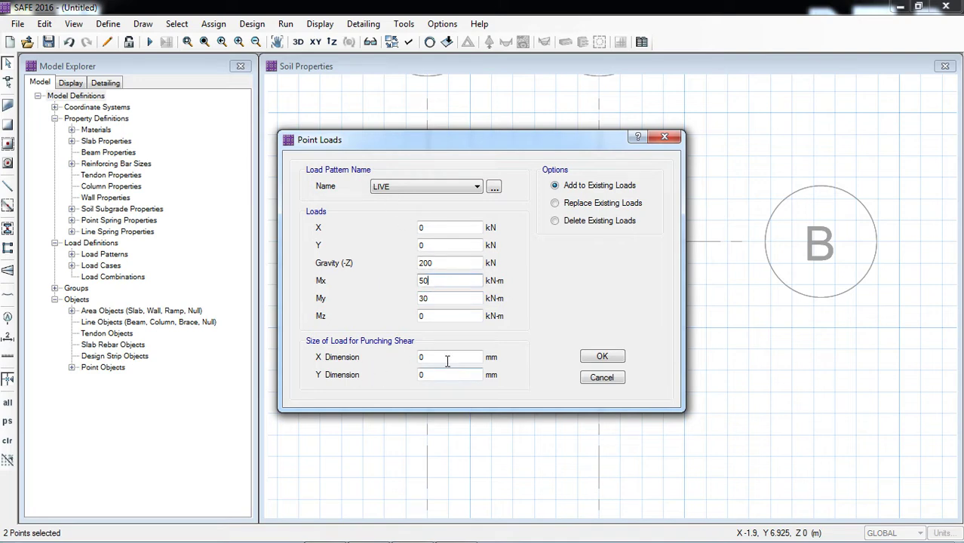
Step: Set the punching shear load size to 300 mm in X and Y and apply the point loads
left_click_drag(448, 358, 404, 359)
type("30")
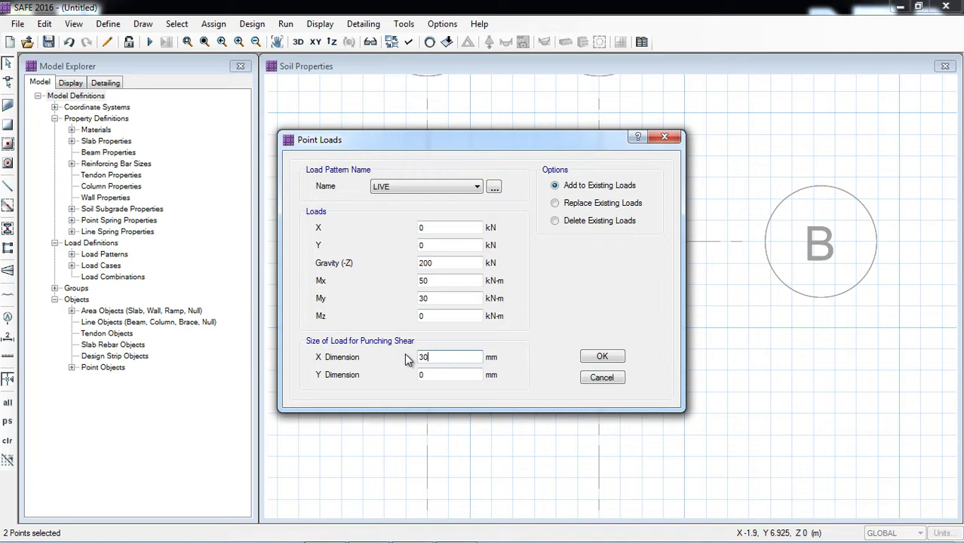
type("0")
key("Tab")
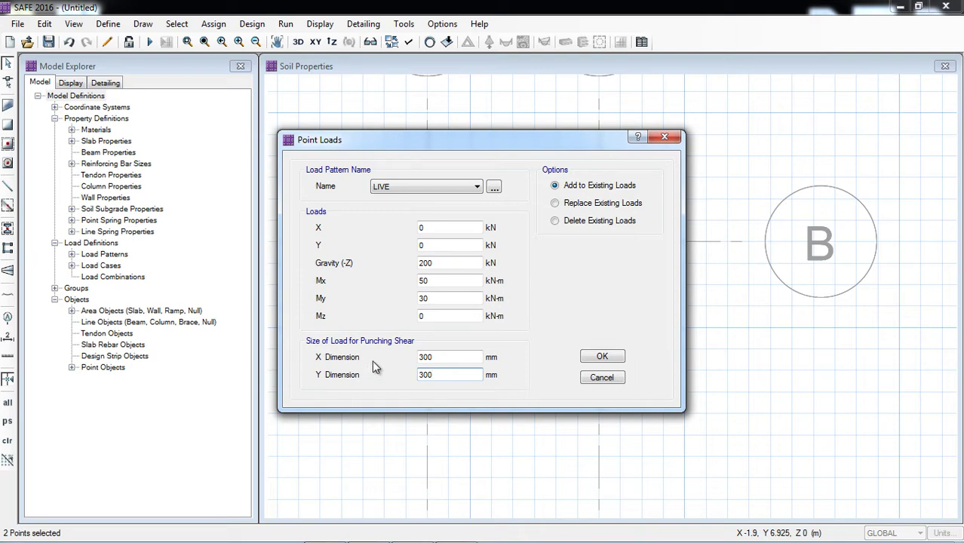
left_click(443, 357)
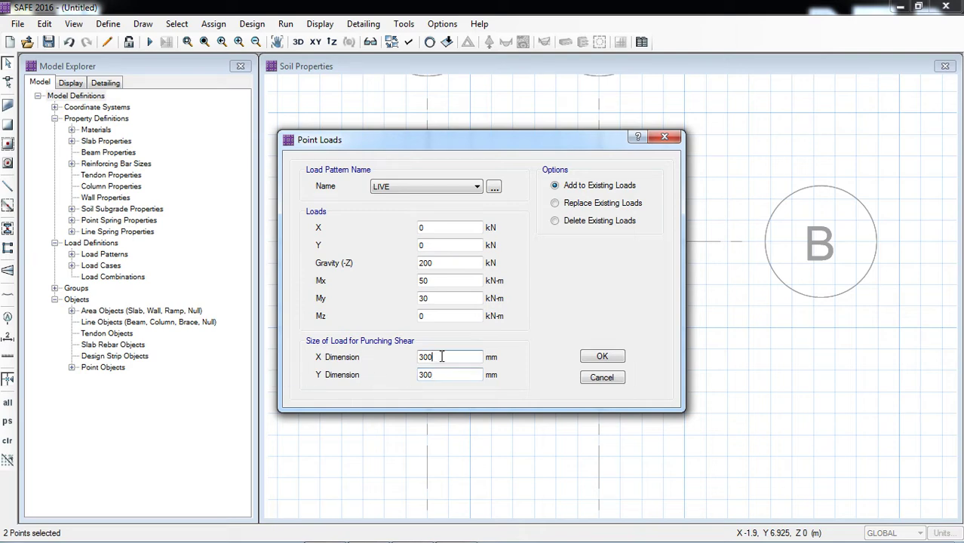
left_click(603, 356)
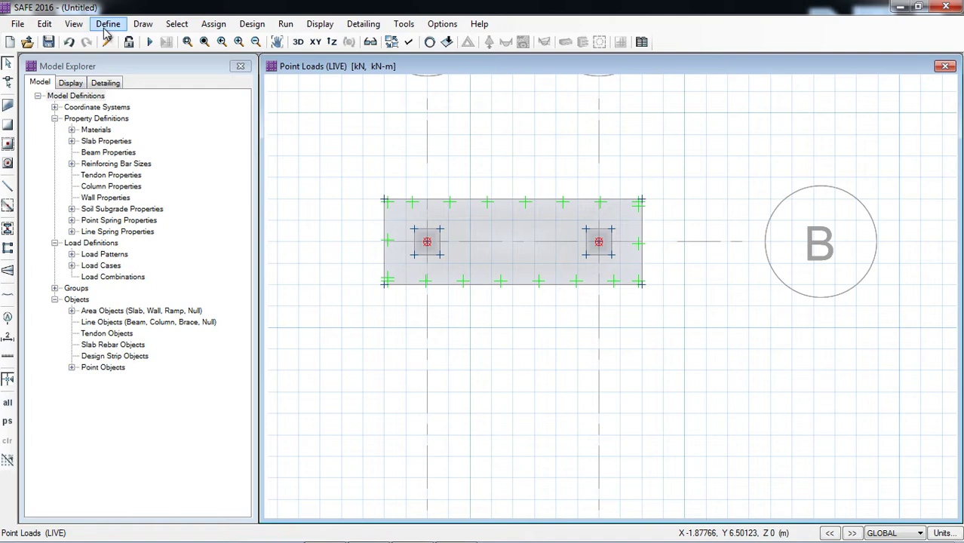
Step: Review the defined load patterns and their self-weight multipliers
left_click(107, 28)
left_click(168, 282)
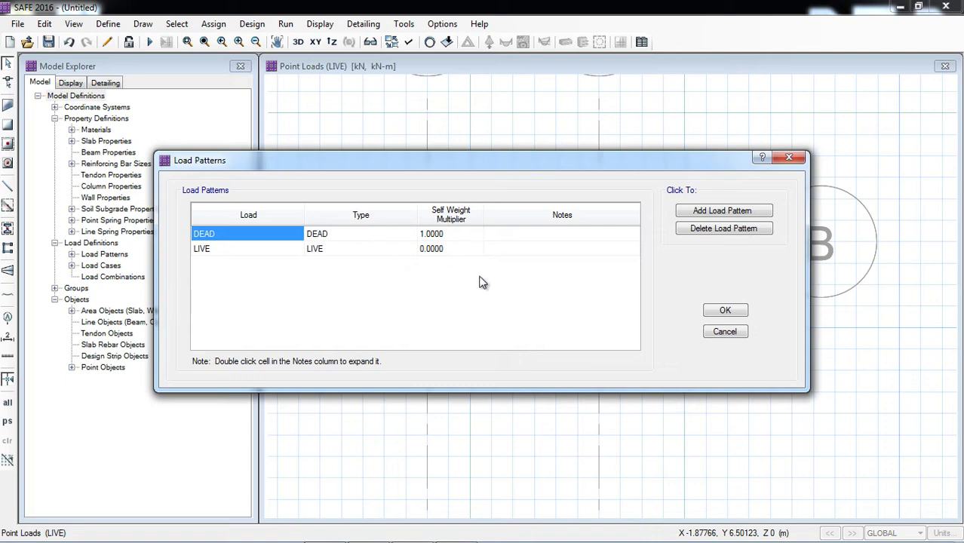
left_click(729, 311)
Step: Add the default design load combinations for Strength (Ultimate) and Service - Normal only, excluding Service - Initial and Service - Long Term
left_click(107, 25)
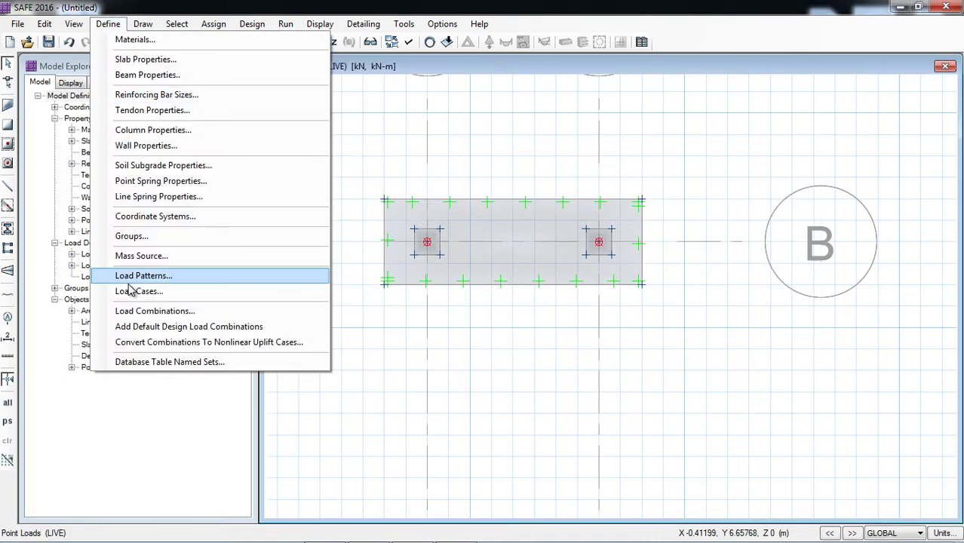
left_click(144, 308)
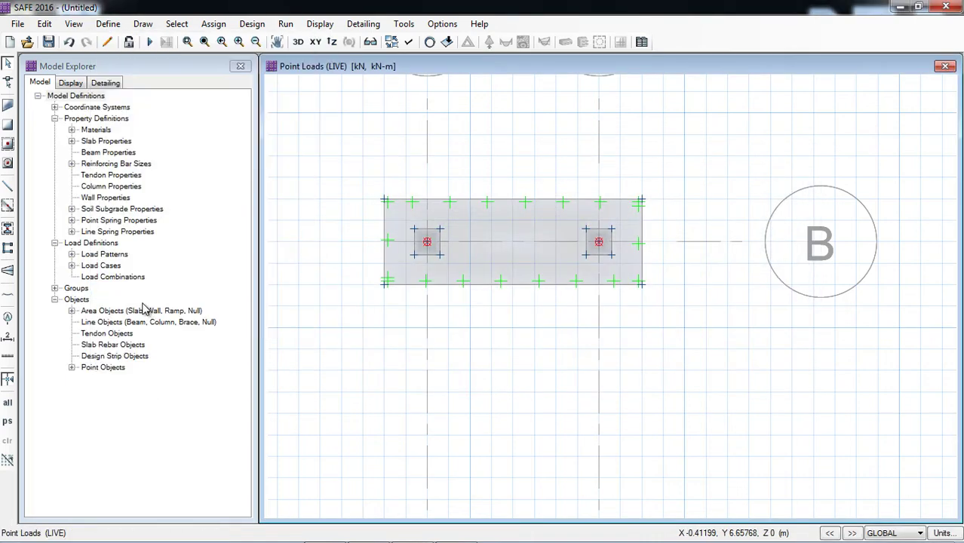
left_click(108, 24)
left_click(144, 310)
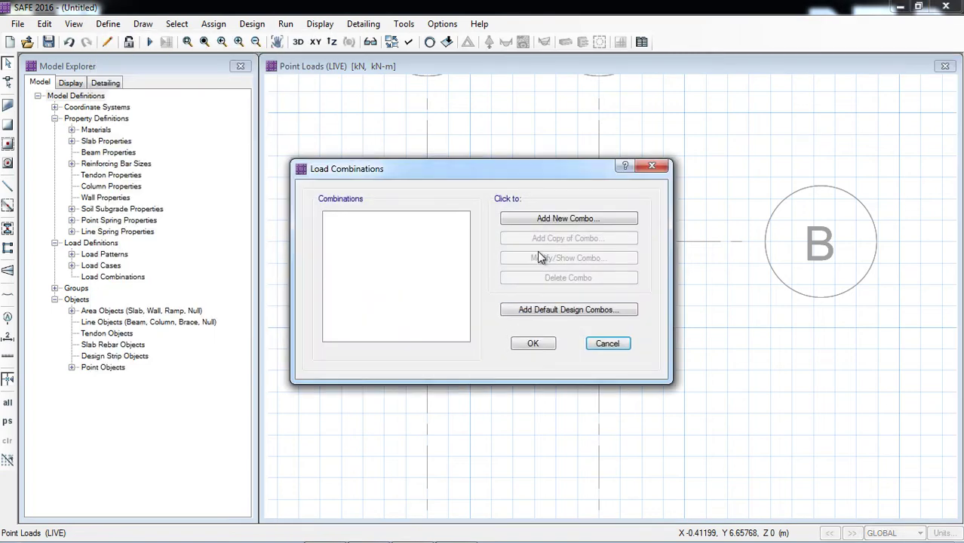
left_click(547, 309)
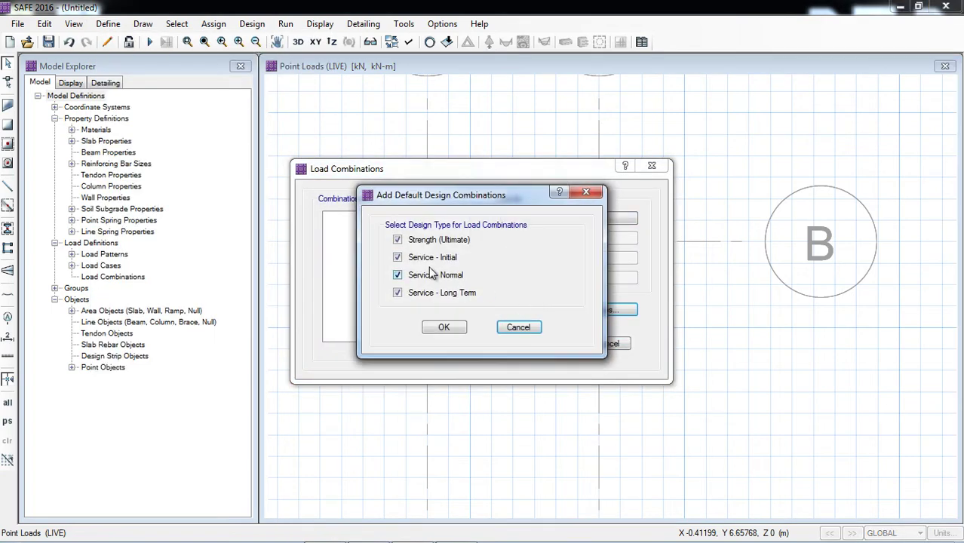
left_click(423, 258)
left_click(422, 294)
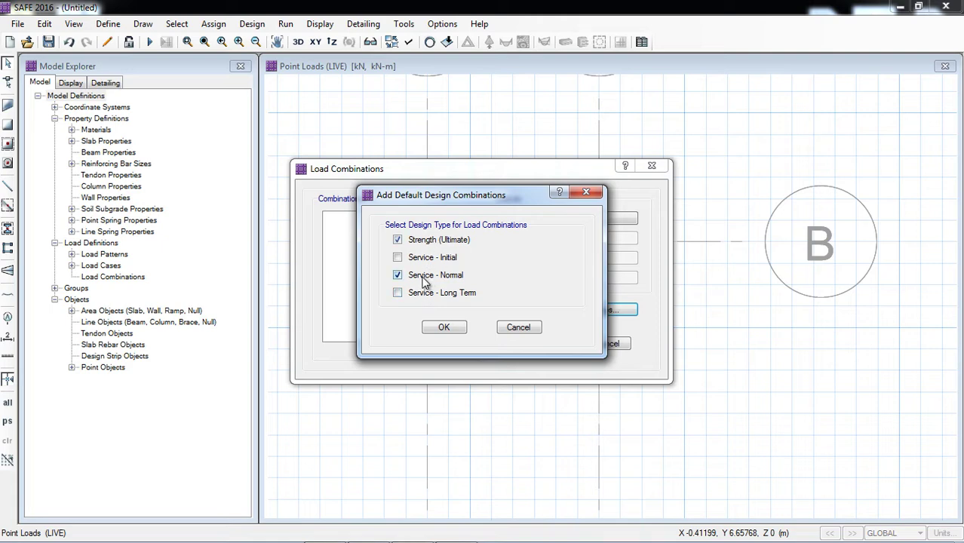
left_click(443, 326)
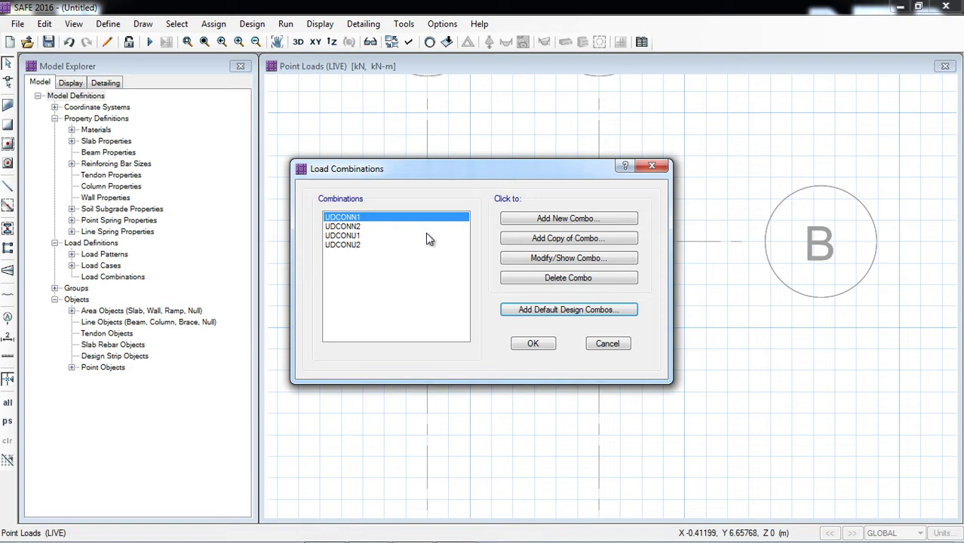
Step: Inspect the load factors of combinations UDCONN1, UDCONN2 and UDCONU2, and accept the load combinations
left_click(526, 260)
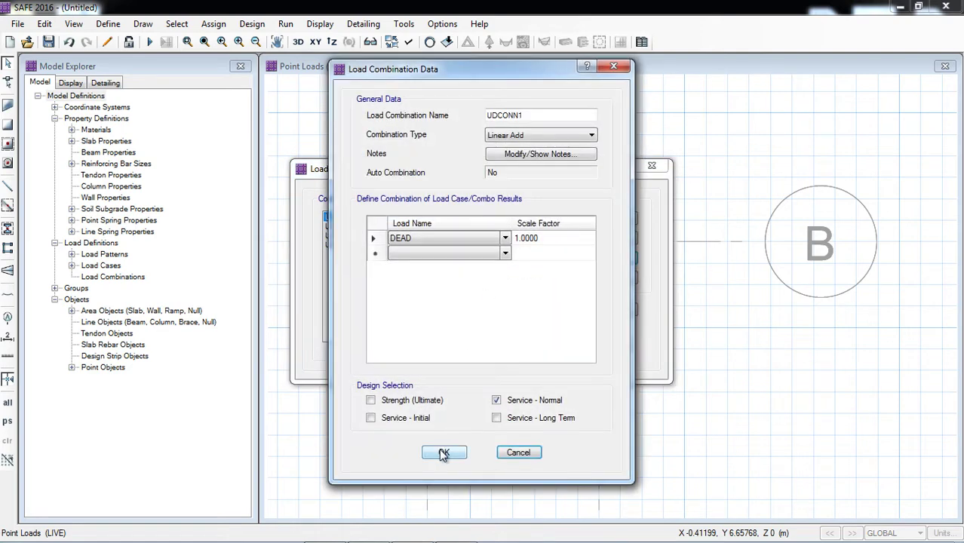
left_click(519, 452)
left_click(357, 227)
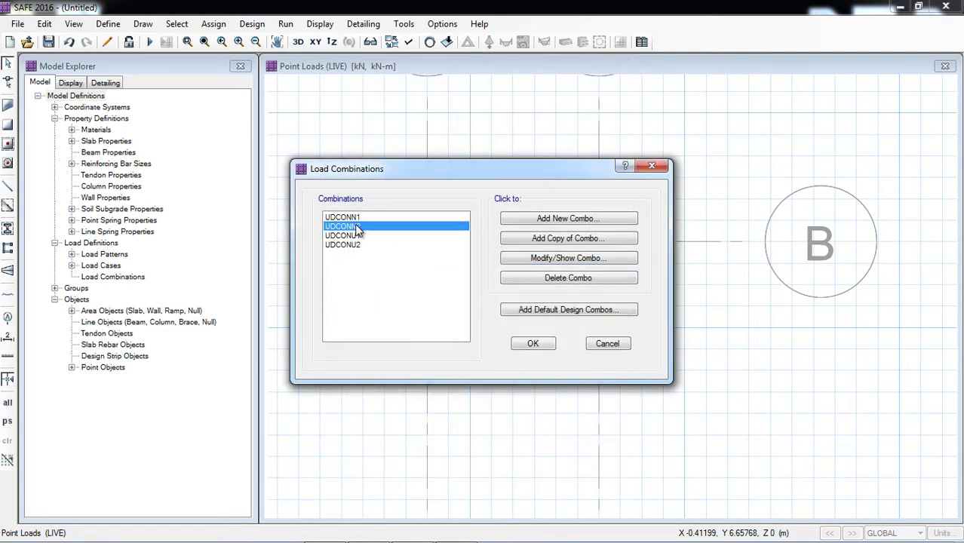
left_click(548, 258)
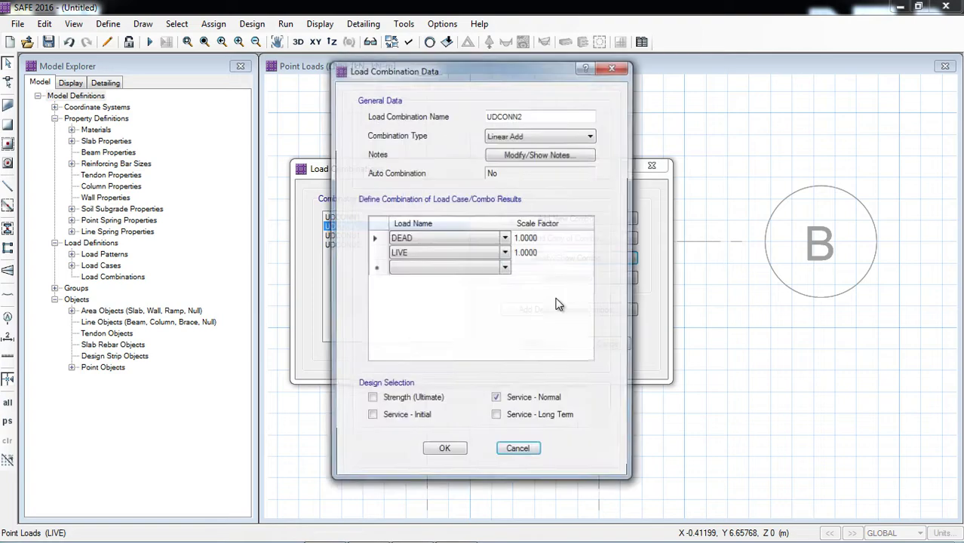
left_click(460, 456)
left_click(358, 248)
left_click(586, 259)
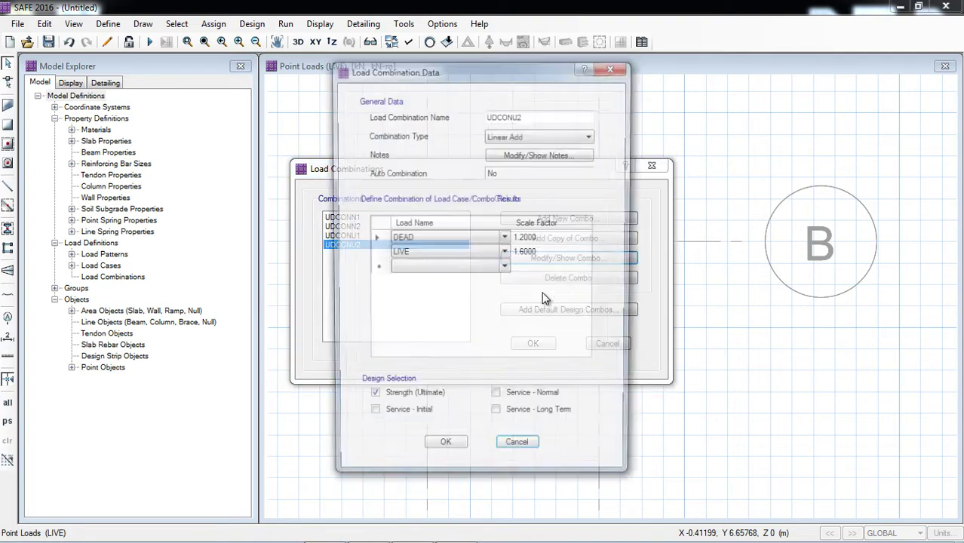
left_click(516, 452)
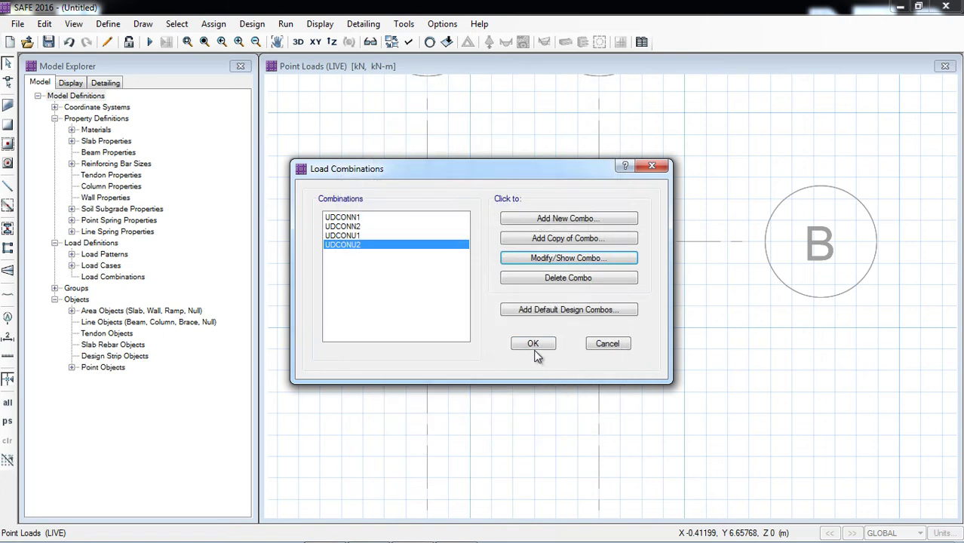
left_click(535, 344)
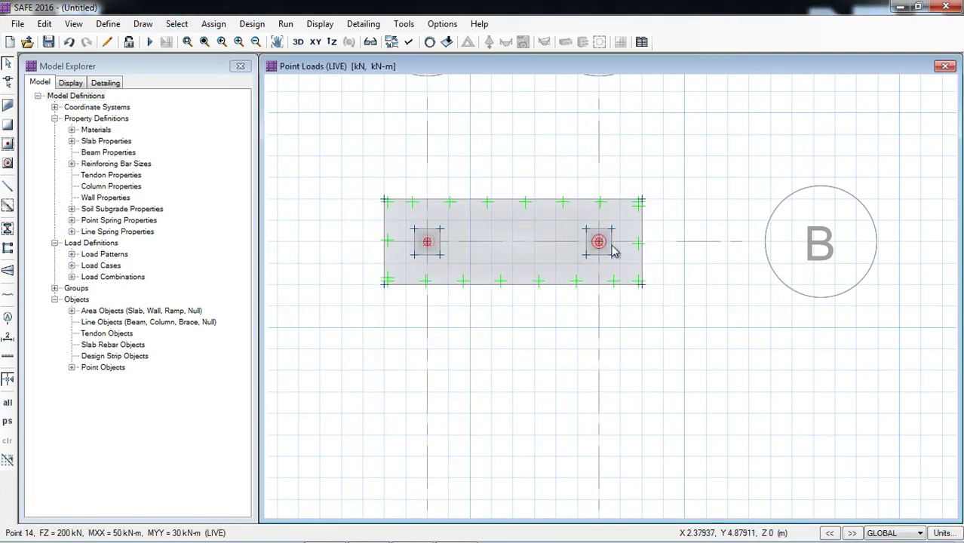
left_click(45, 23)
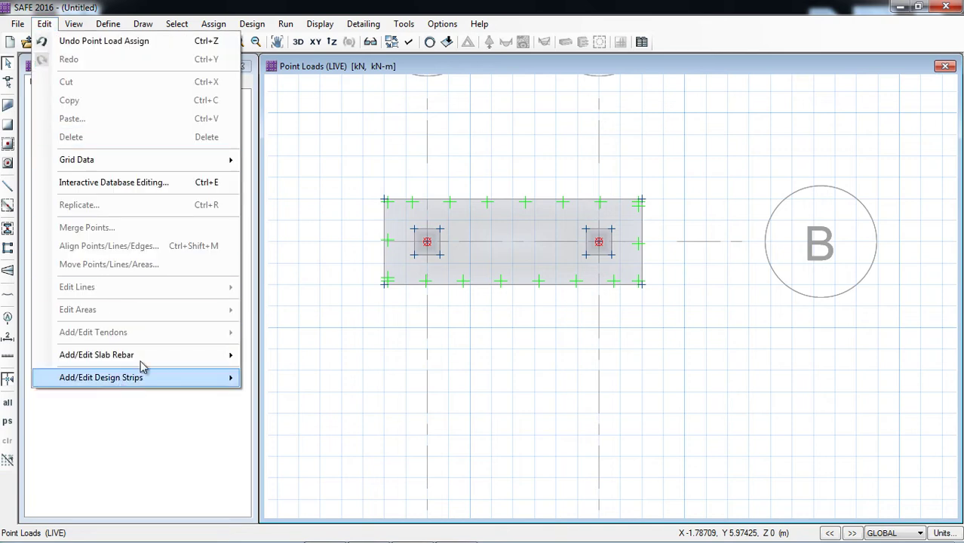
mouse_move(151, 355)
left_click(381, 158)
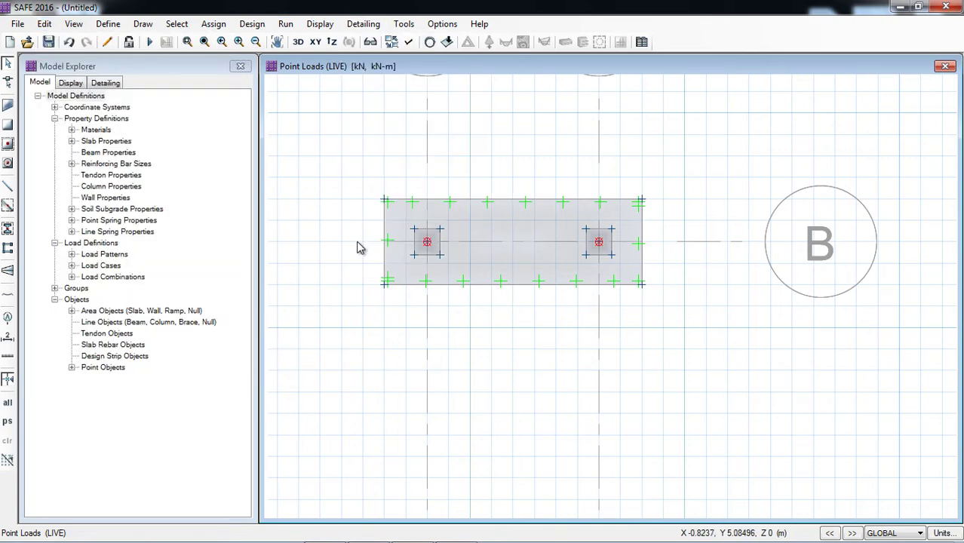
Step: Draw a layer A column design strip along grid line B over the footing's full length, with 1.5 m start and end widths
left_click(142, 23)
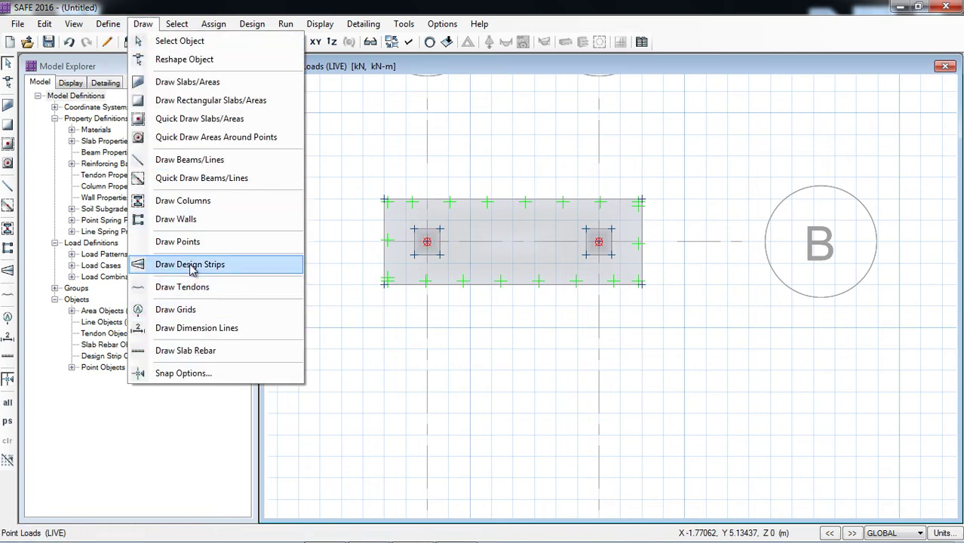
left_click(196, 266)
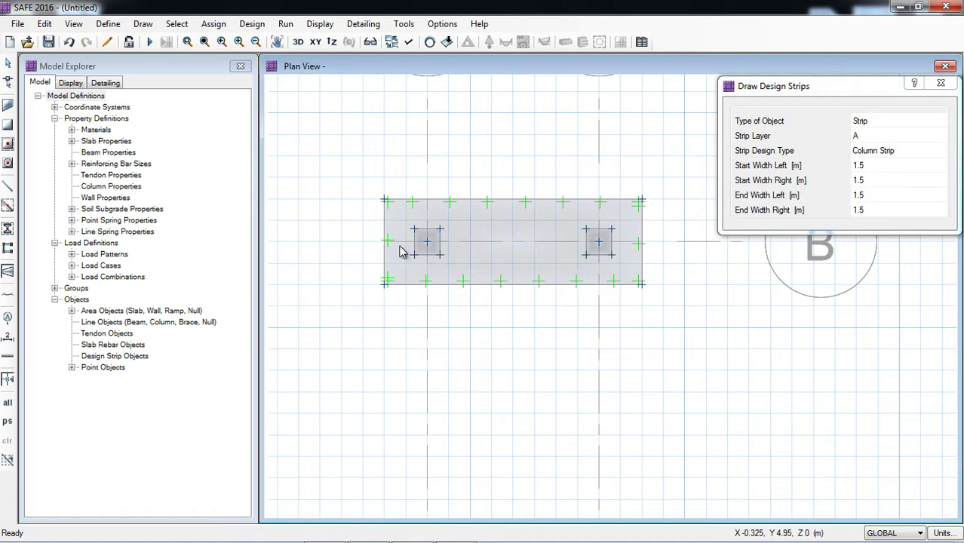
scroll(384, 247, "up", 3)
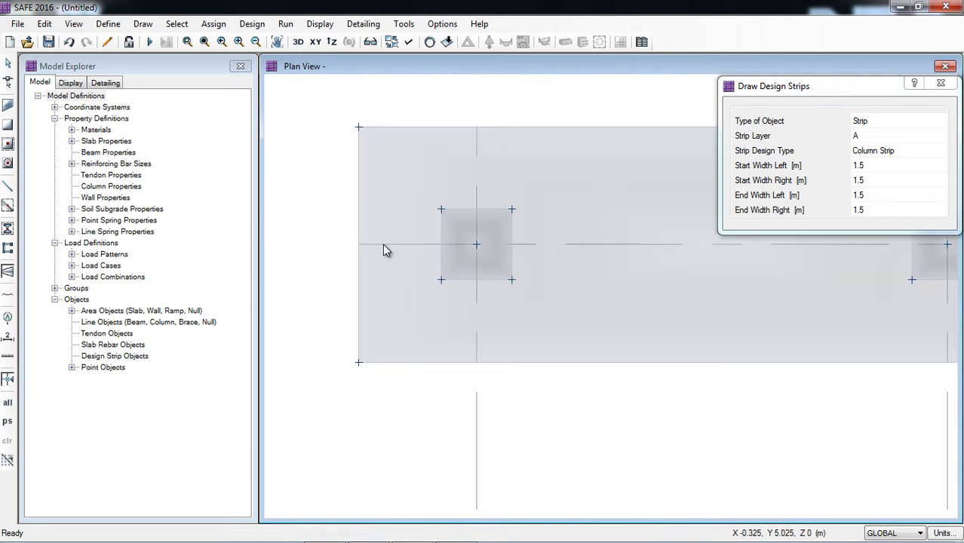
left_click(360, 251)
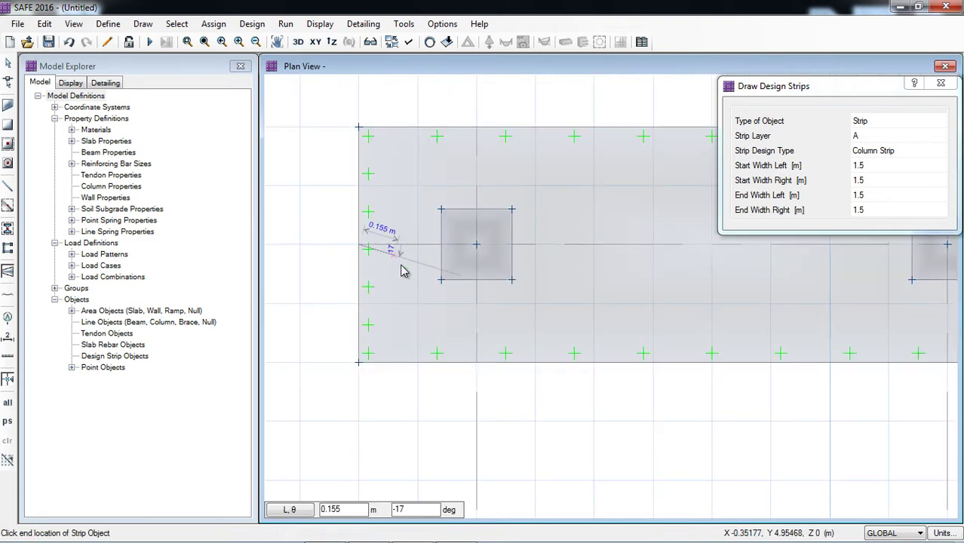
scroll(317, 276, "down", 3)
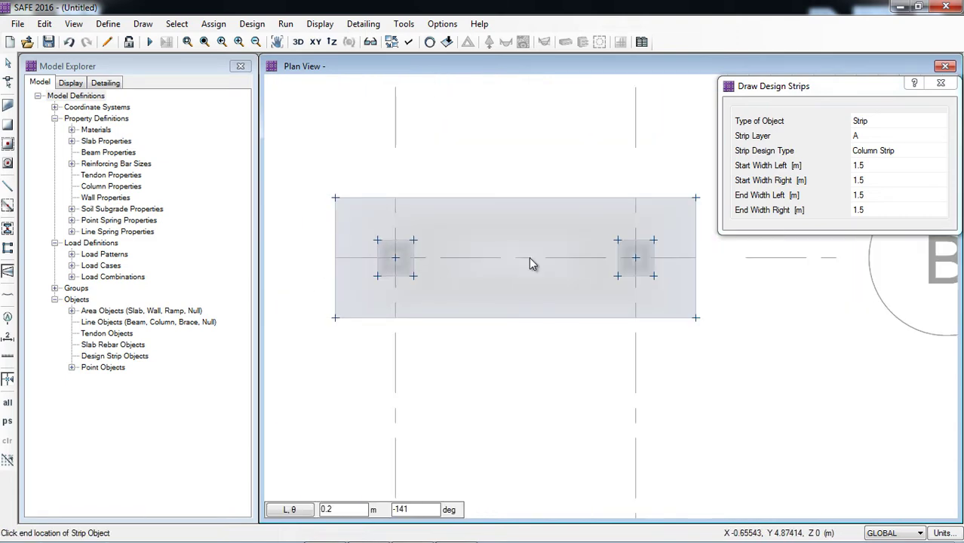
left_click(696, 260)
key("Return")
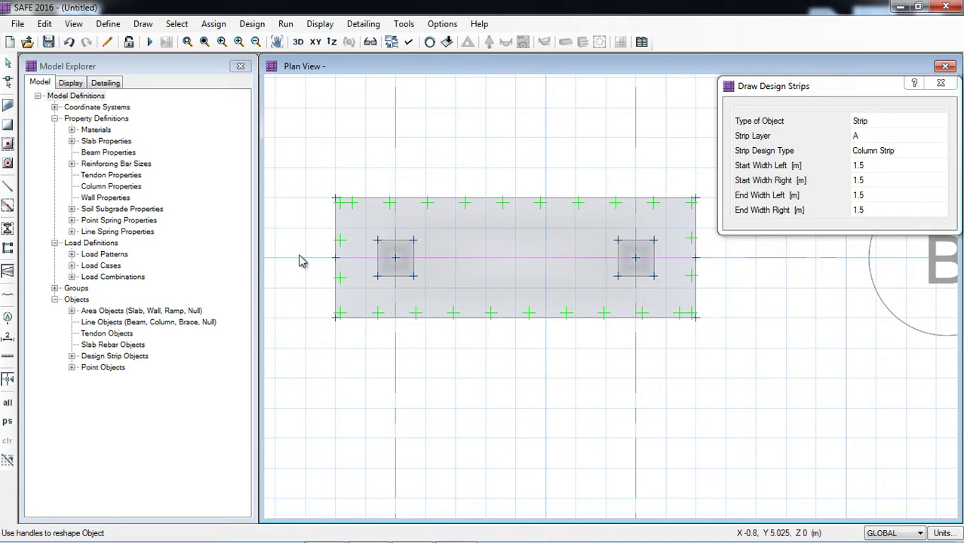
Step: Draw two layer B column design strips across the footing's width, one through each column centre, between the slab's long edges
left_click(879, 137)
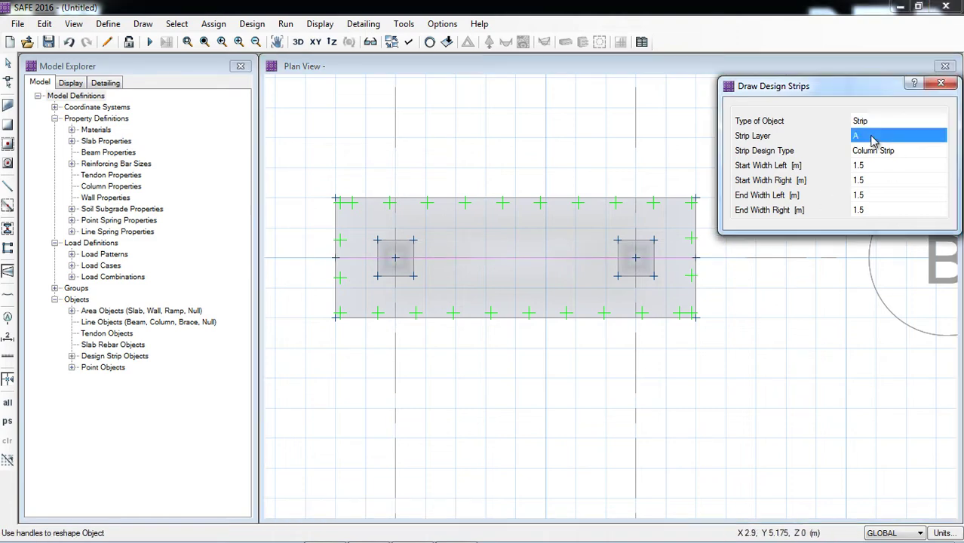
left_click(873, 159)
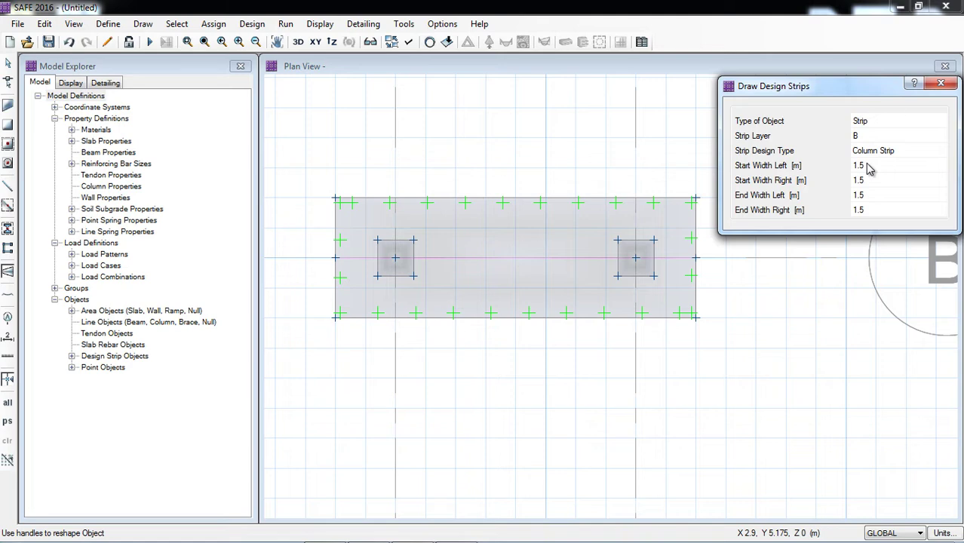
left_click(396, 313)
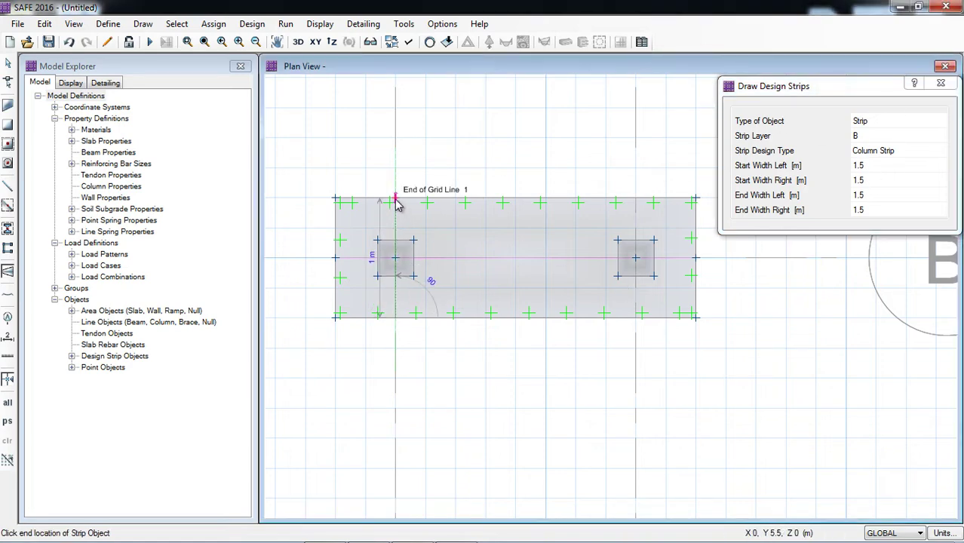
key("Escape")
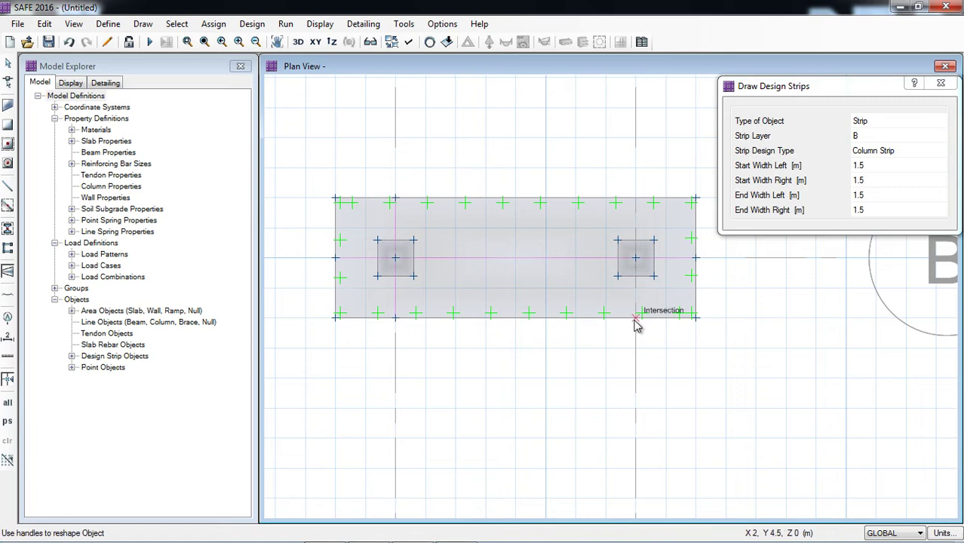
left_click(636, 315)
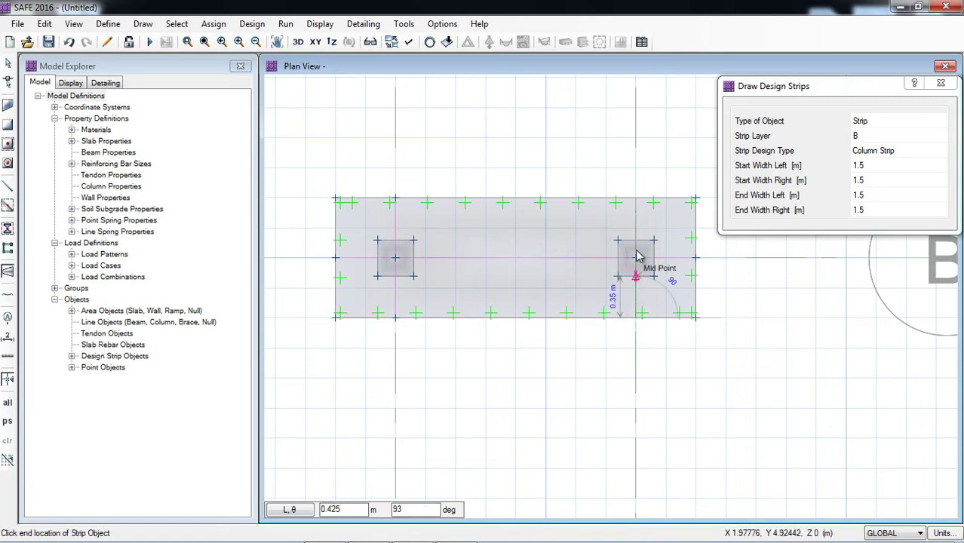
left_click(636, 200)
key("Escape")
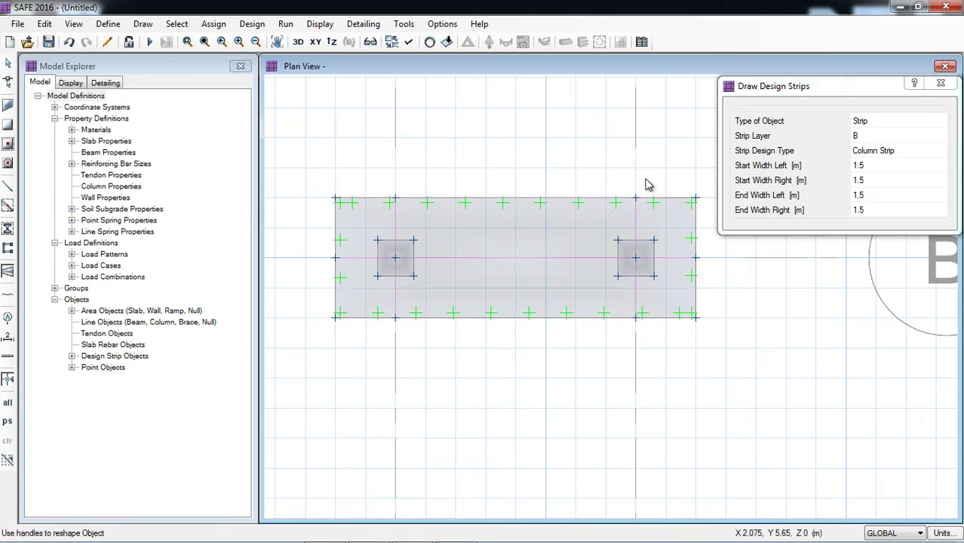
Step: Draw a layer B middle design strip across the footing between the midpoints of its two long edges
left_click(918, 153)
left_click(919, 155)
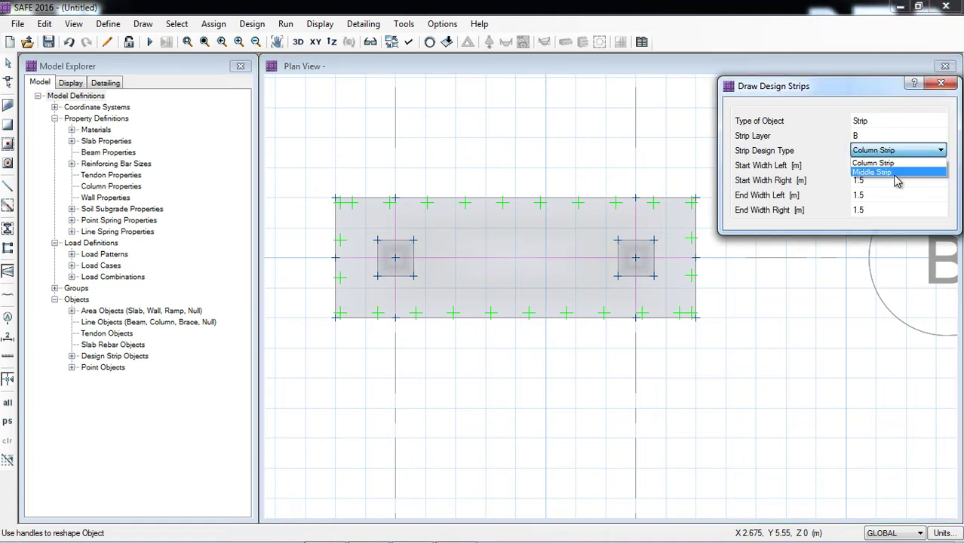
left_click(897, 173)
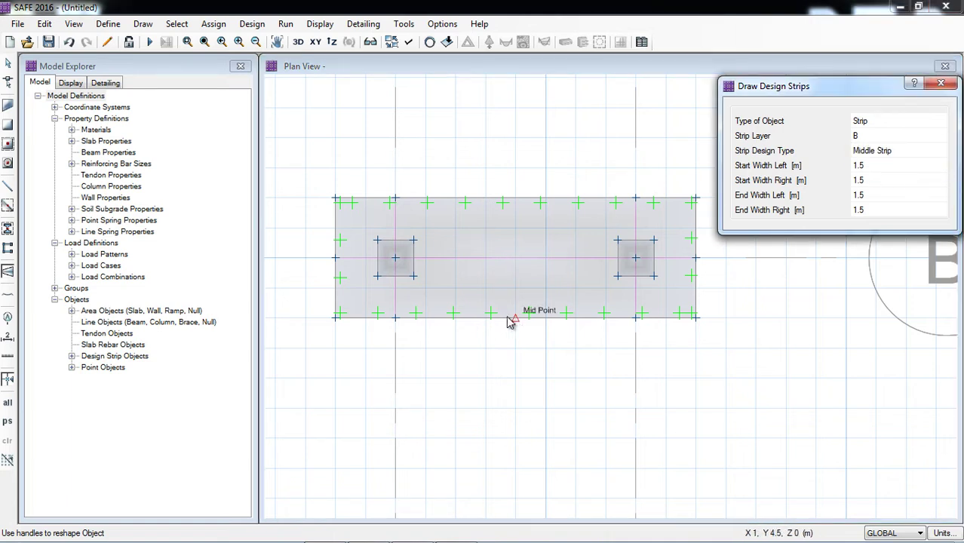
left_click(516, 318)
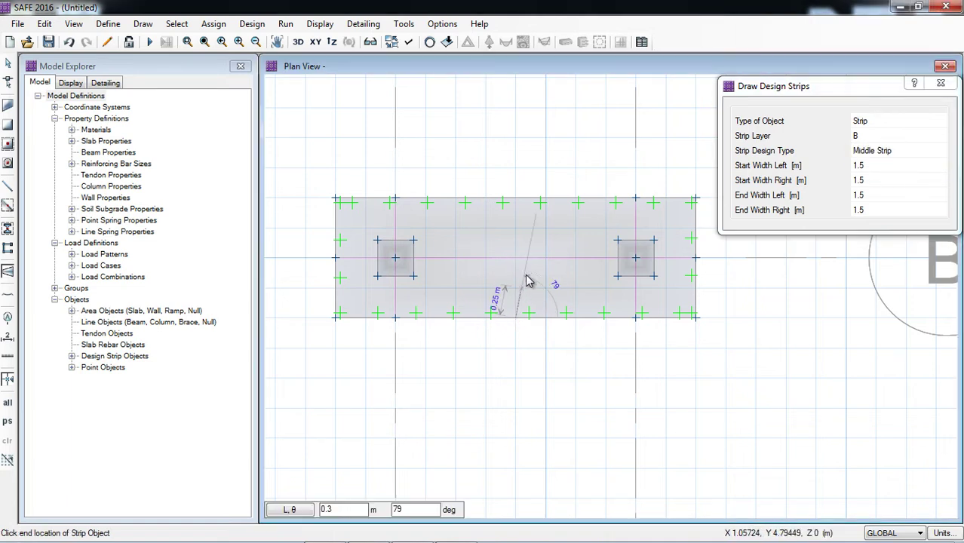
left_click(516, 199)
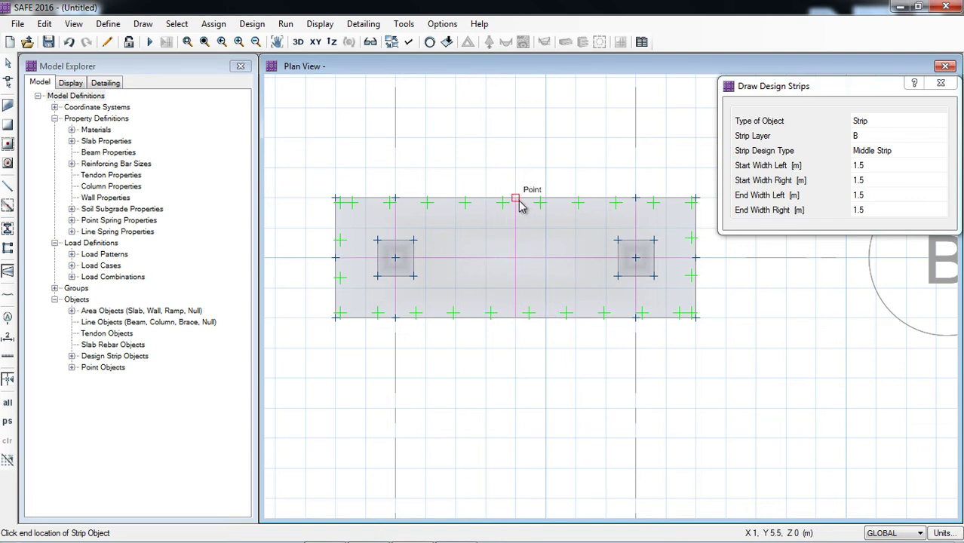
key("Return")
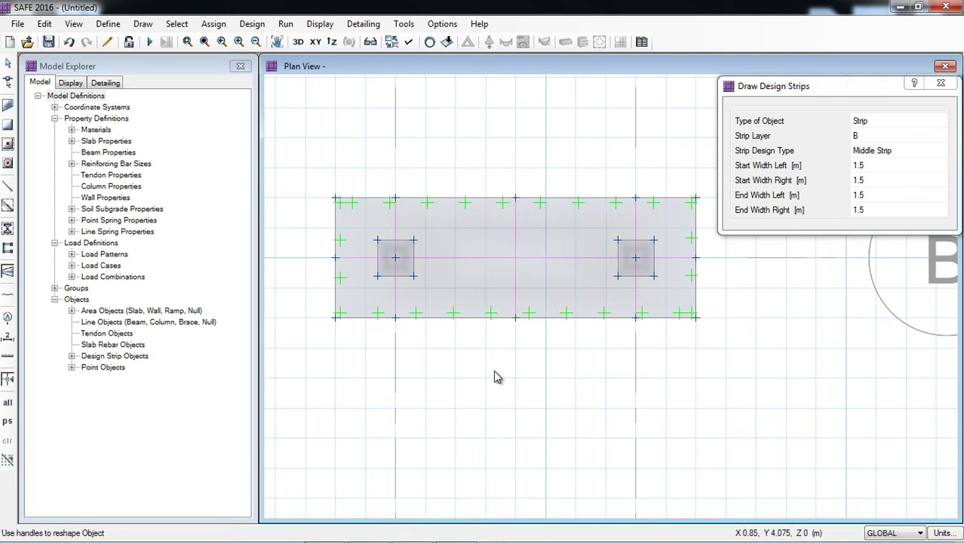
Step: Check the drawing snap options and close the design strip drawing settings
right_click(450, 368)
left_click(491, 501)
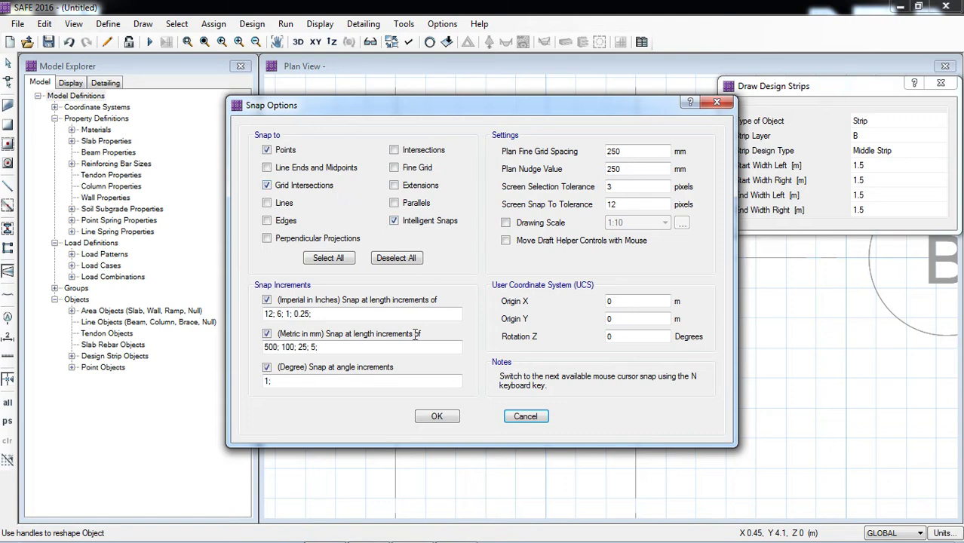
left_click(445, 416)
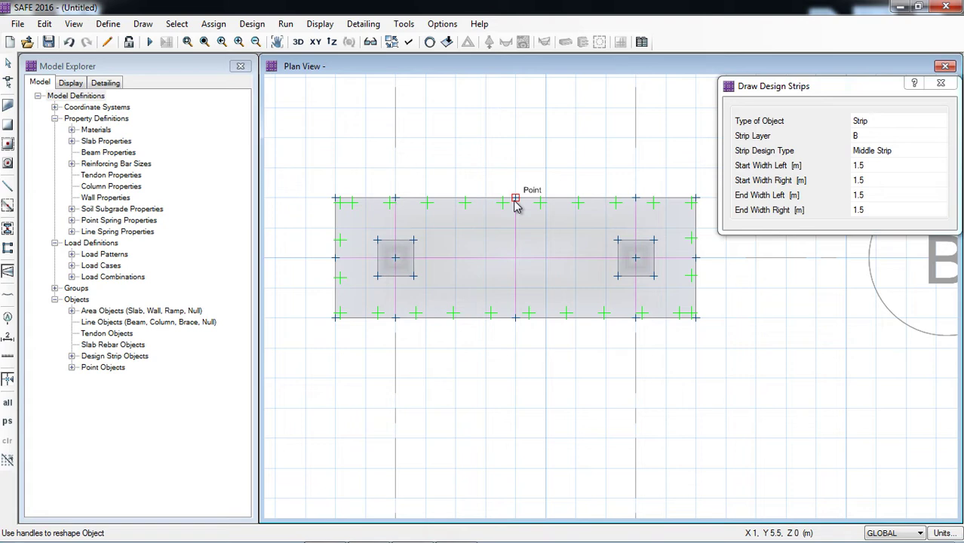
left_click(941, 83)
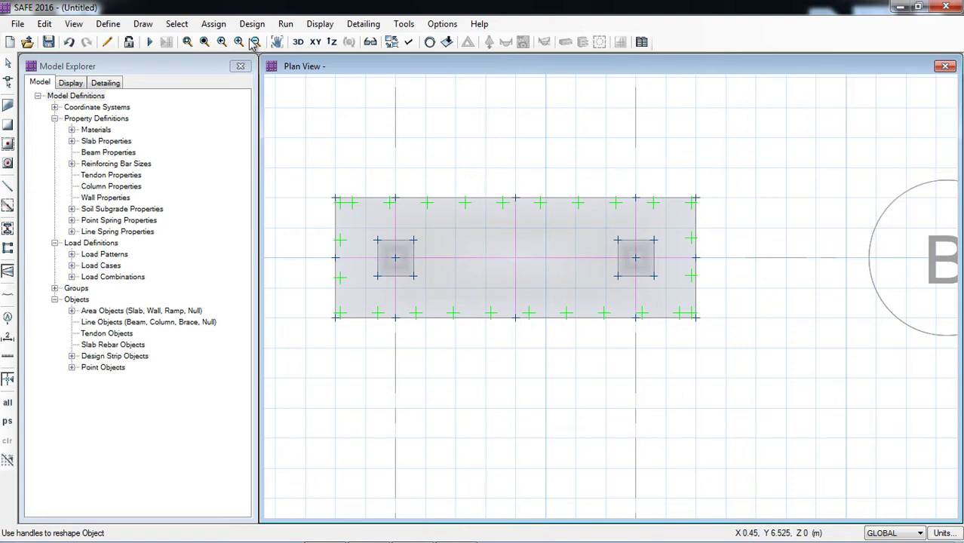
Step: Save the model as "Combined footing" in the Excercise folder of CSI SAFE Essential Training and run the analysis and design
left_click(48, 42)
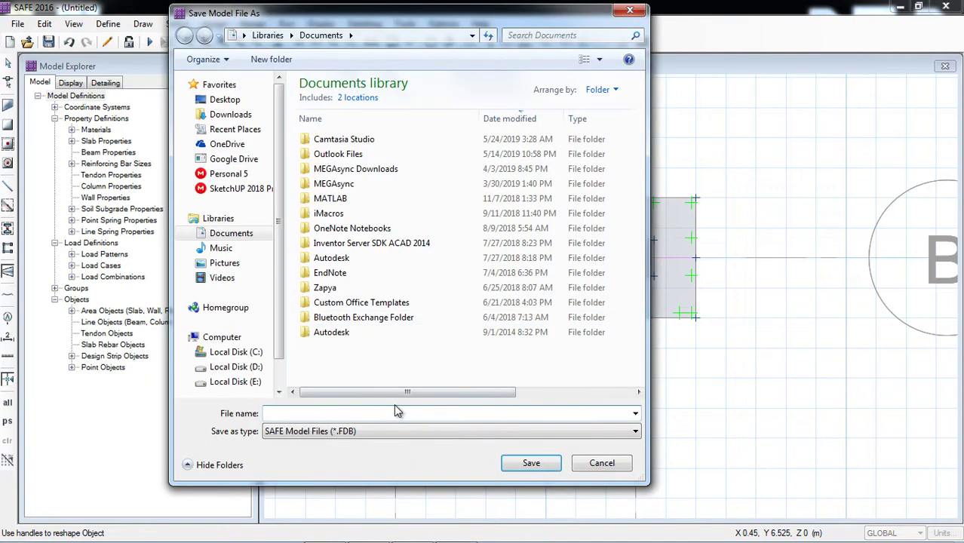
left_click(224, 99)
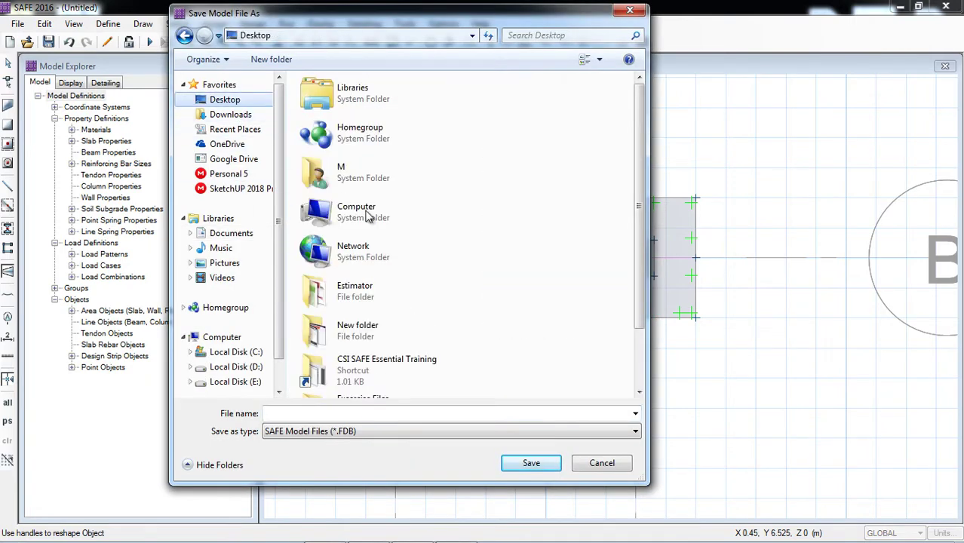
left_click(380, 332)
scroll(396, 342, "down", 2)
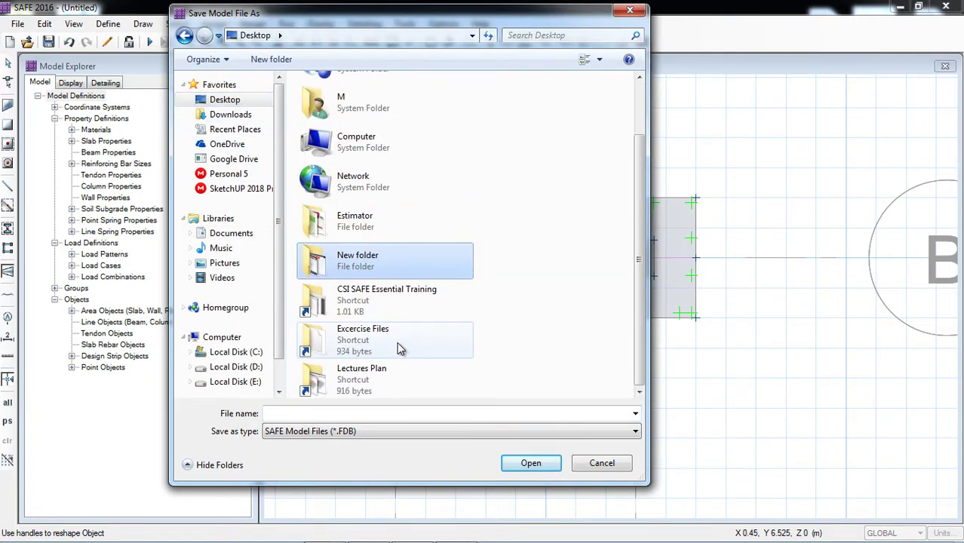
double_click(380, 302)
double_click(344, 132)
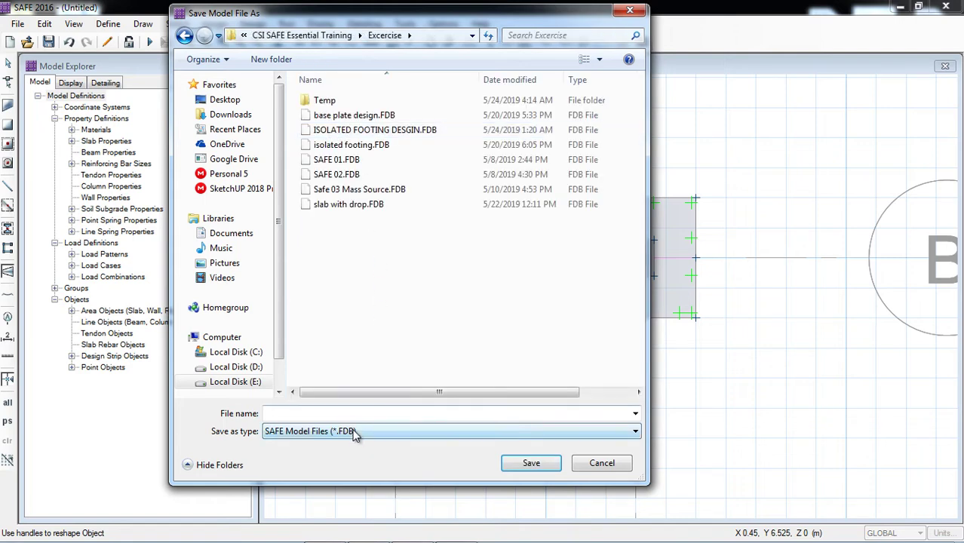
key("Caps_Lock")
type("Com")
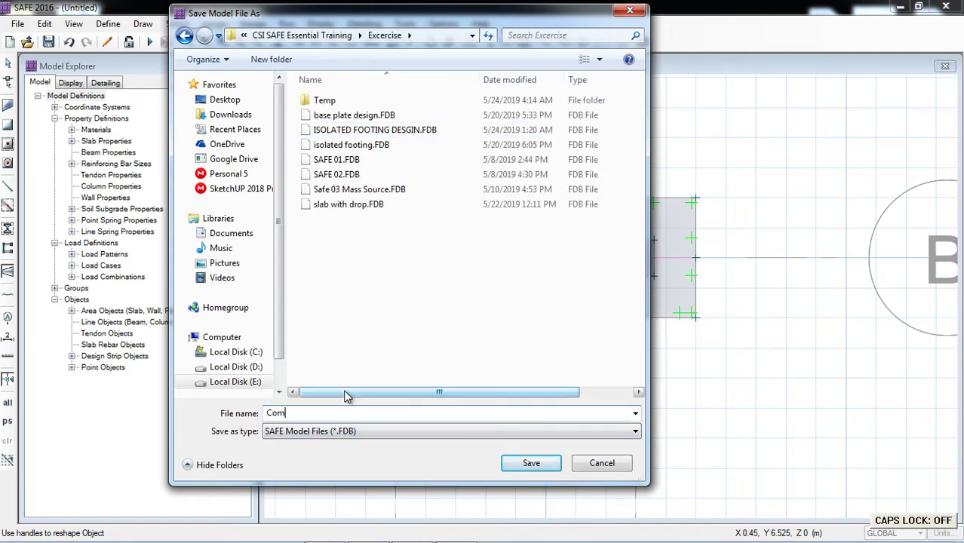
type("bined footing")
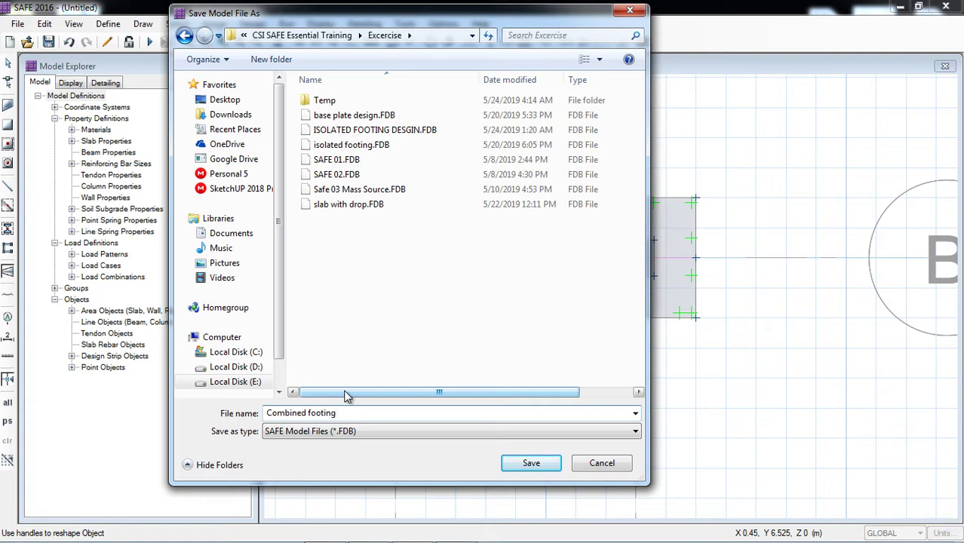
left_click(528, 463)
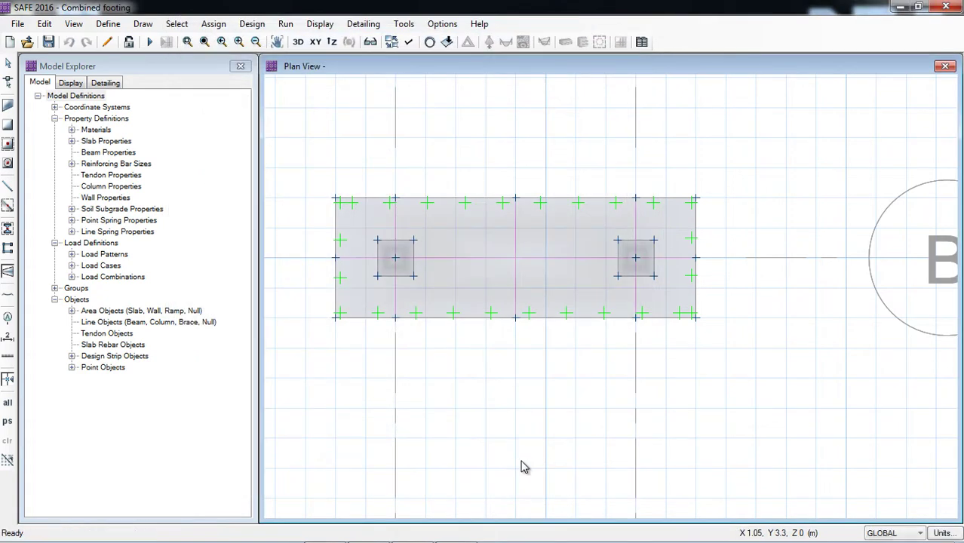
left_click(150, 42)
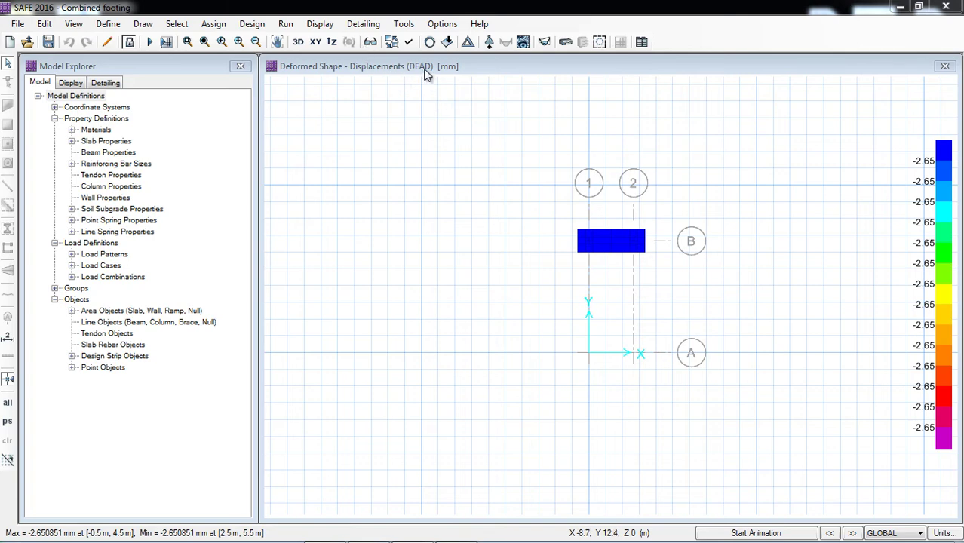
Step: Display the deformed shape for load combination UDCONN2 and inspect the displacement contours across the footing
left_click(320, 25)
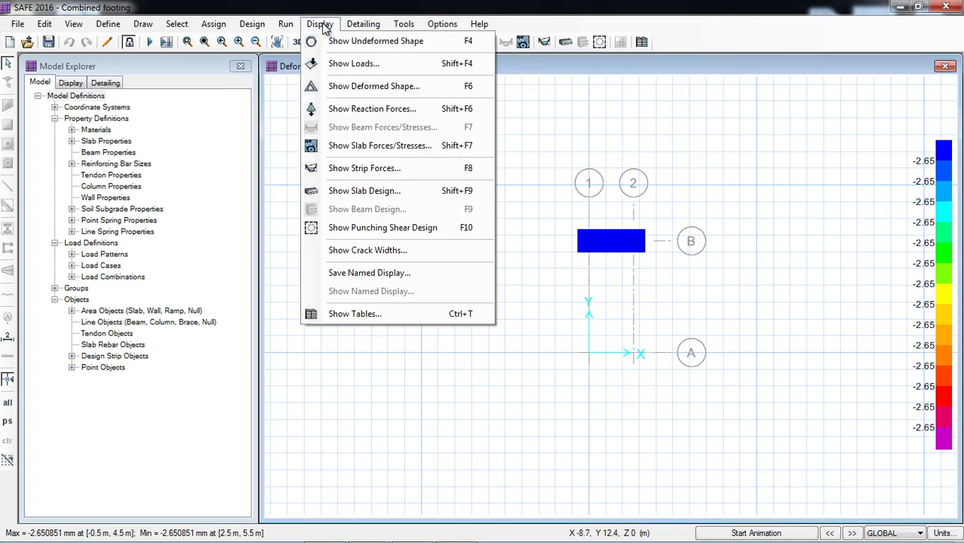
left_click(355, 85)
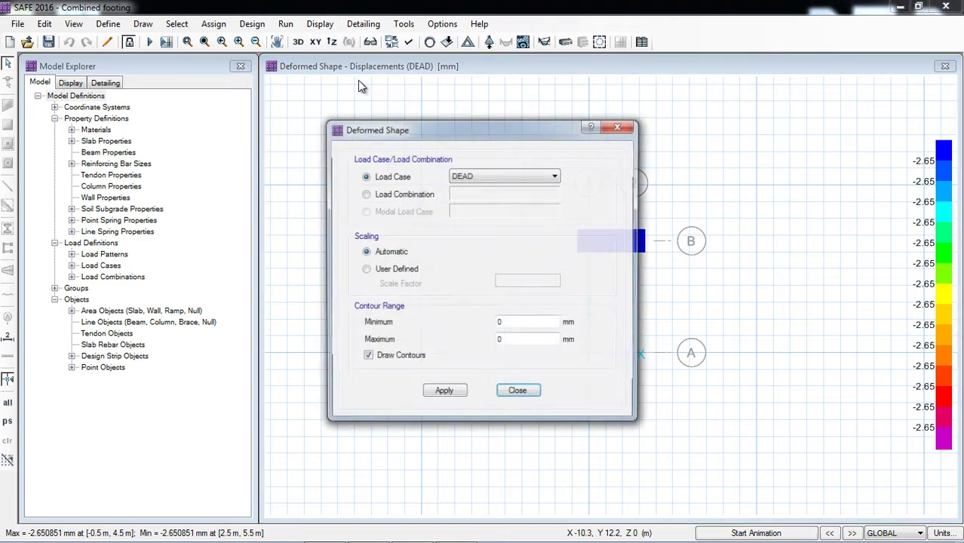
left_click(401, 197)
left_click(480, 193)
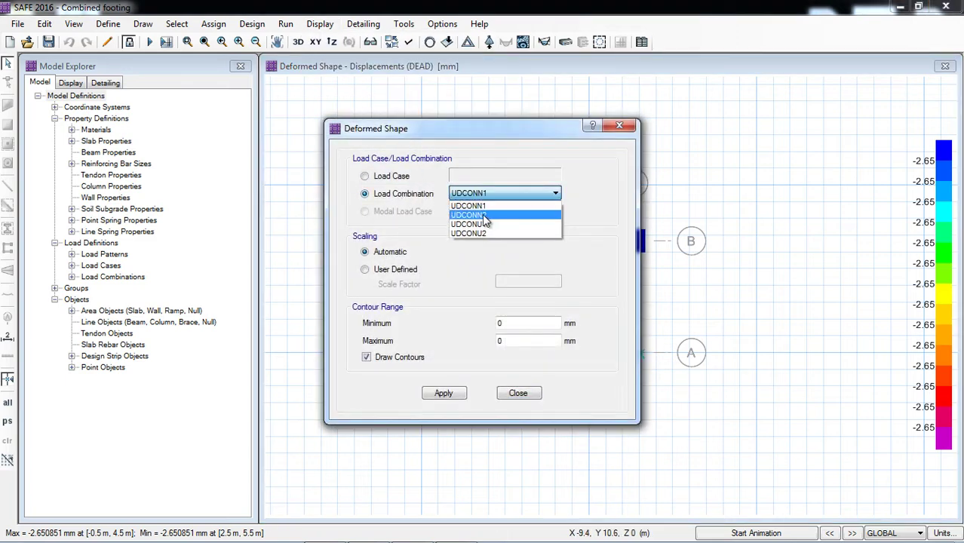
left_click(468, 215)
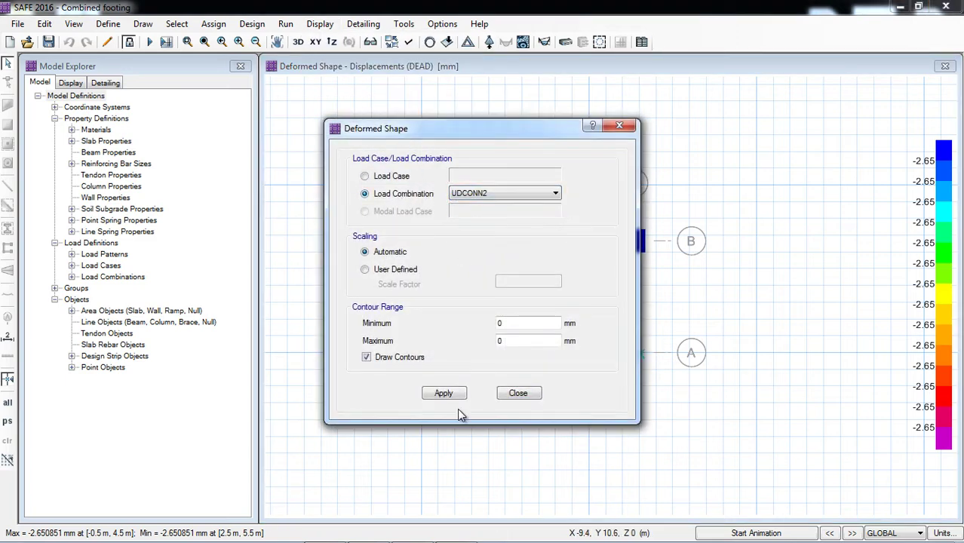
left_click(444, 393)
left_click_drag(439, 121, 85, 75)
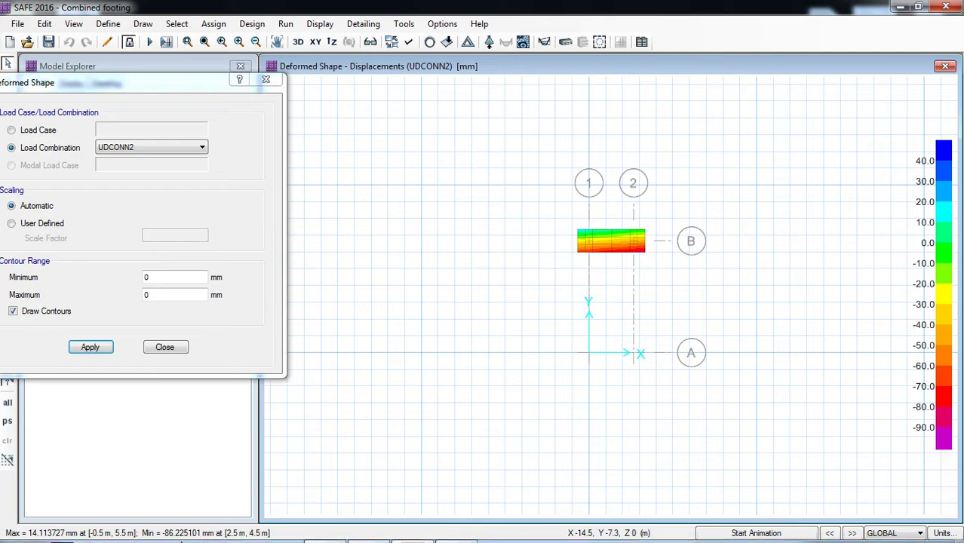
mouse_move(181, 541)
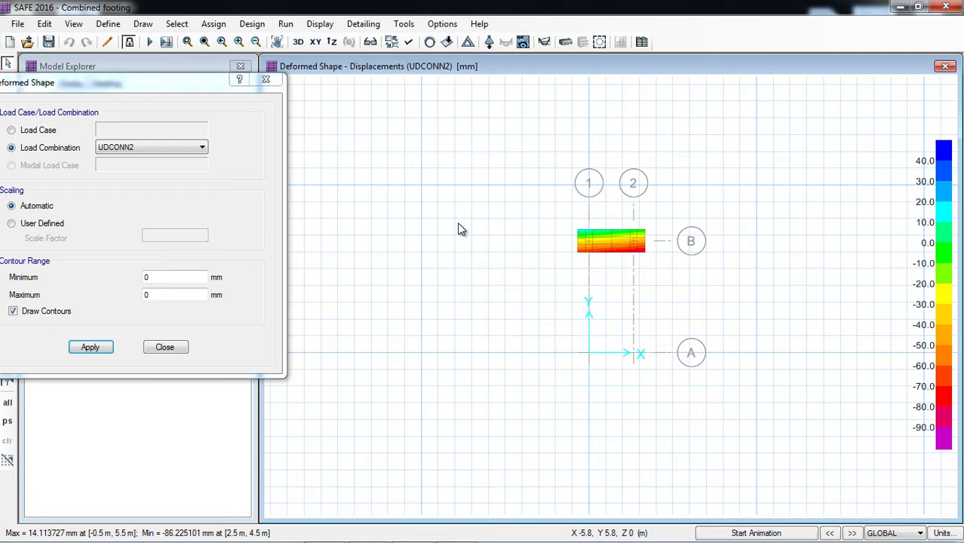
mouse_move(619, 261)
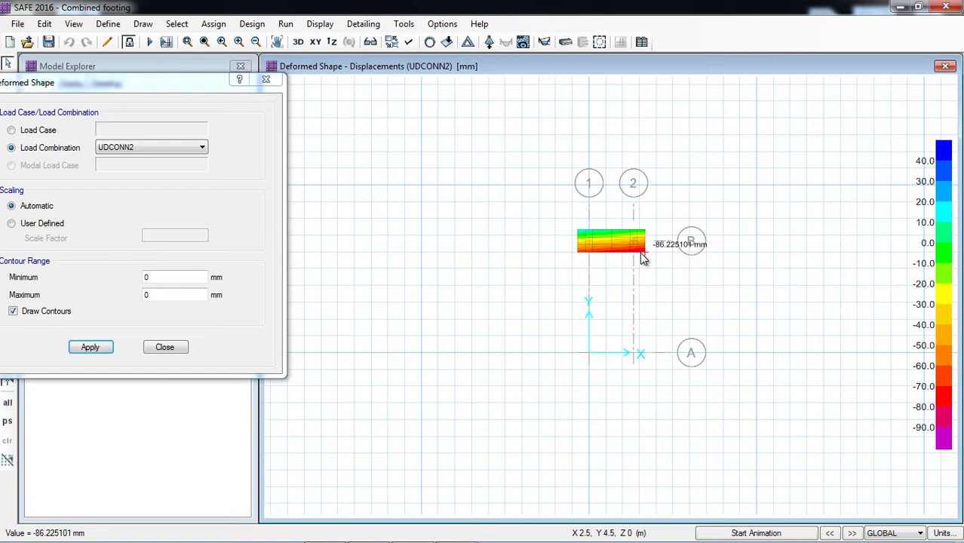
left_click_drag(190, 86, 300, 89)
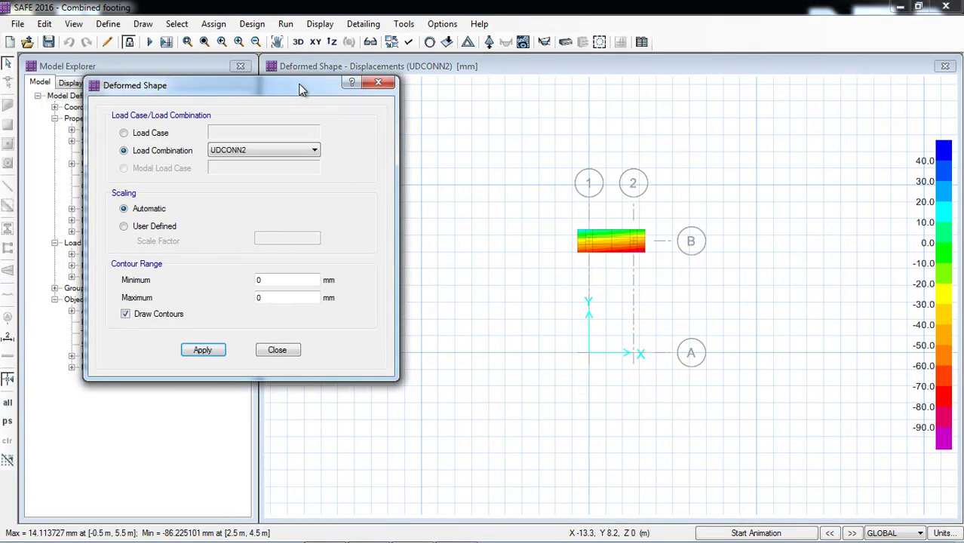
left_click(378, 83)
Step: Display the soil pressure contours on the deformed shape for load combination UDCONN2
left_click(320, 24)
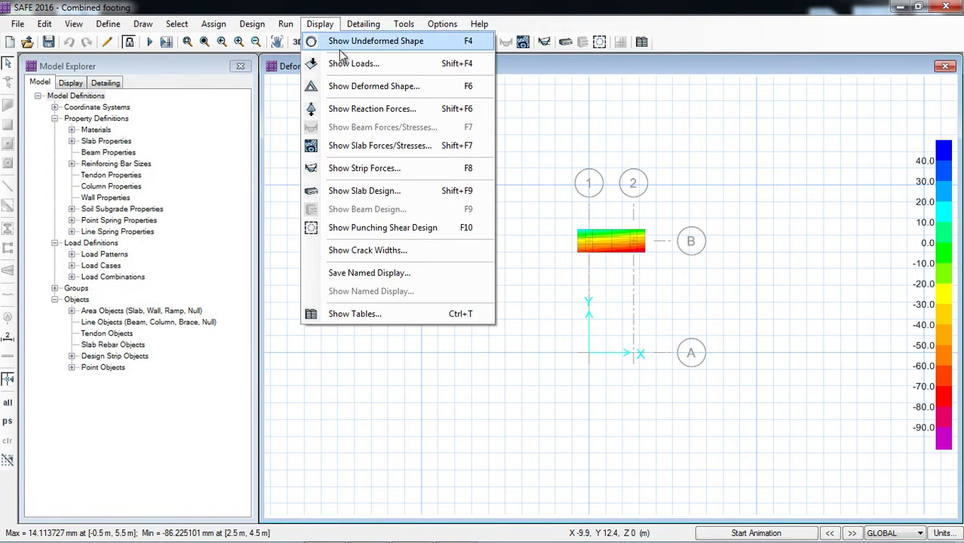
left_click(383, 109)
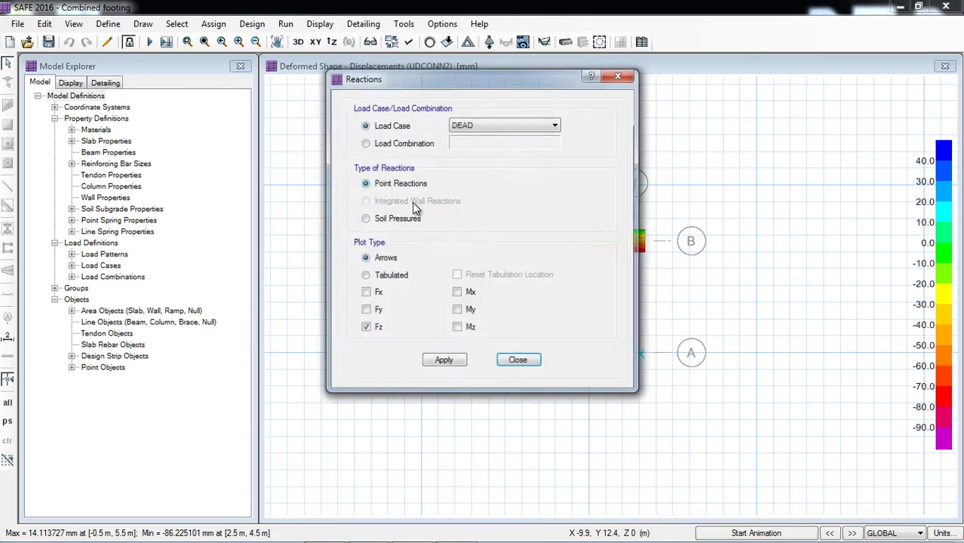
left_click(384, 219)
left_click(417, 145)
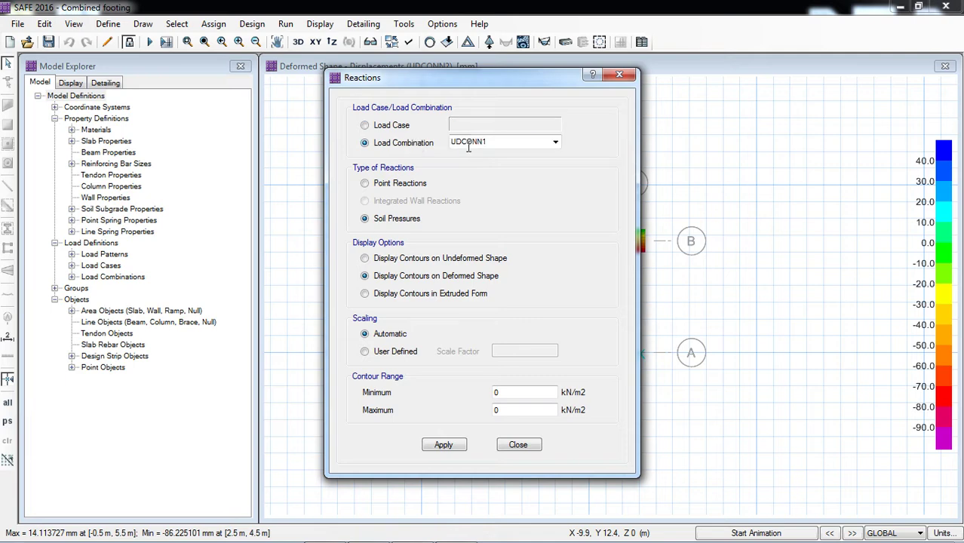
left_click(494, 143)
left_click(556, 143)
left_click(483, 161)
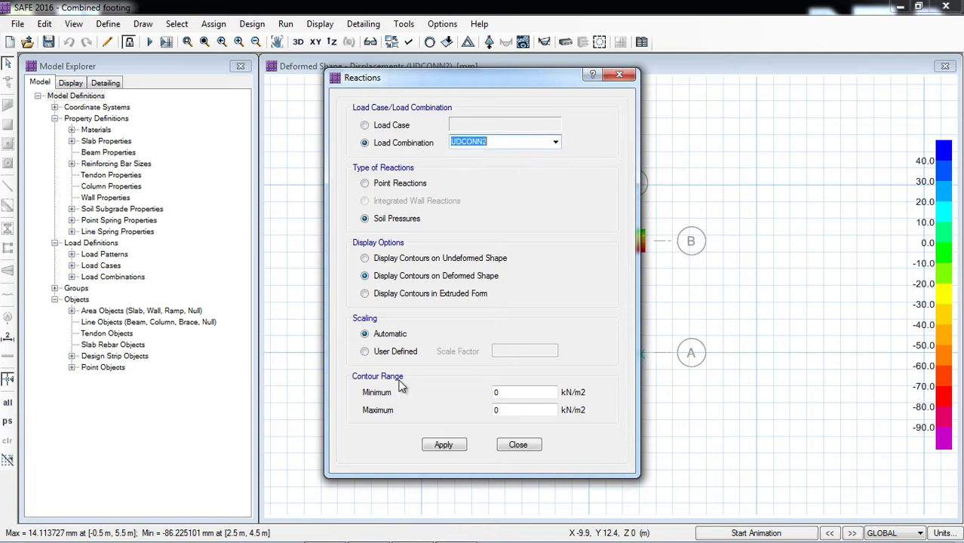
left_click(443, 444)
left_click_drag(540, 81, 263, 62)
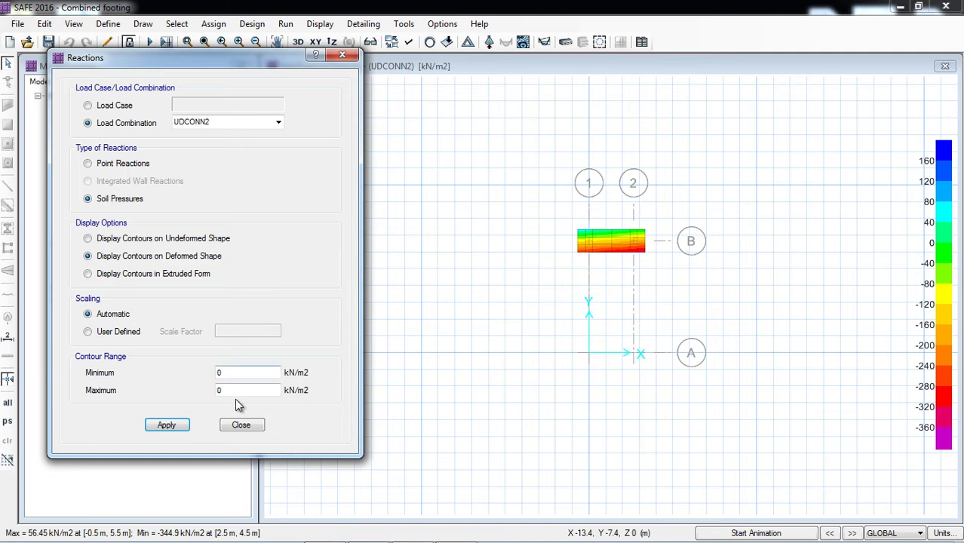
left_click(241, 425)
Step: Display the punching shear design ratios at both columns and unlock the model for editing
left_click(333, 24)
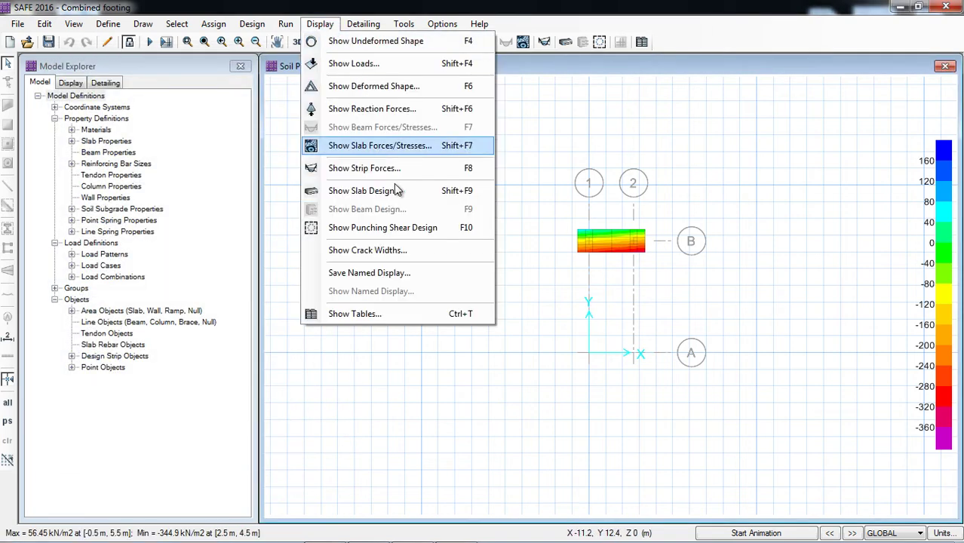
left_click(394, 225)
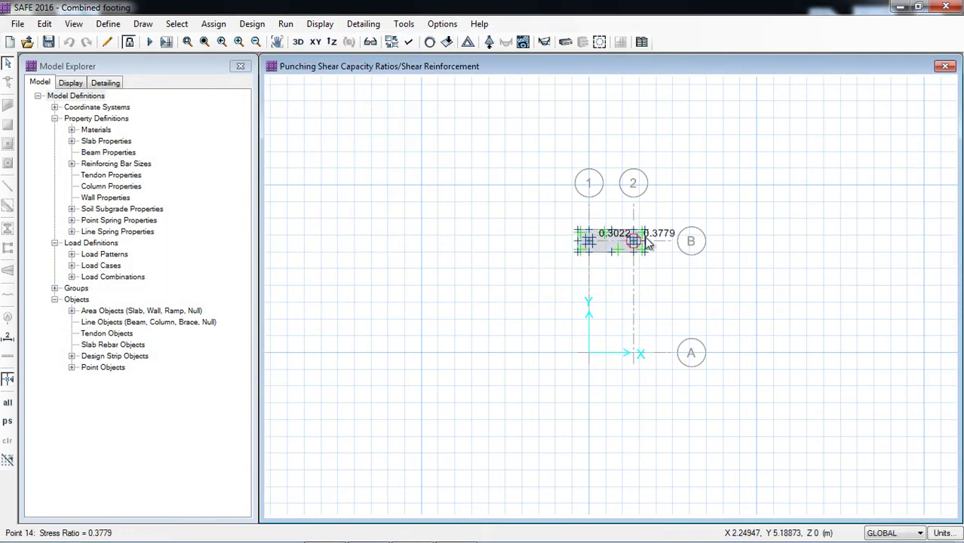
left_click(146, 41)
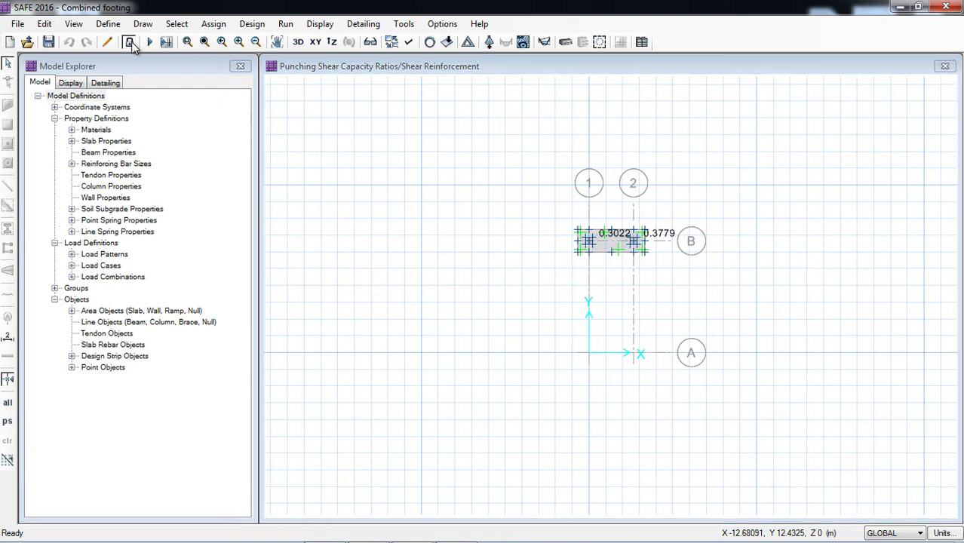
left_click(513, 332)
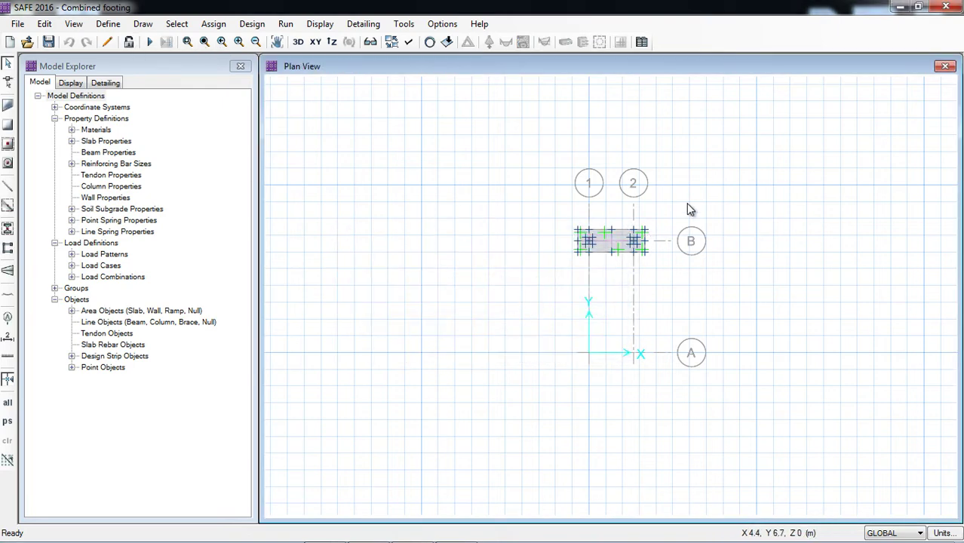
Step: Start drawing point objects with plan offsets of 1.5 m in both X and Y
scroll(689, 209, "up", 3)
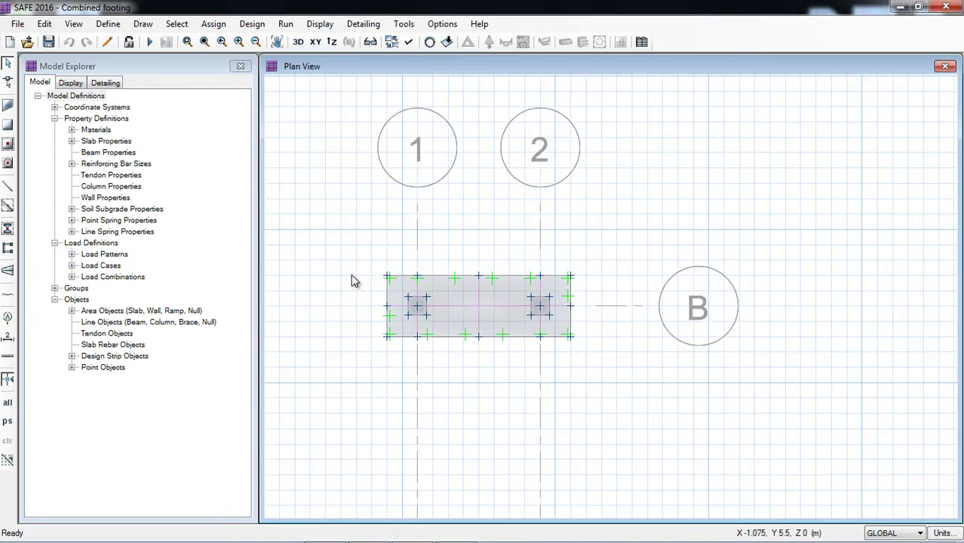
scroll(347, 280, "up", 2)
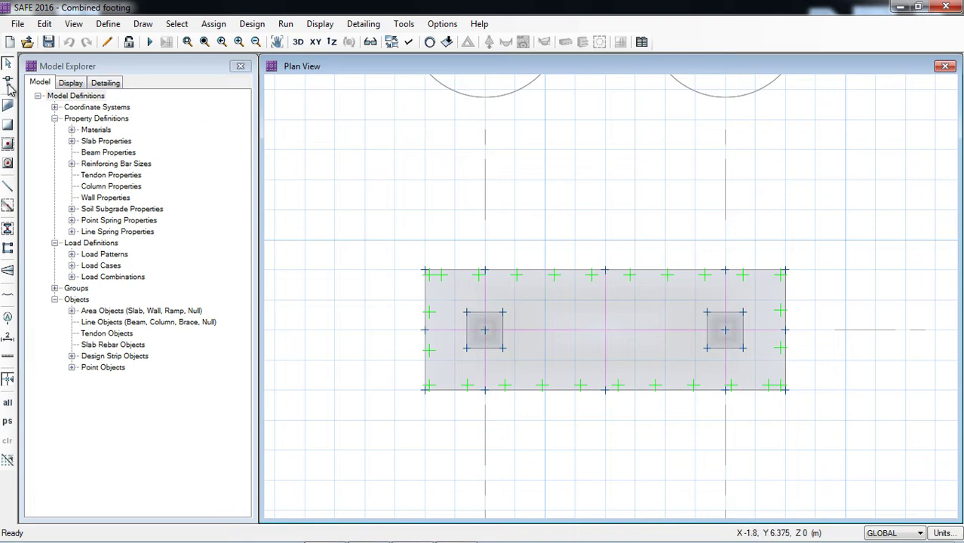
left_click(143, 23)
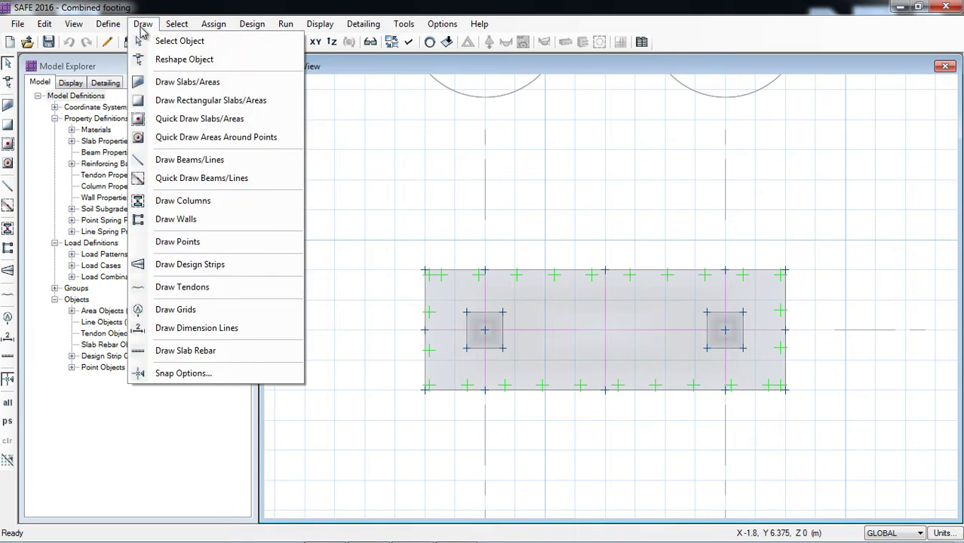
left_click(216, 243)
left_click(868, 135)
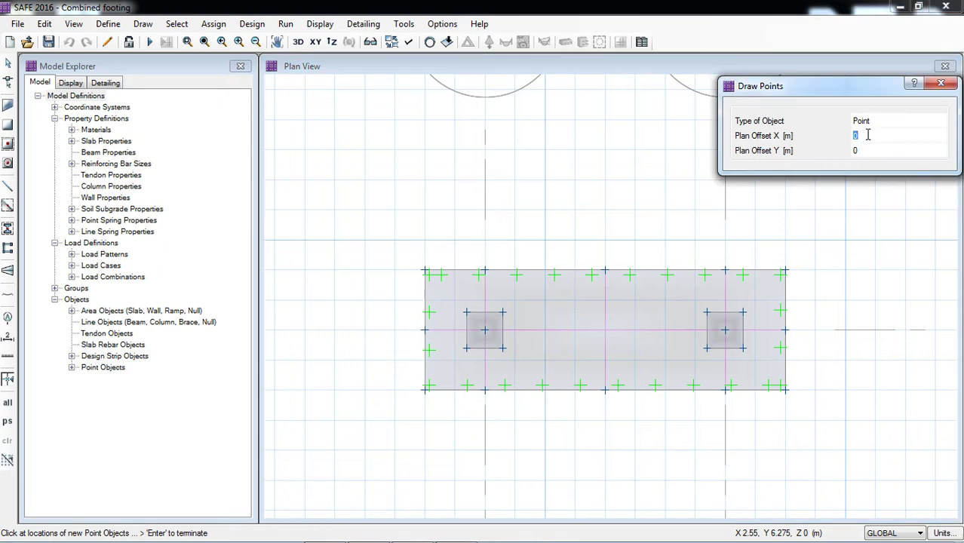
type("1.5")
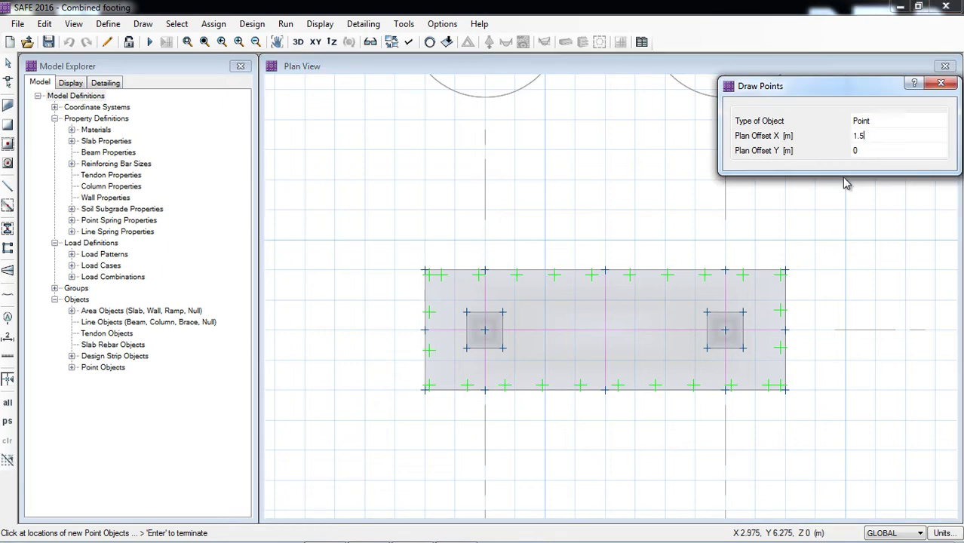
key("Return")
left_click(861, 148)
key("BackSpace")
type("1.5")
key("Return")
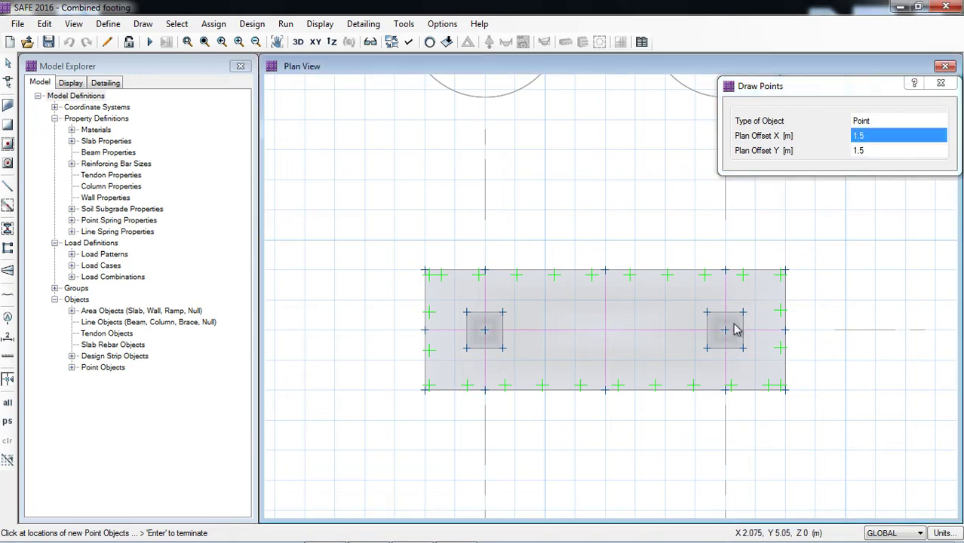
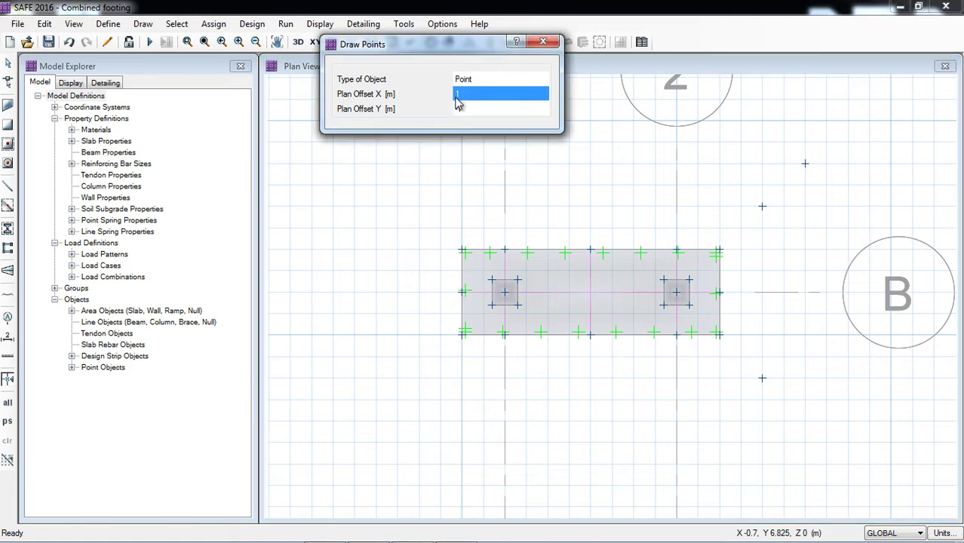
Step: Draw a point with plan offsets of -1 m in X and Y from grid point 1-B
left_click(456, 96)
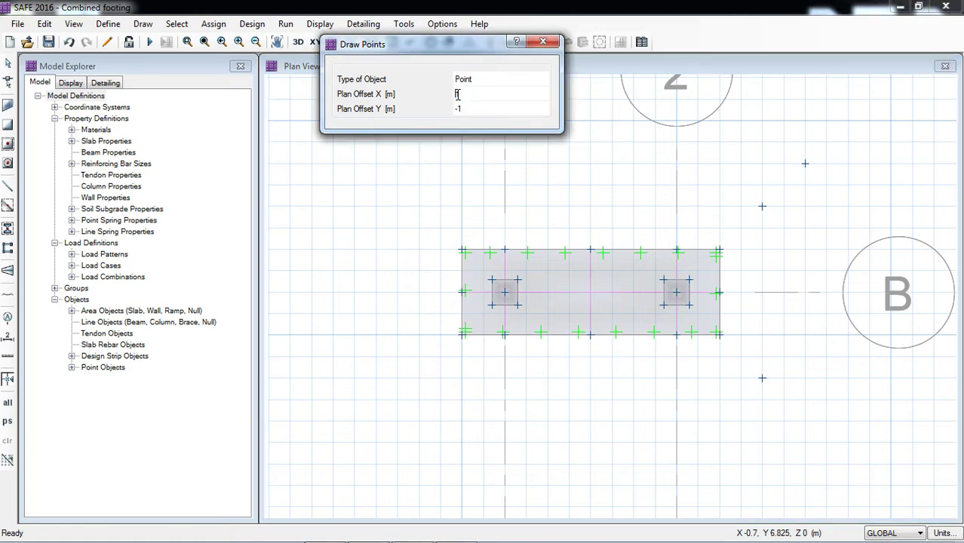
type("-1")
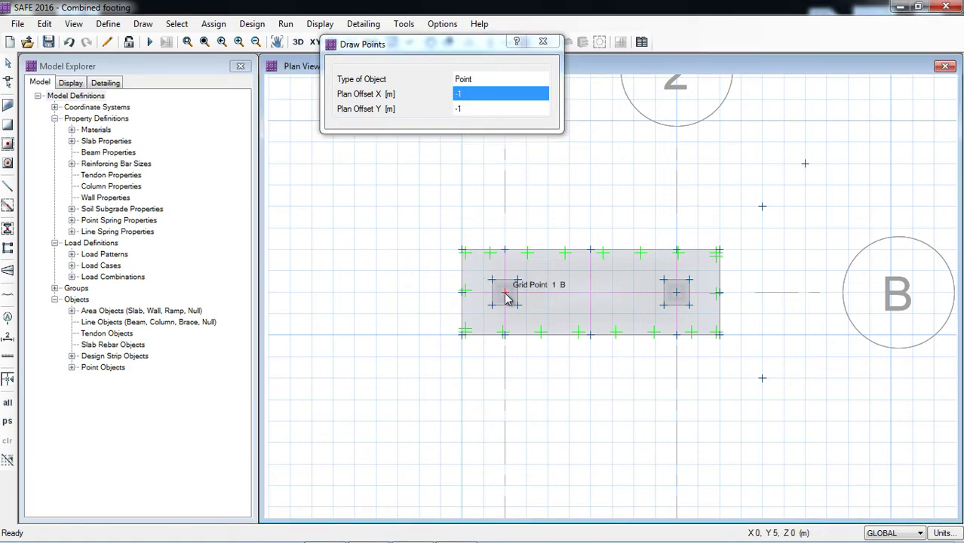
left_click(505, 292)
Step: Draw a point from grid point 1-B with plan offsets of -1 m in X and 1 m in Y
left_click(460, 112)
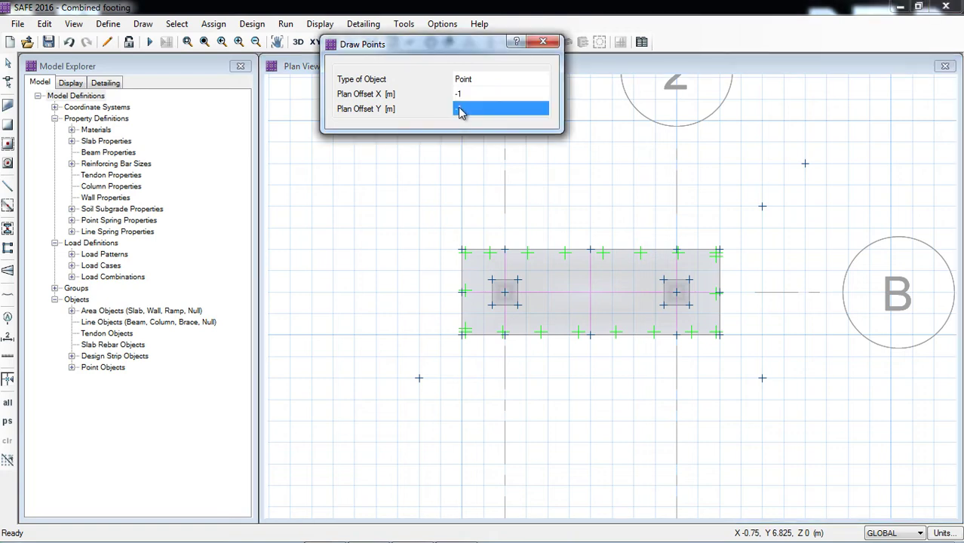
left_click(458, 109)
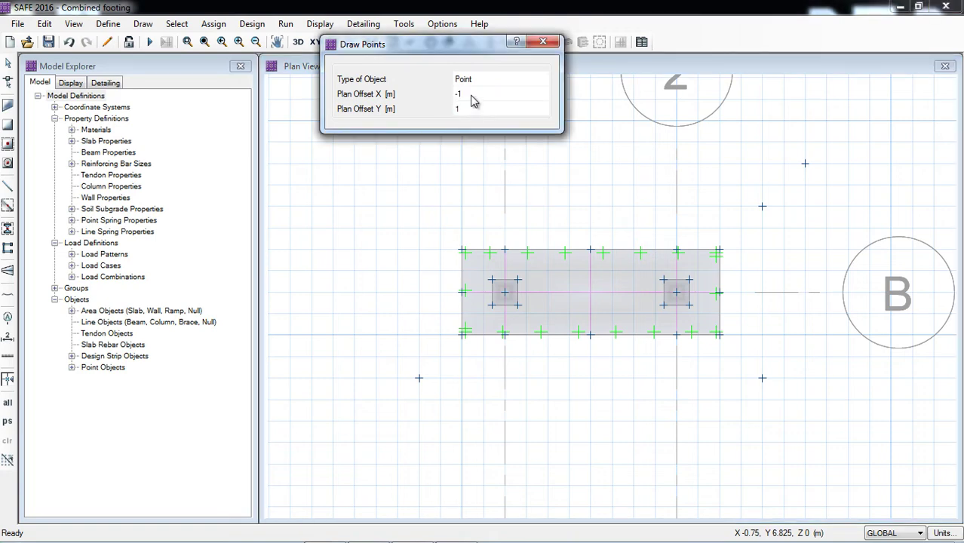
left_click(471, 96)
left_click(505, 295)
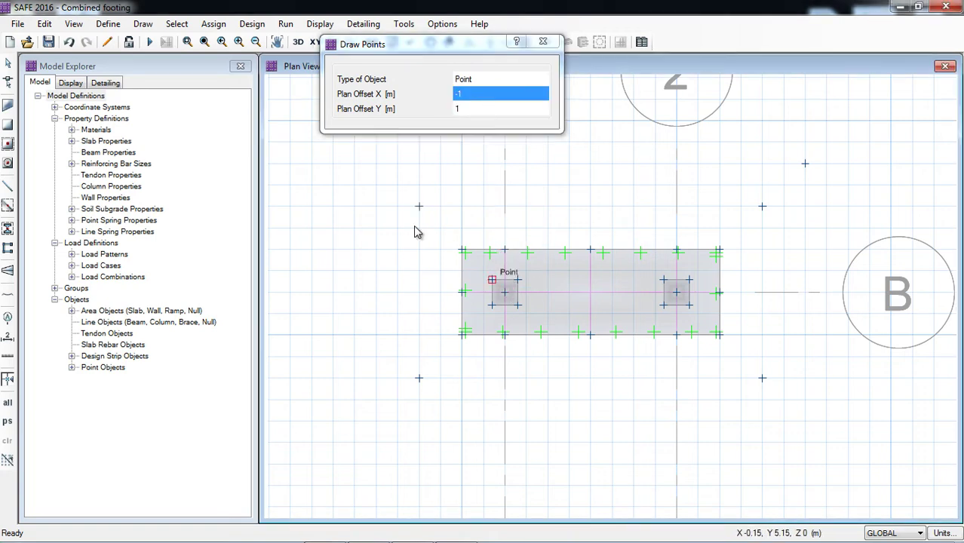
left_click(543, 42)
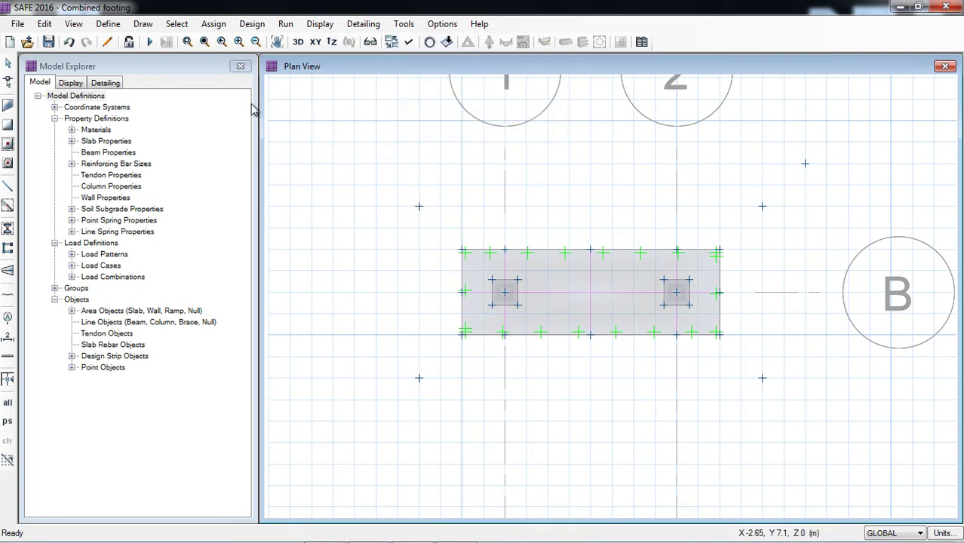
Step: Reshape the footing slab by moving its four corners onto the surrounding points offset 1 m from the column grid points
left_click(8, 81)
left_click(548, 286)
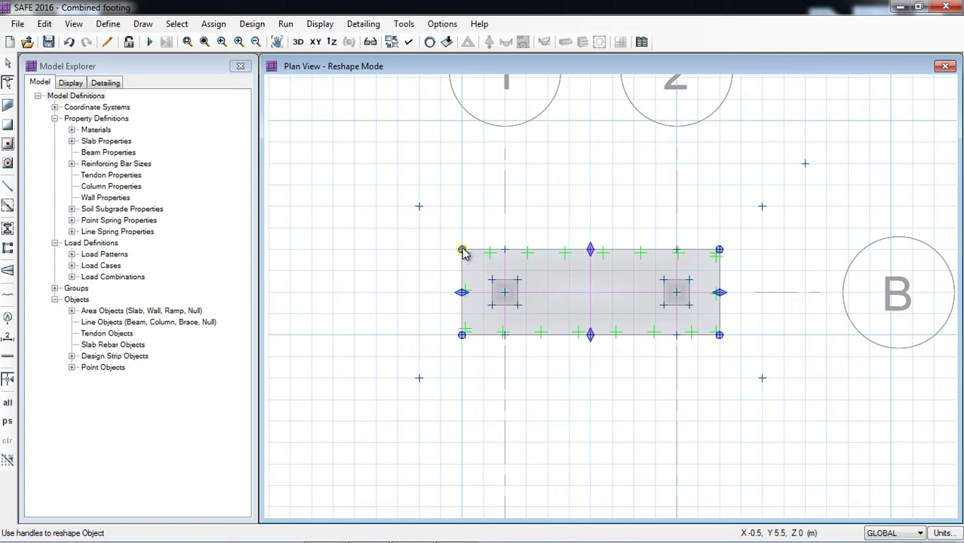
left_click_drag(463, 252, 421, 208)
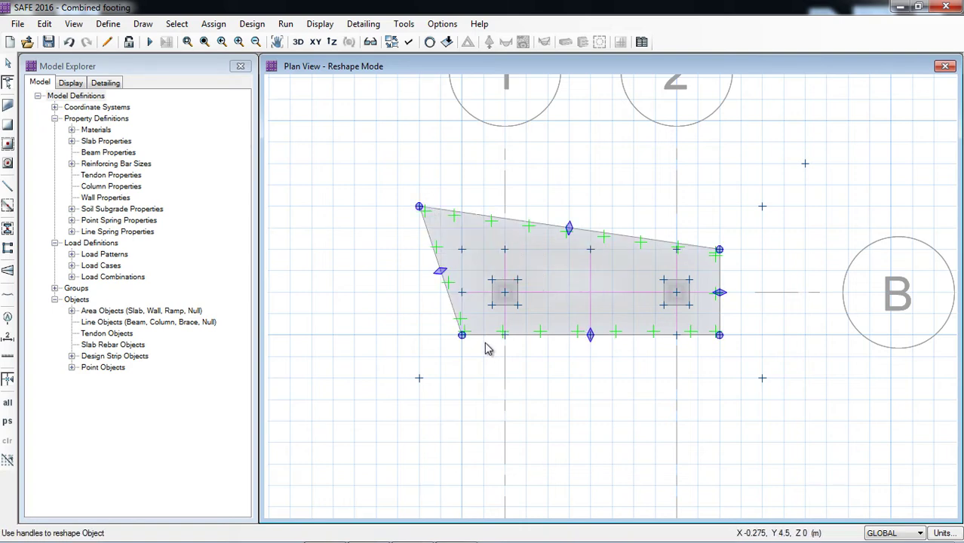
left_click_drag(462, 335, 419, 379)
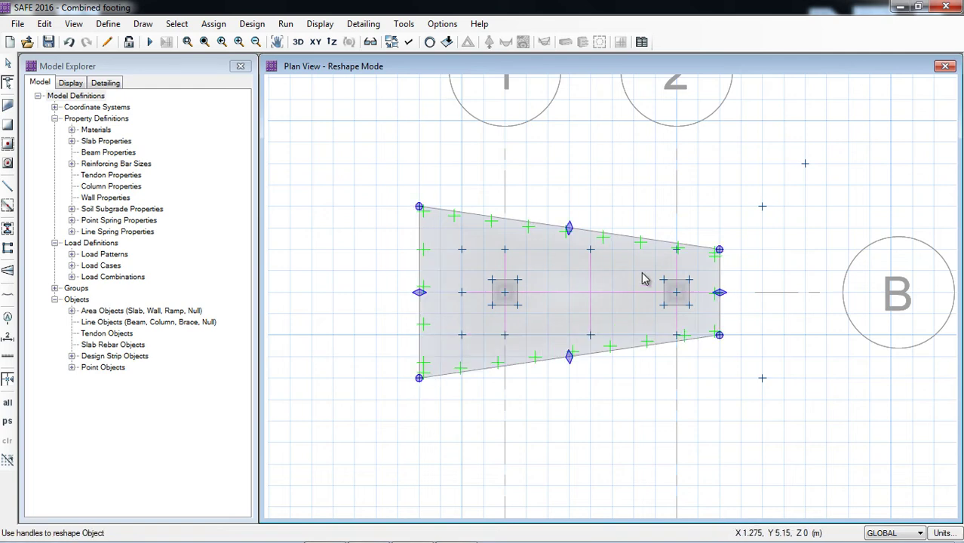
left_click_drag(721, 249, 768, 209)
left_click_drag(722, 336, 764, 378)
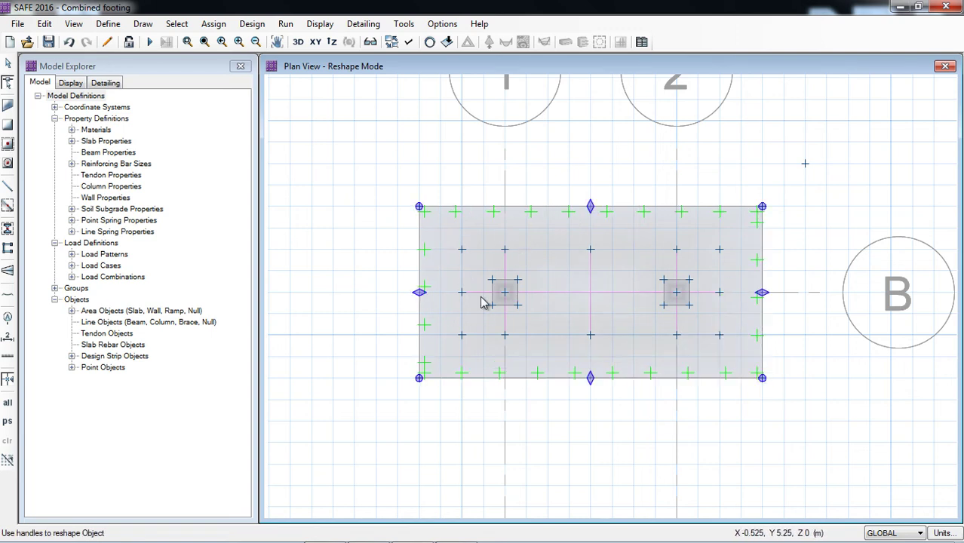
left_click(7, 64)
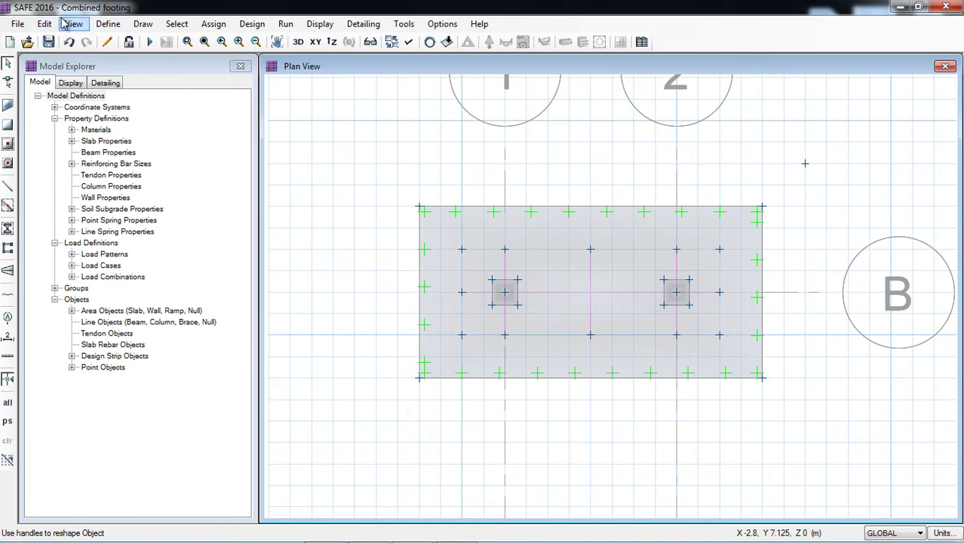
Step: Rename the 450 mm footing slab property as SLAB 800 mm and set its thickness to 800 mm
left_click(108, 24)
left_click(143, 58)
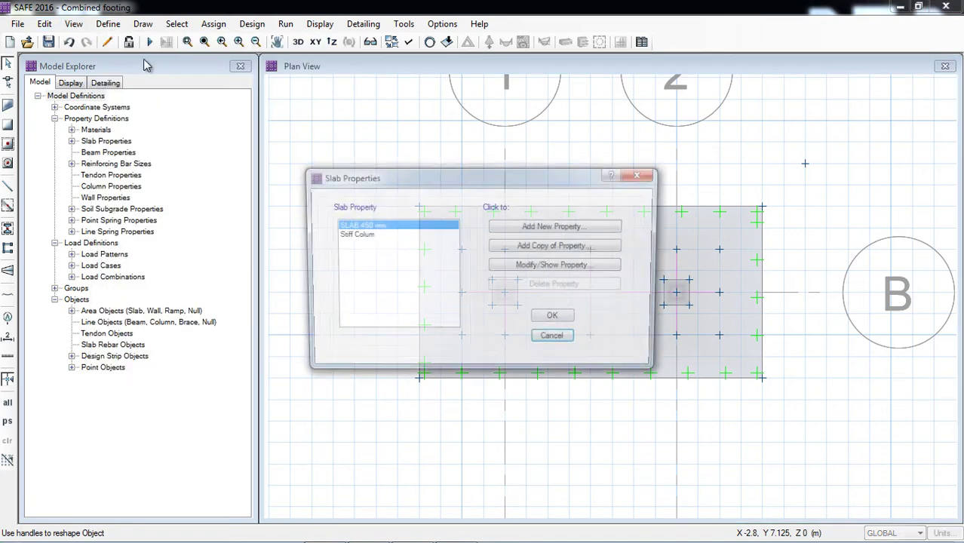
left_click(550, 265)
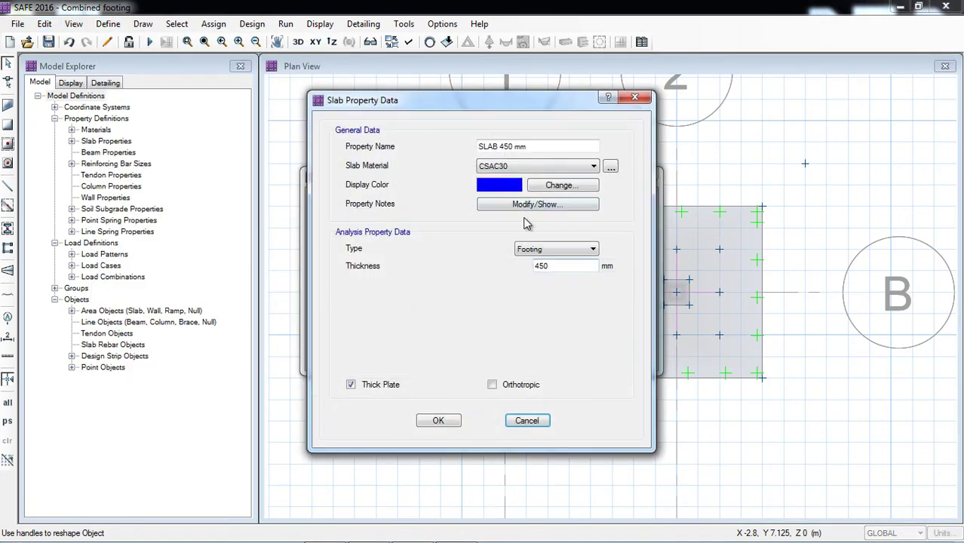
left_click_drag(500, 145, 512, 147)
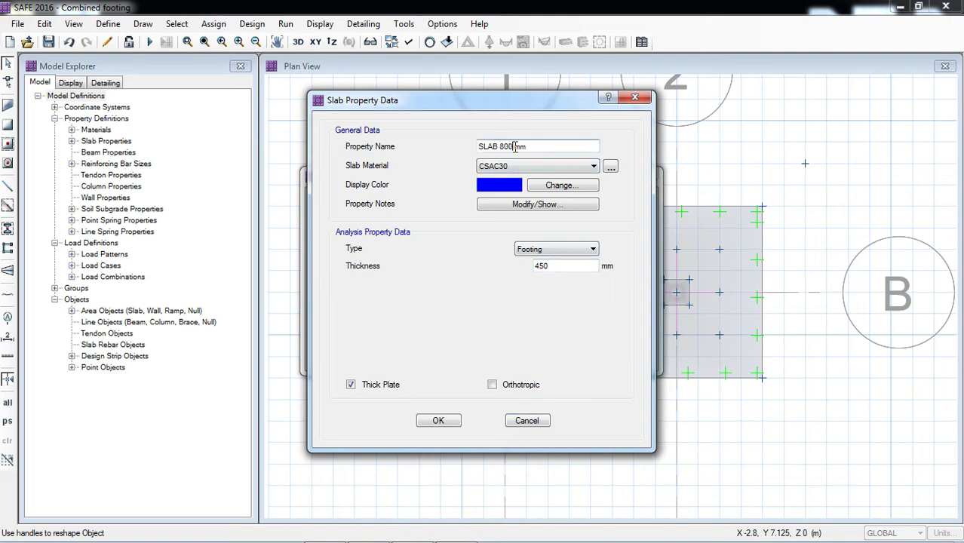
double_click(543, 268)
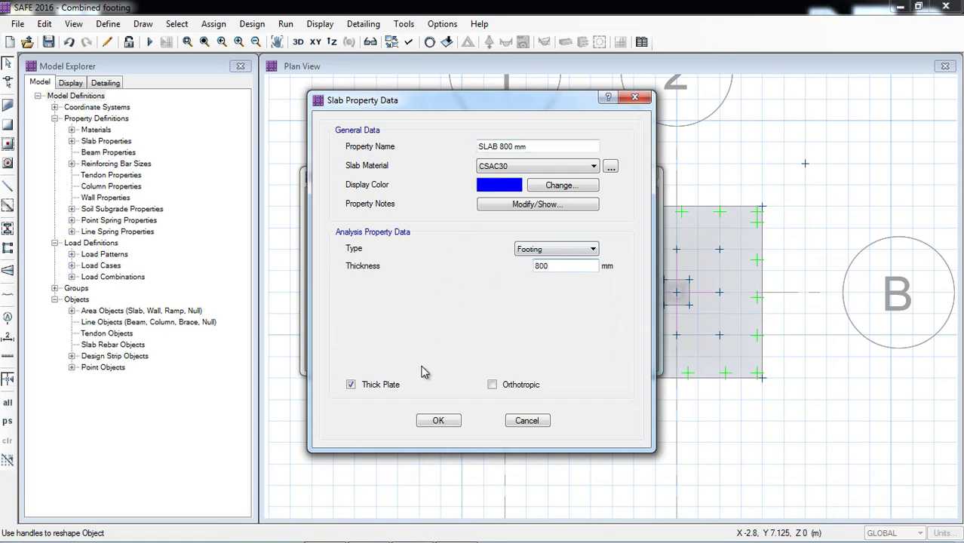
left_click(426, 422)
Step: Set the thickness of the Stiff Colum slab property to 800 mm
left_click(377, 234)
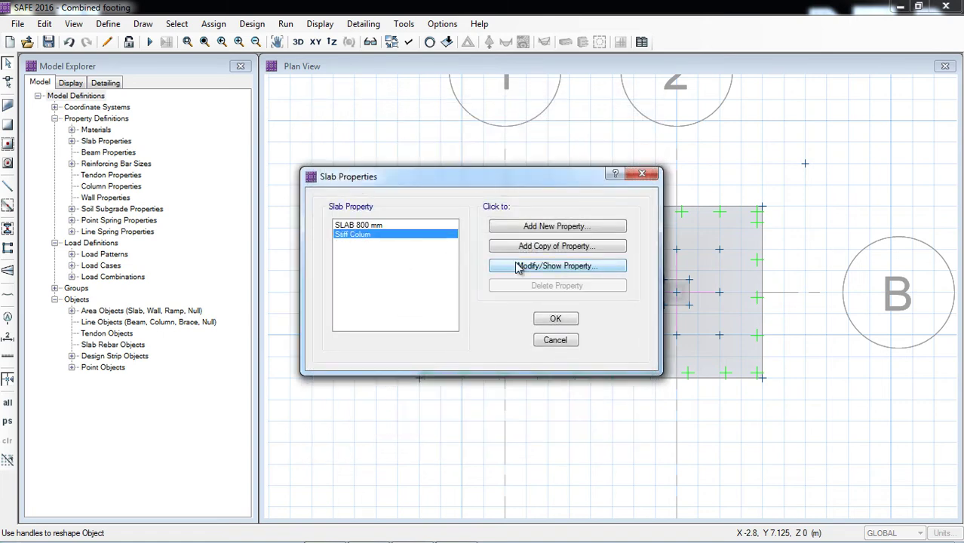
left_click(521, 267)
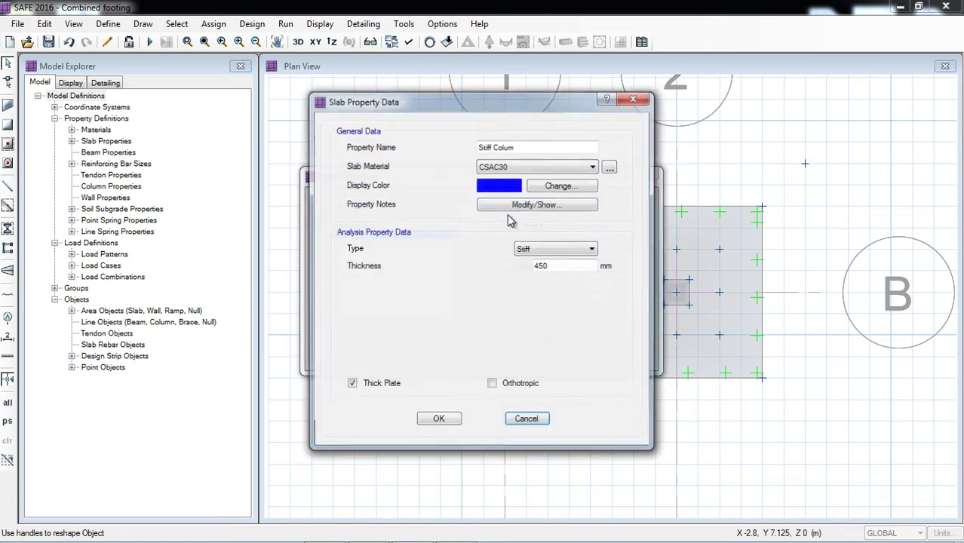
double_click(555, 265)
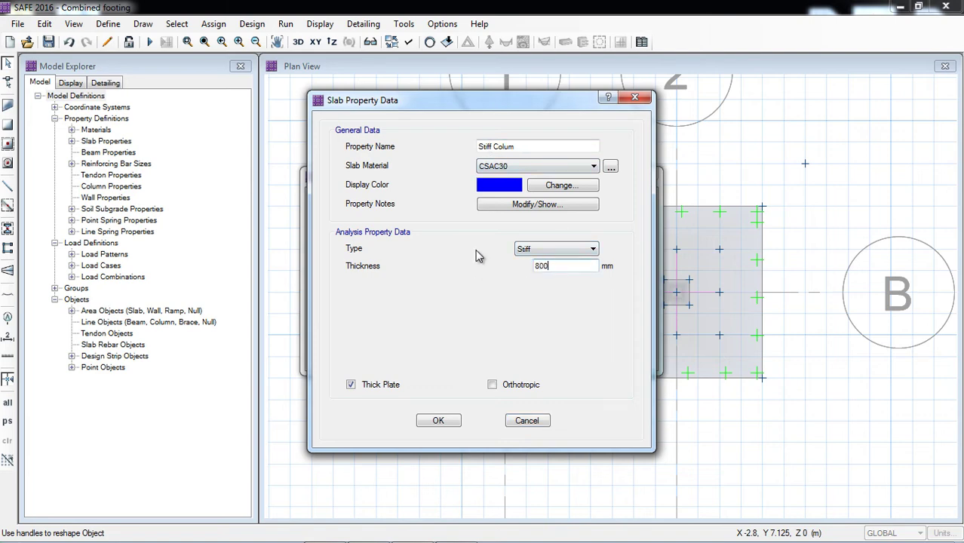
left_click(438, 420)
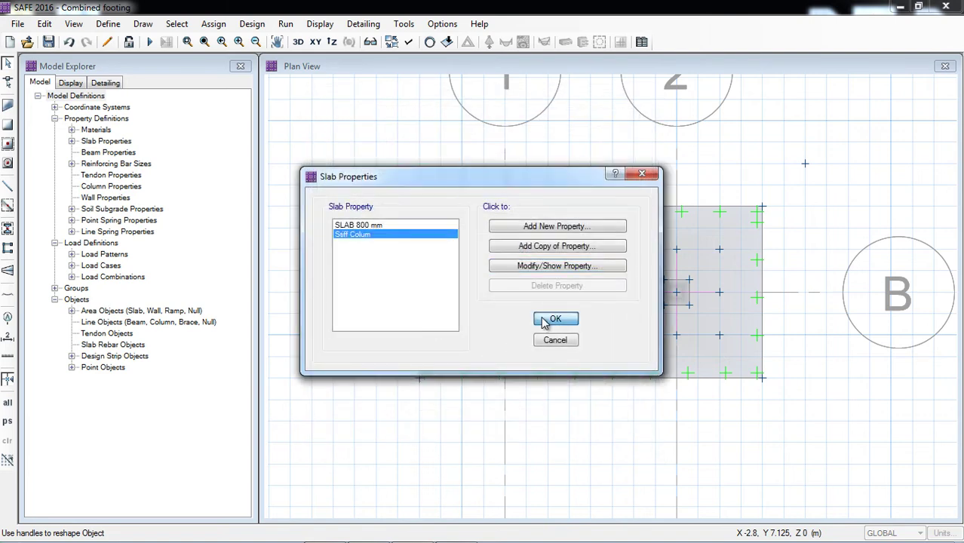
left_click(555, 320)
Step: Run the analysis and display the deformed shape with displacement contours for load combination UDCONN2
left_click(152, 43)
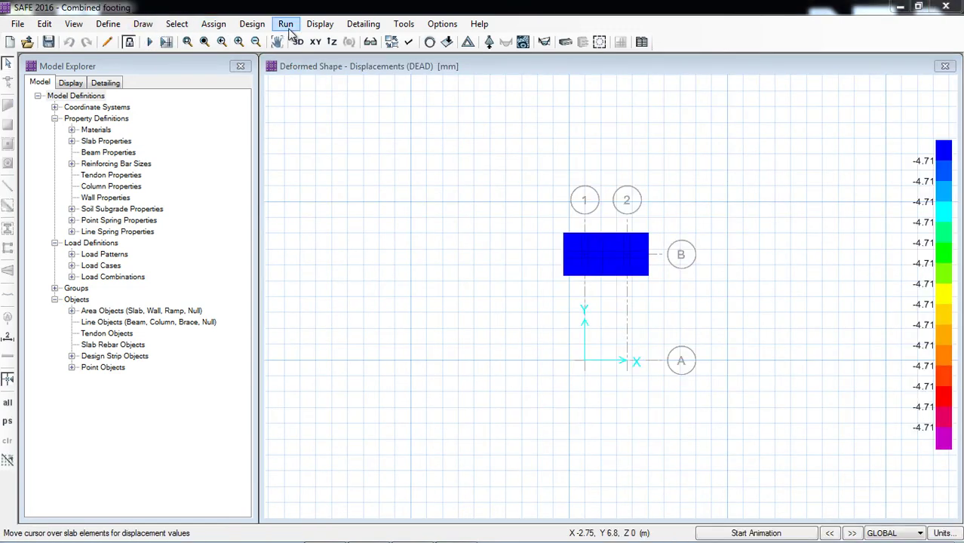
left_click(327, 26)
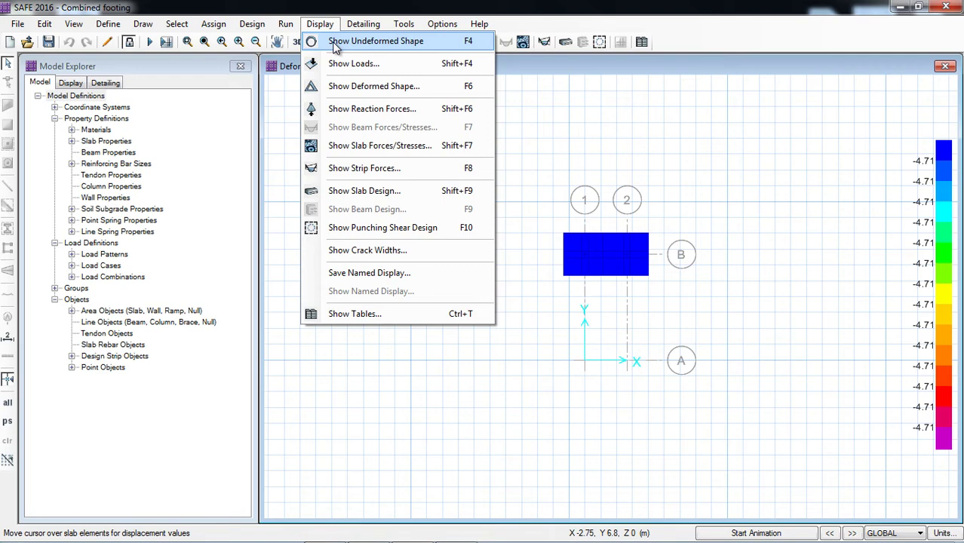
left_click(366, 86)
left_click(392, 195)
left_click(555, 193)
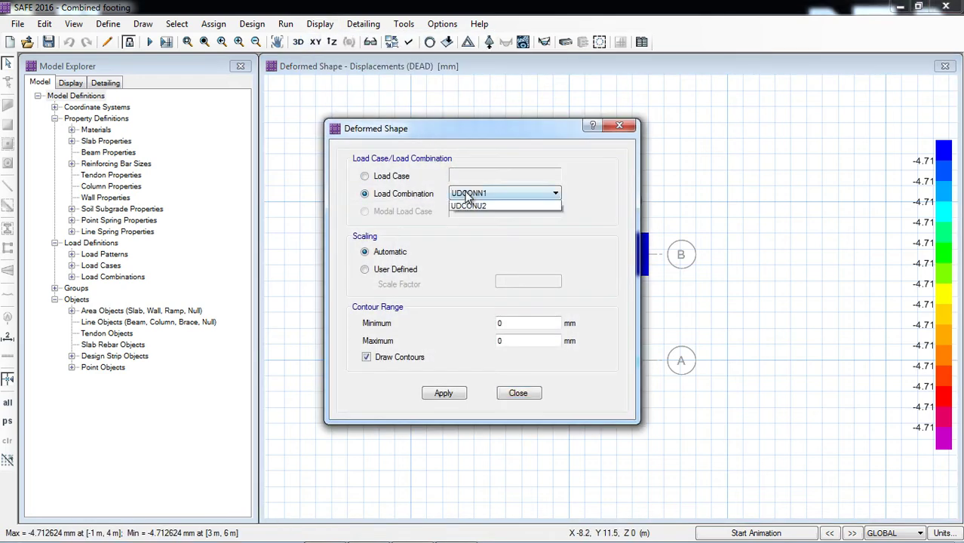
left_click(483, 213)
left_click_drag(494, 144, 277, 86)
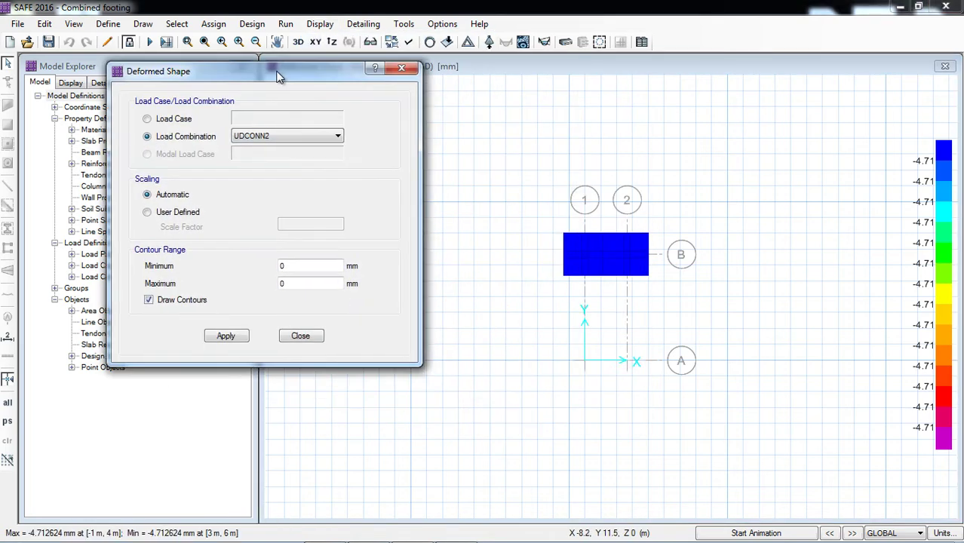
left_click(226, 335)
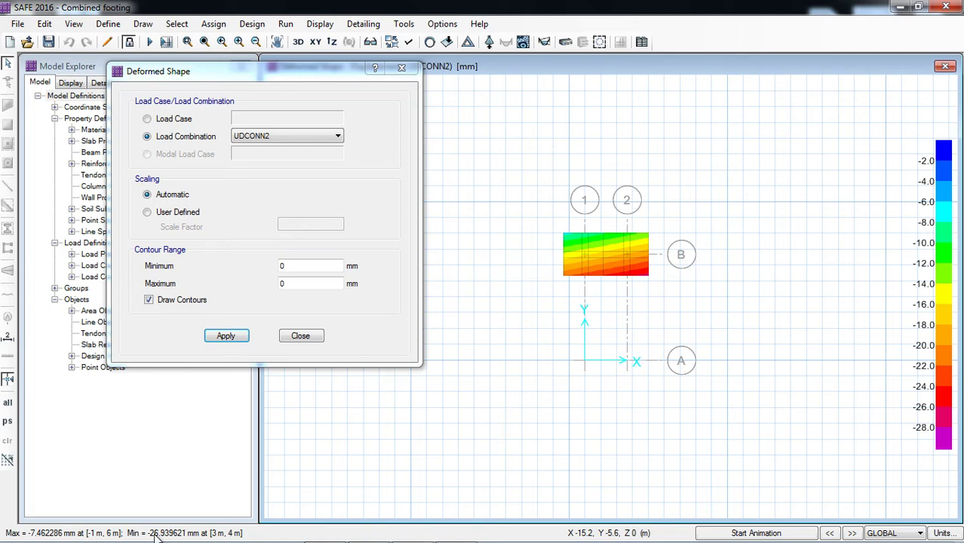
mouse_move(181, 537)
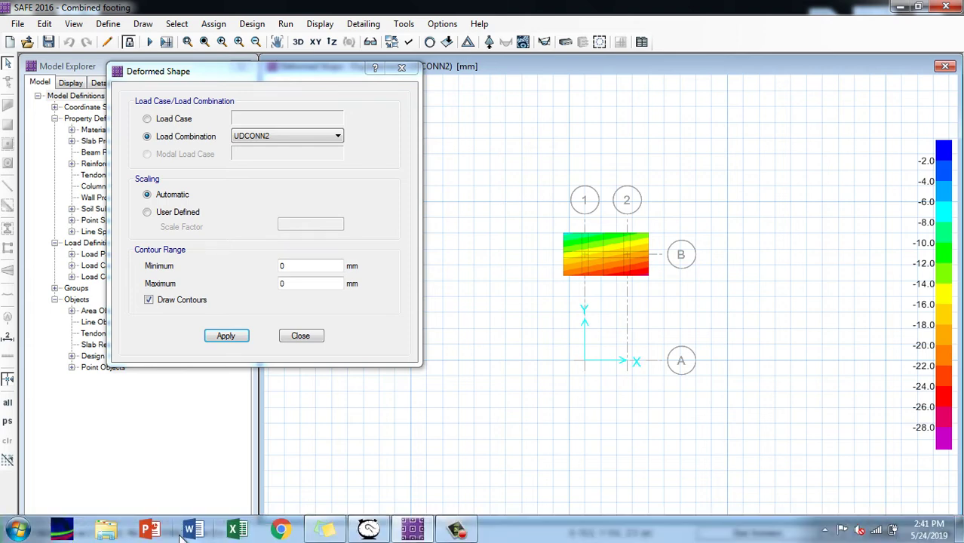
left_click(230, 337)
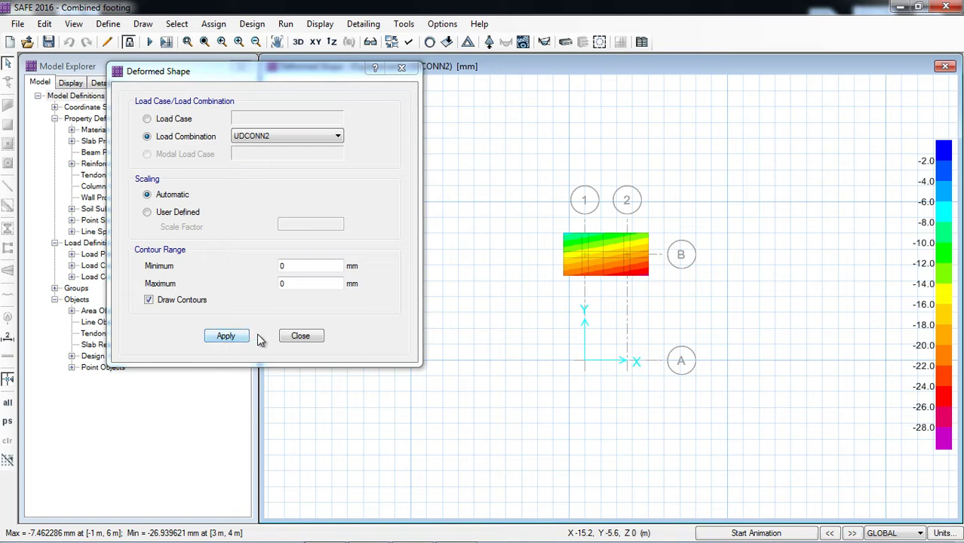
left_click(303, 339)
Step: Display the soil pressure contours of the enlarged footing on the deformed shape for load combination UDCONN2
left_click(320, 25)
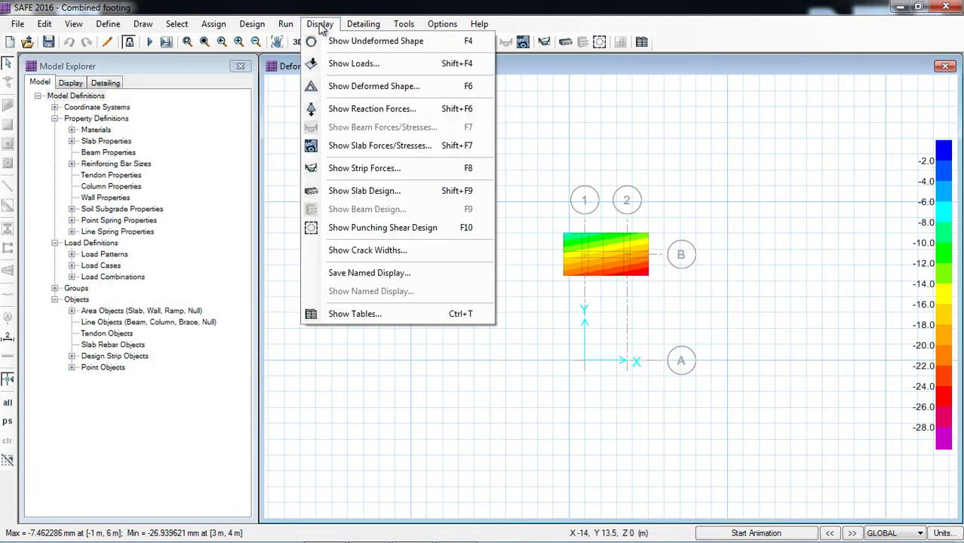
left_click(389, 110)
left_click(452, 443)
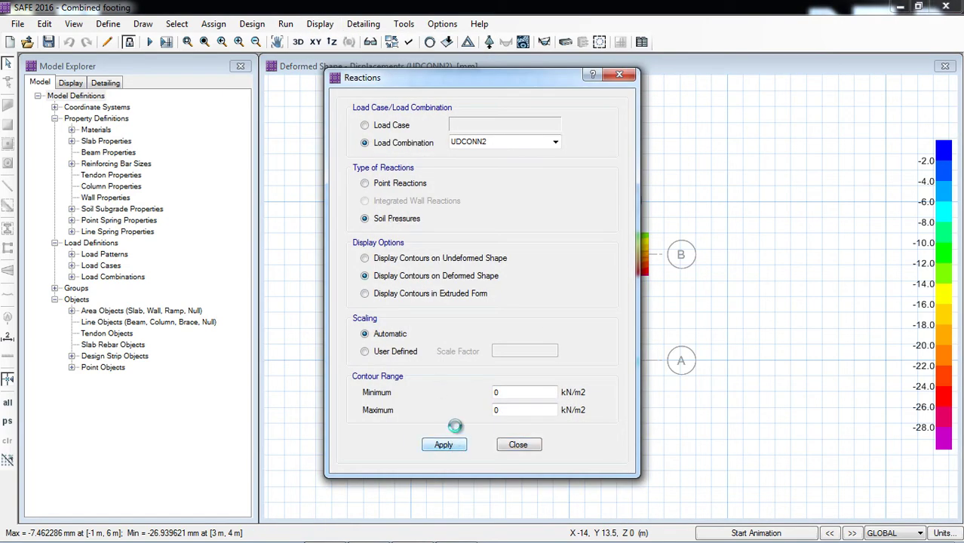
left_click_drag(507, 83, 170, 64)
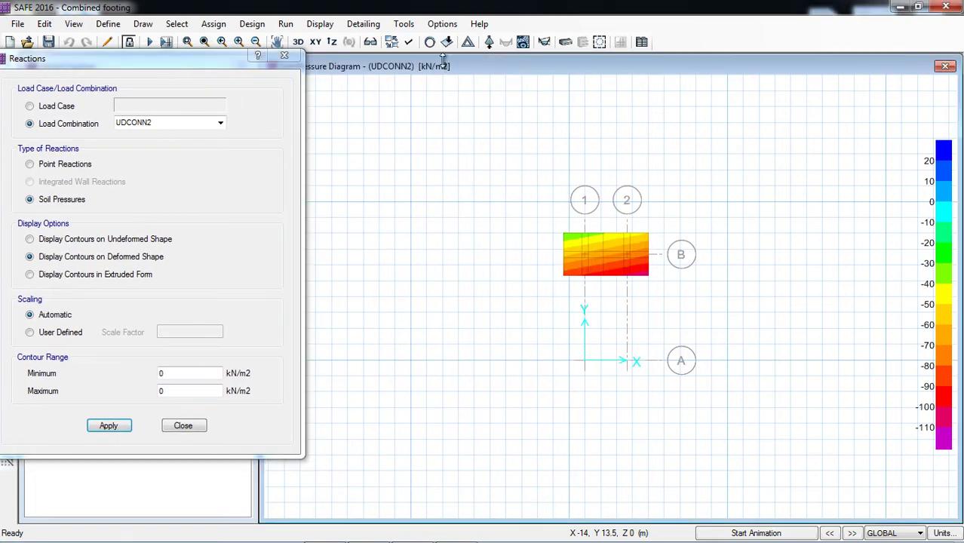
left_click(446, 308)
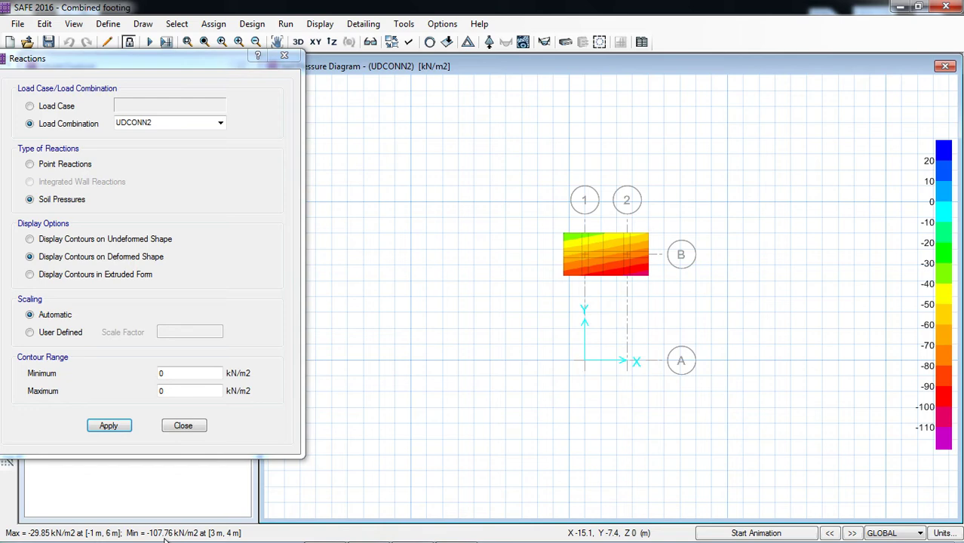
left_click(184, 425)
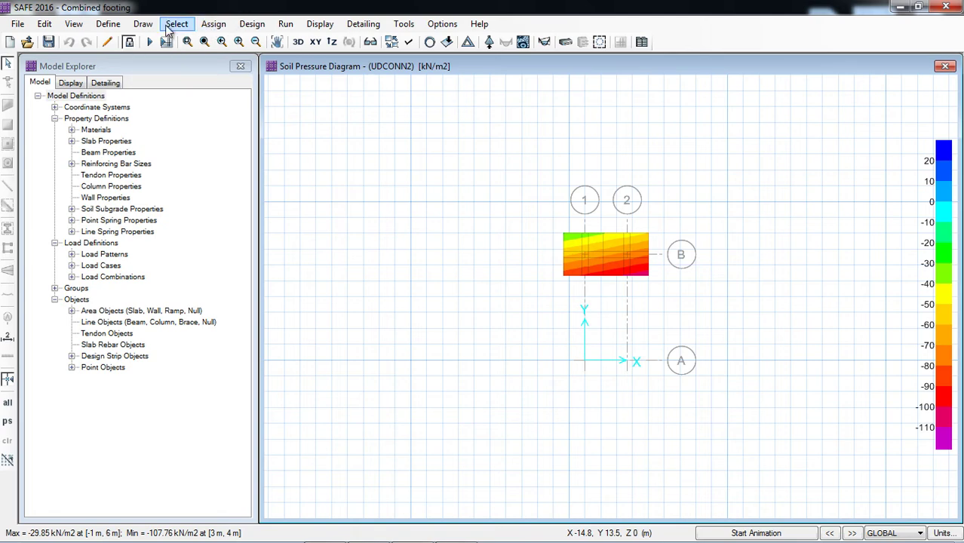
Step: Unlock the model, rename the footing slab property as SLAB 900 mm and update its thickness to match the name
left_click(128, 43)
left_click(526, 329)
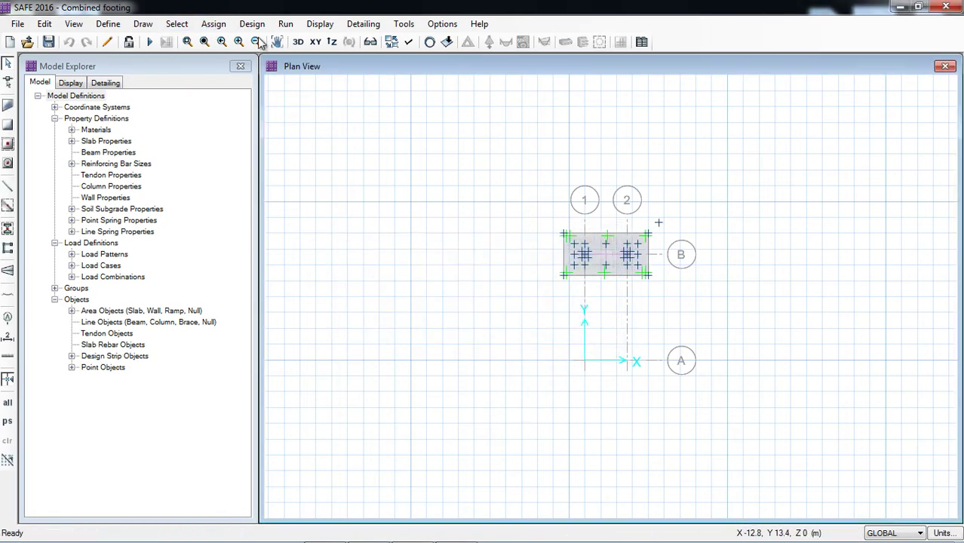
left_click(113, 26)
left_click(140, 60)
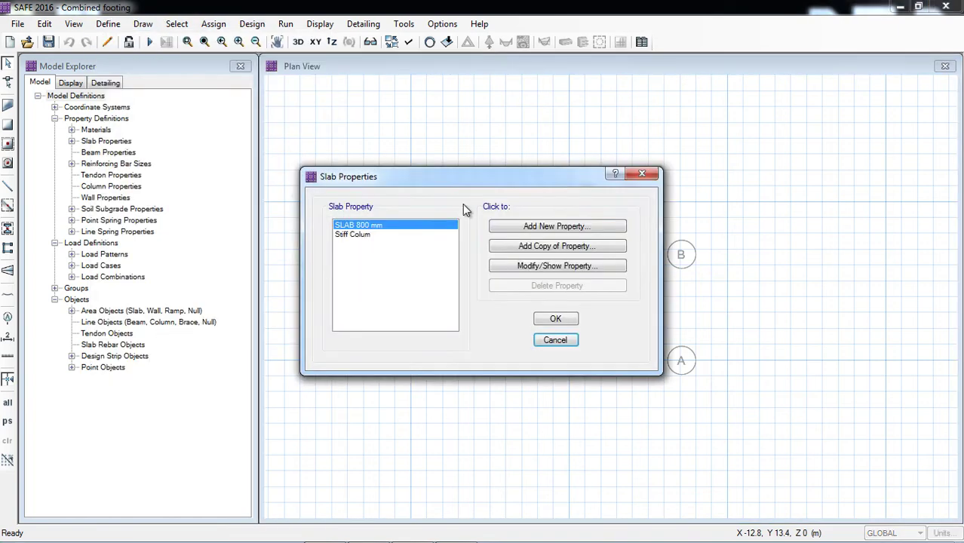
left_click(537, 264)
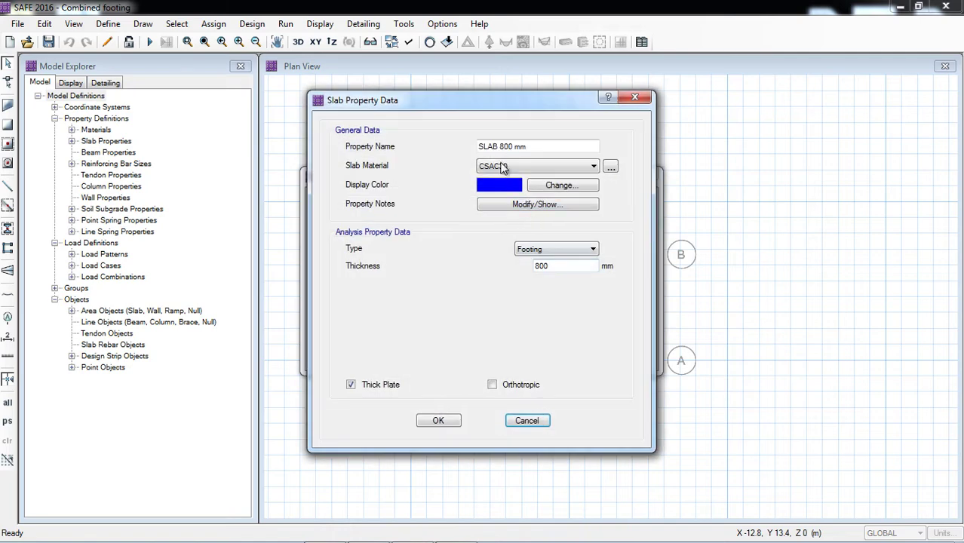
left_click_drag(501, 151, 507, 150)
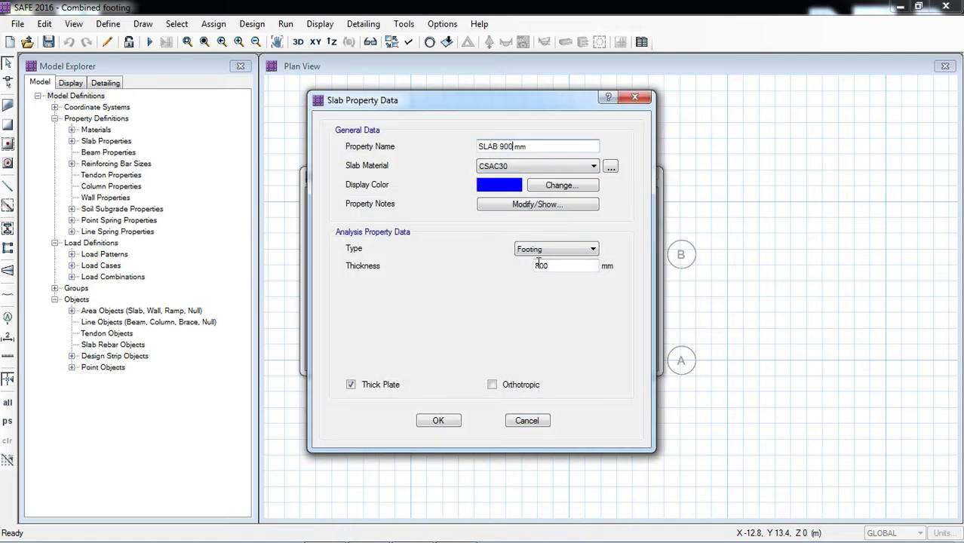
left_click_drag(539, 269, 523, 274)
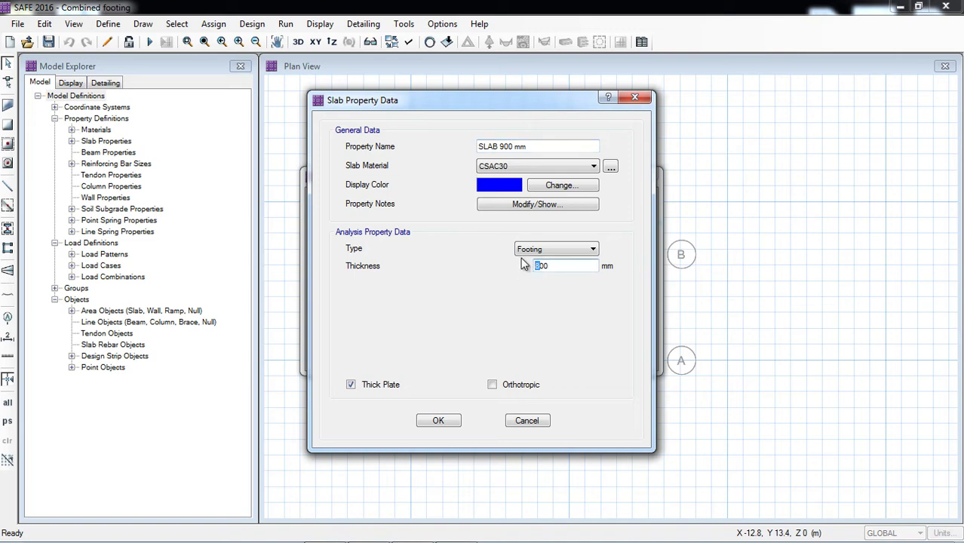
left_click(437, 420)
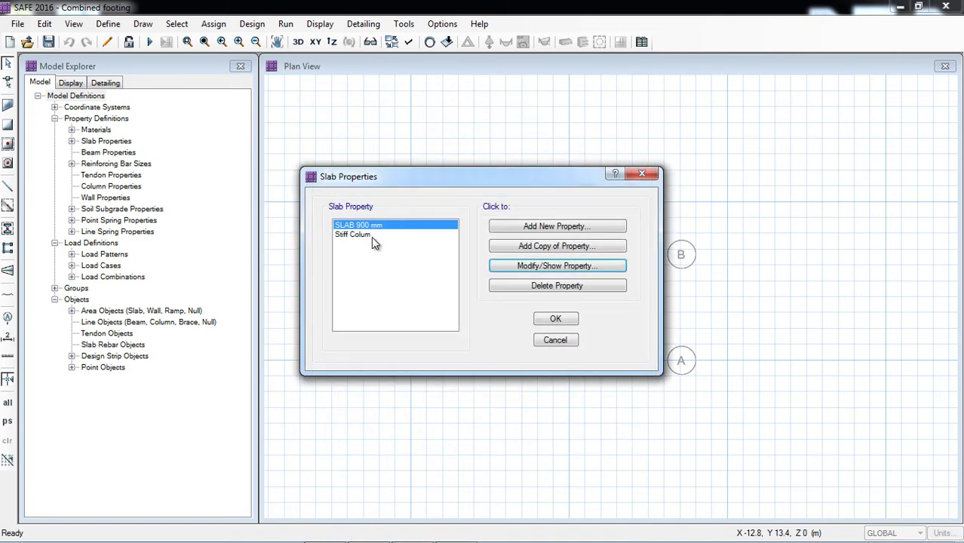
Step: Set the thickness of the Stiff Colum slab property to 900 mm
left_click(371, 234)
left_click(510, 267)
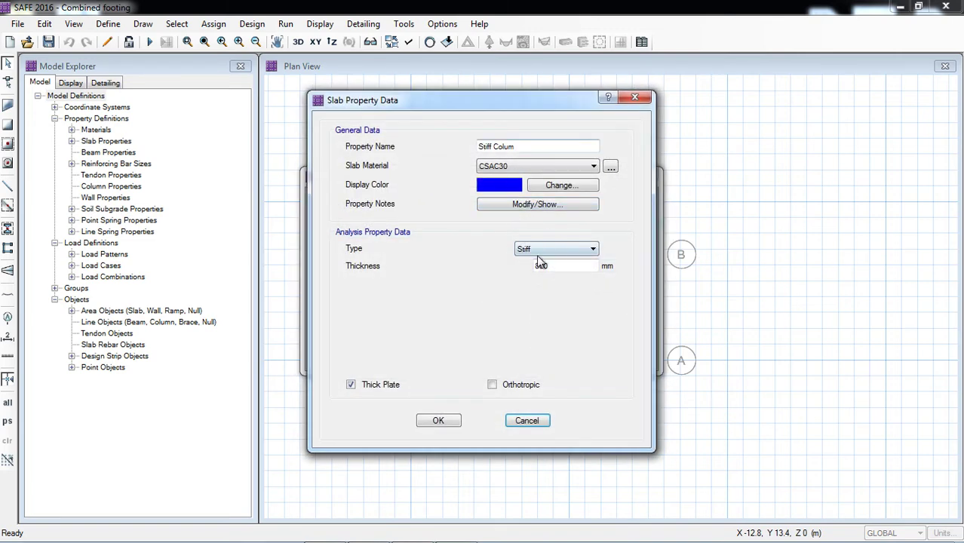
left_click_drag(539, 266, 503, 279)
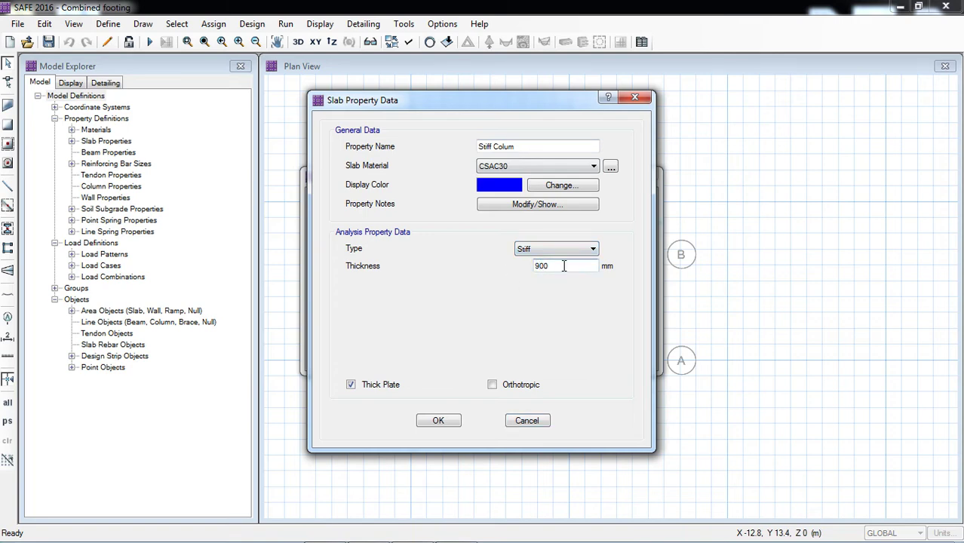
left_click(438, 421)
left_click(540, 319)
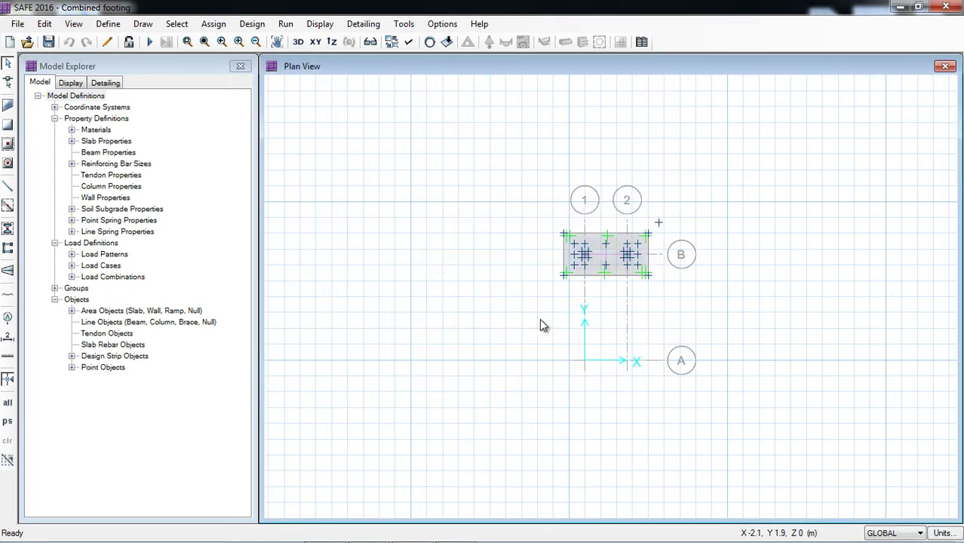
Step: Run the analysis with the 900 mm slab and display the deformed shape contours for load combination UDCONN2
left_click(149, 41)
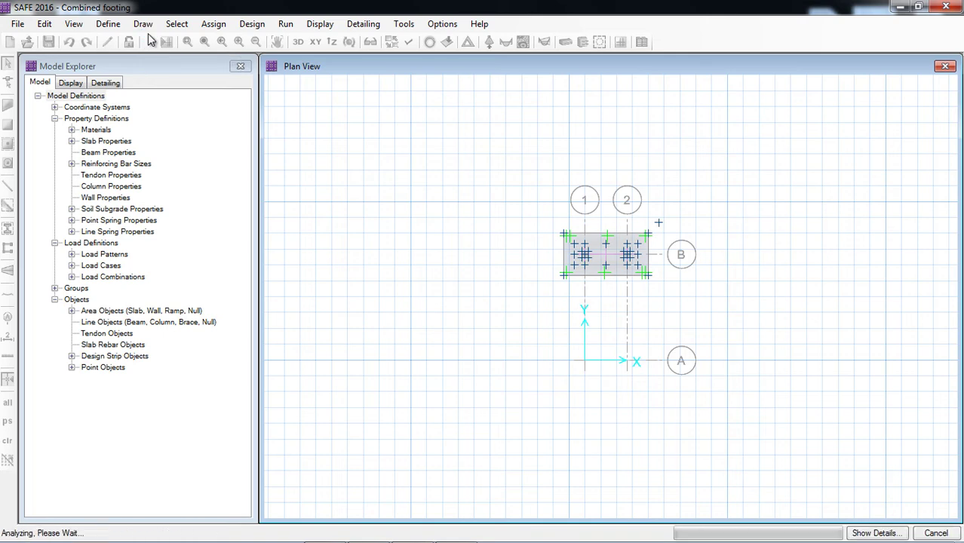
left_click(320, 24)
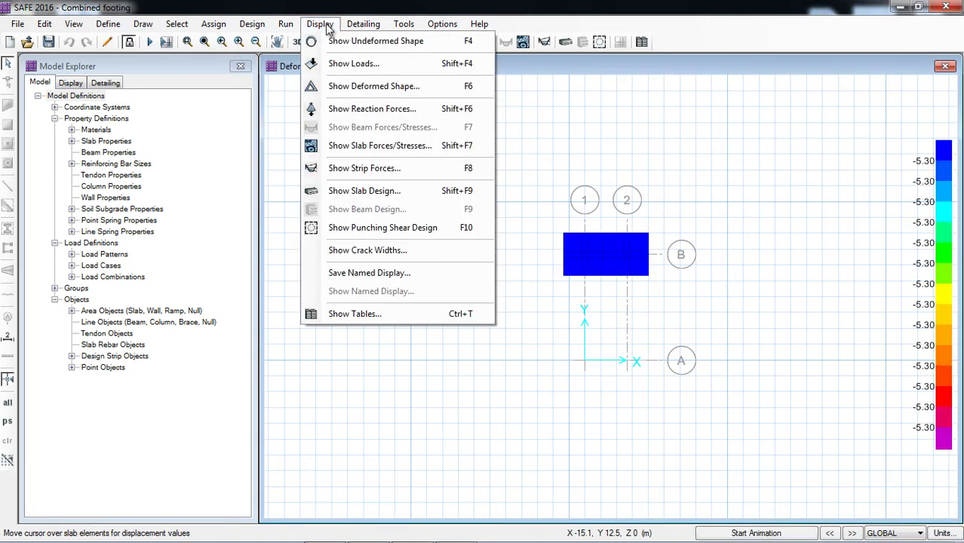
left_click(425, 89)
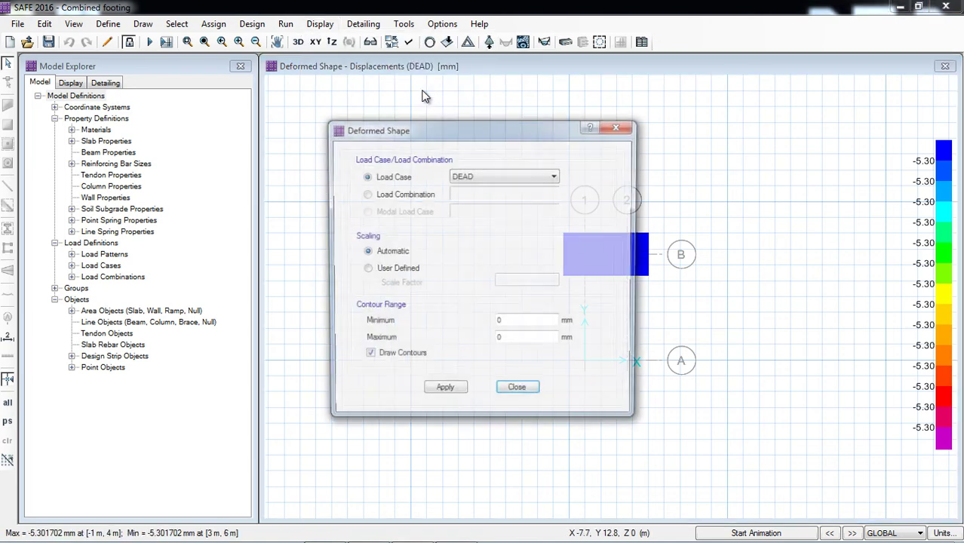
left_click(414, 196)
left_click(460, 195)
left_click(472, 210)
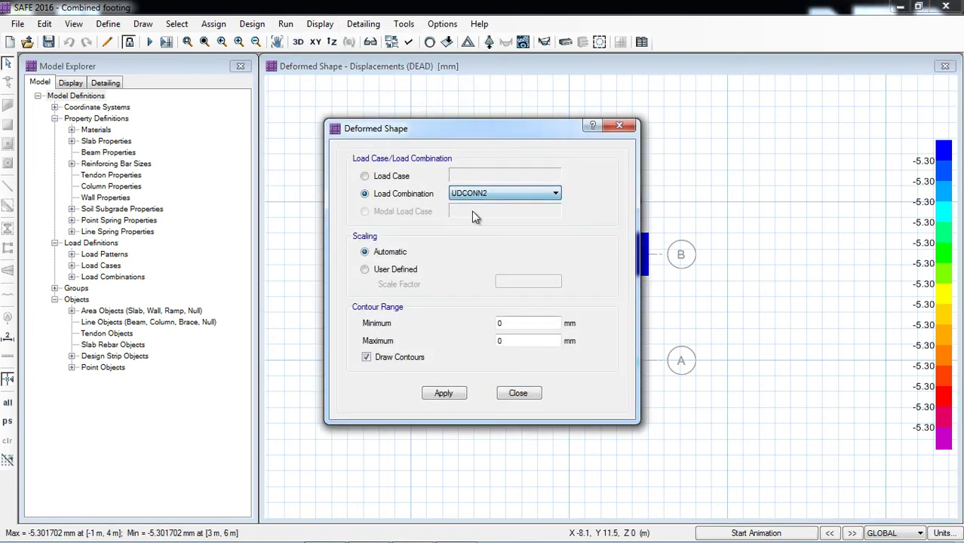
left_click(452, 393)
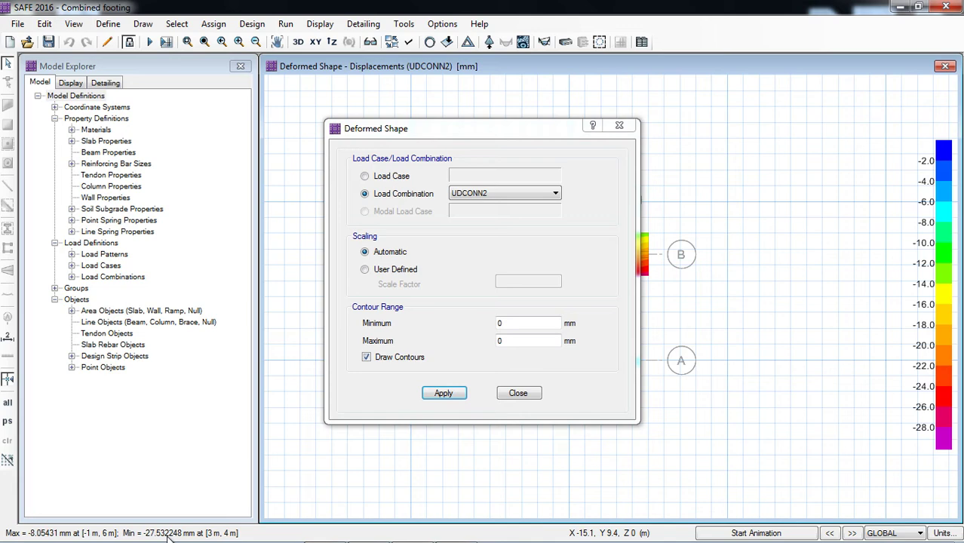
left_click_drag(471, 137, 321, 108)
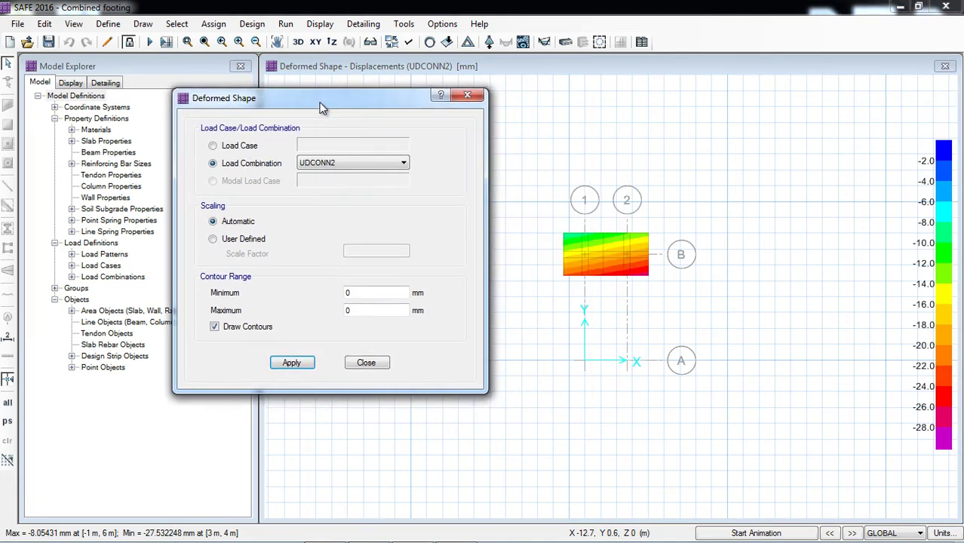
left_click(619, 243)
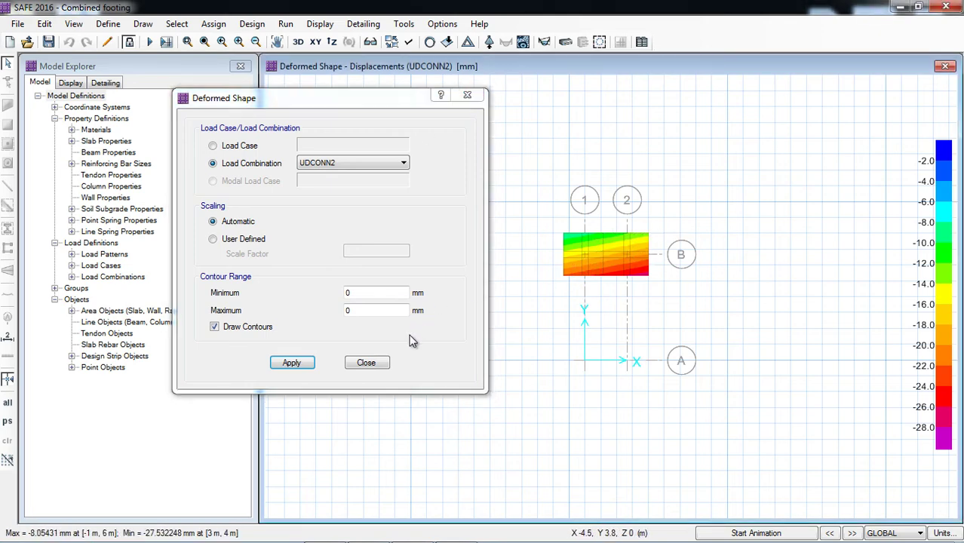
left_click(367, 363)
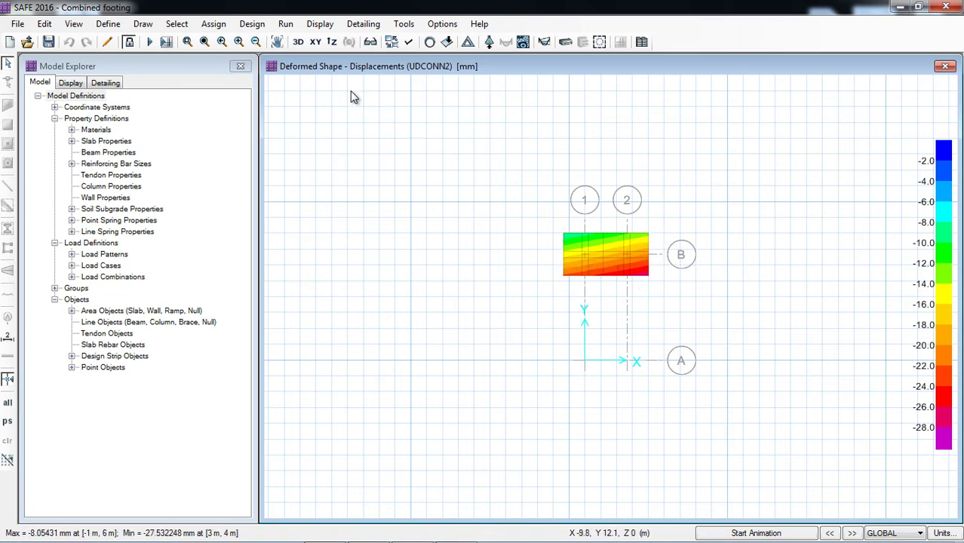
Step: Unlock the model and draw a point offset 1.3 m in X and 1.3 m in Y from grid intersection 2-B
left_click(128, 42)
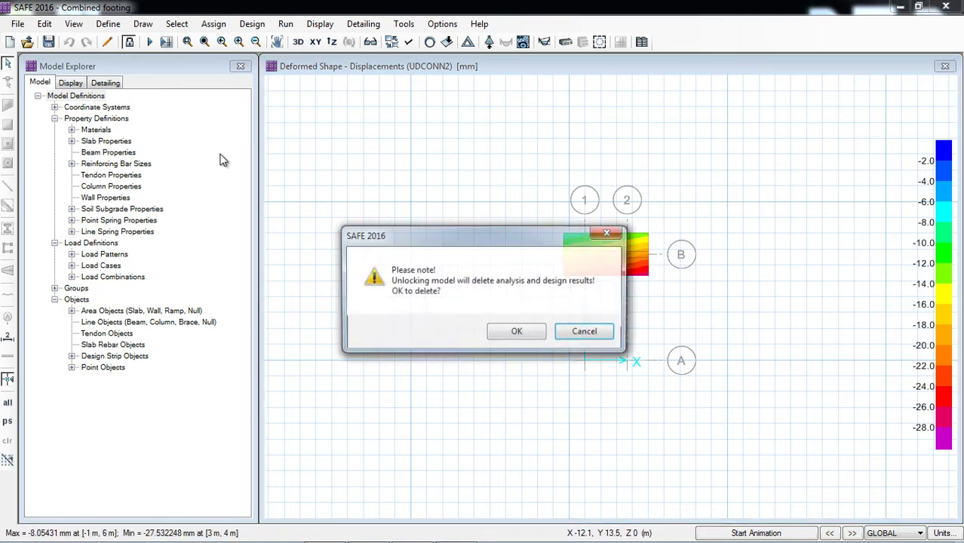
left_click(518, 333)
scroll(613, 217, "up", 2)
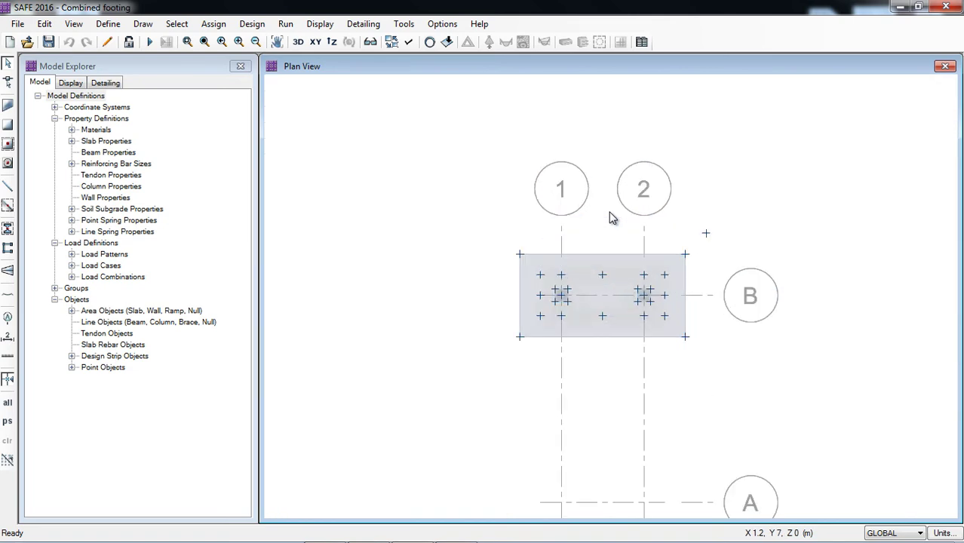
scroll(613, 218, "up", 2)
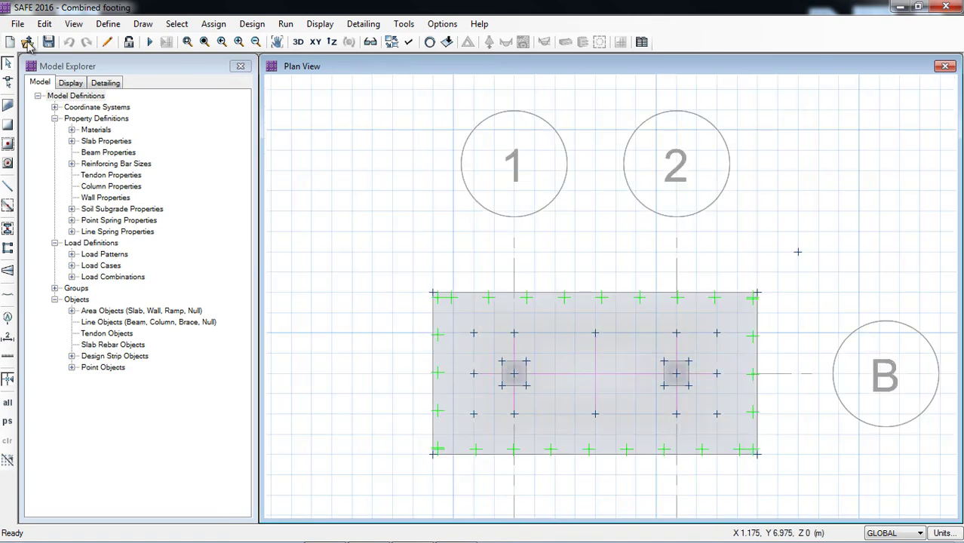
left_click(144, 25)
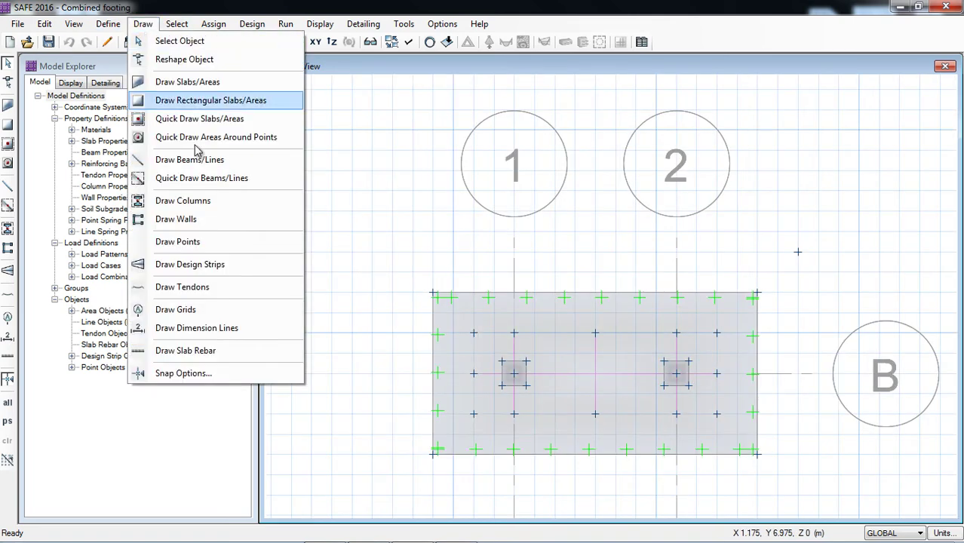
left_click(194, 249)
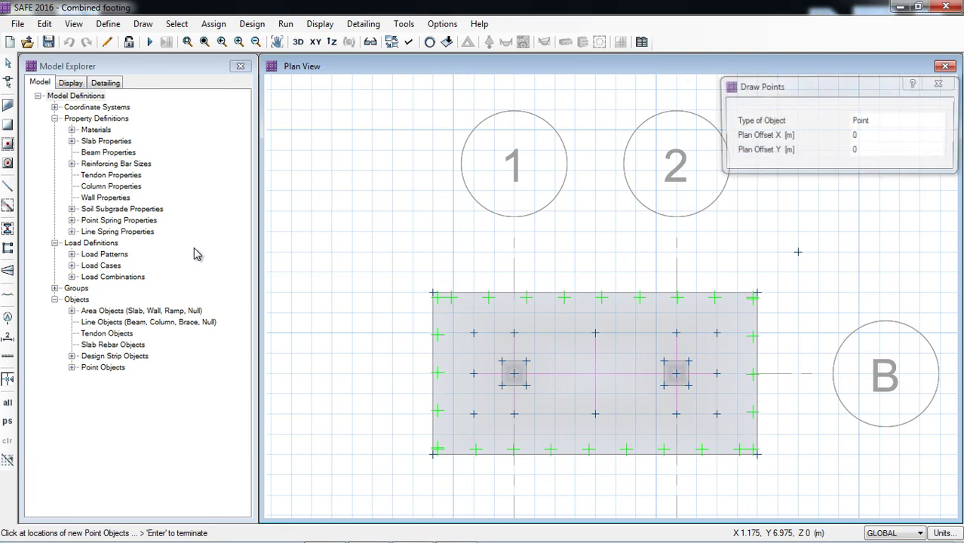
left_click(862, 136)
left_click(862, 136)
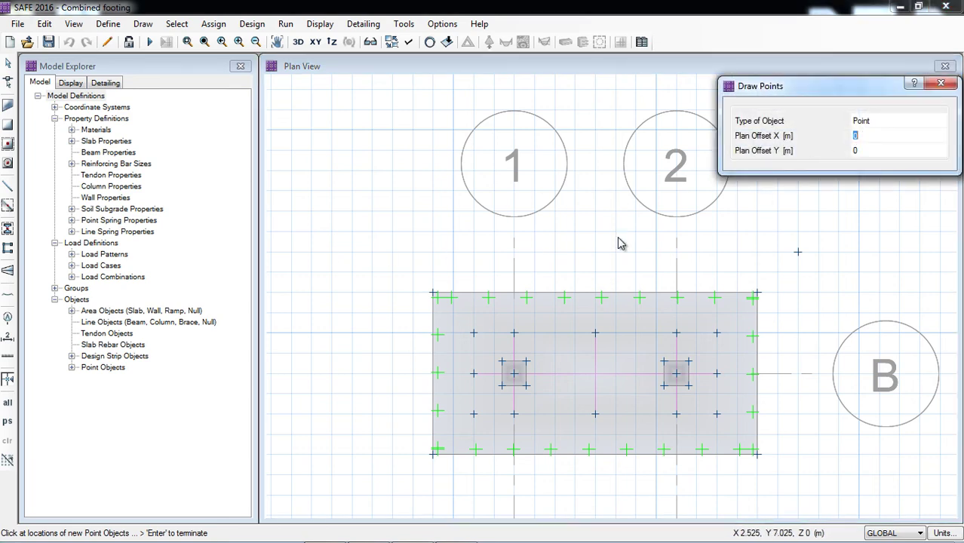
left_click(853, 161)
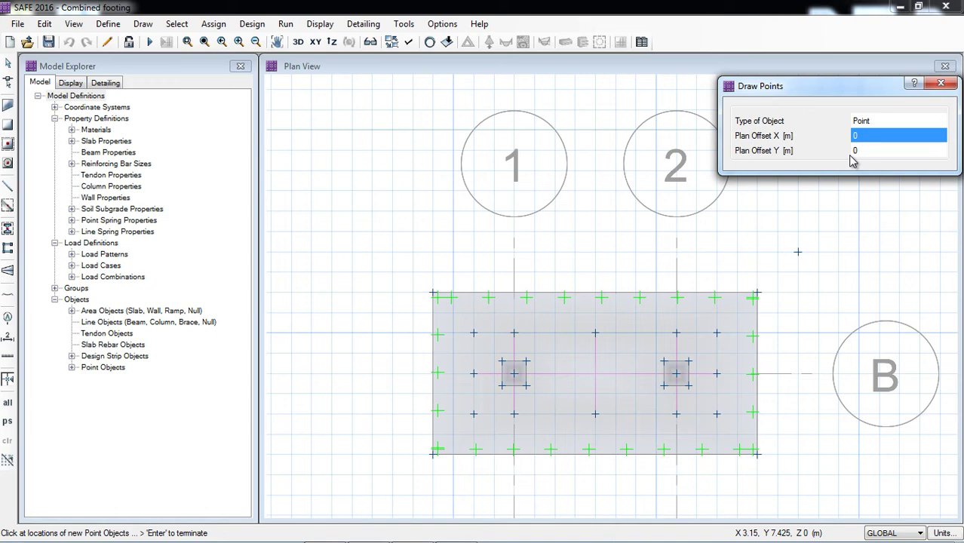
type("1.3")
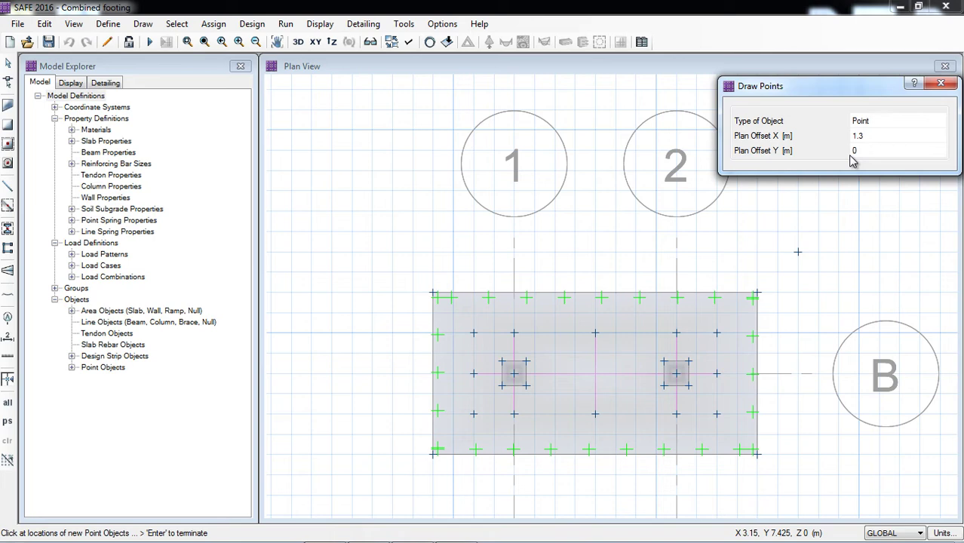
left_click(851, 155)
type("1.3")
key("Return")
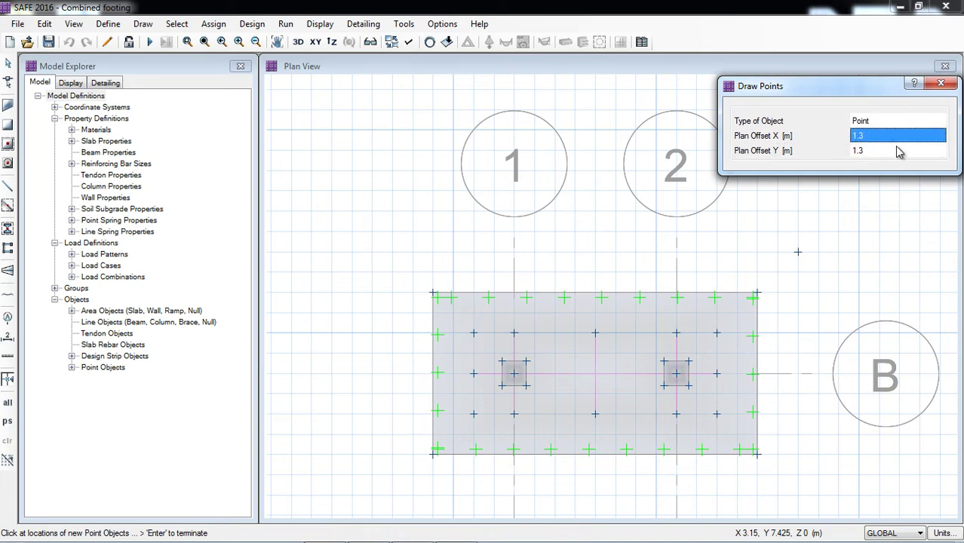
left_click(680, 381)
Step: Draw a point offset 1.3 m in X and -1.3 m in Y from grid intersection 2-B
left_click(858, 154)
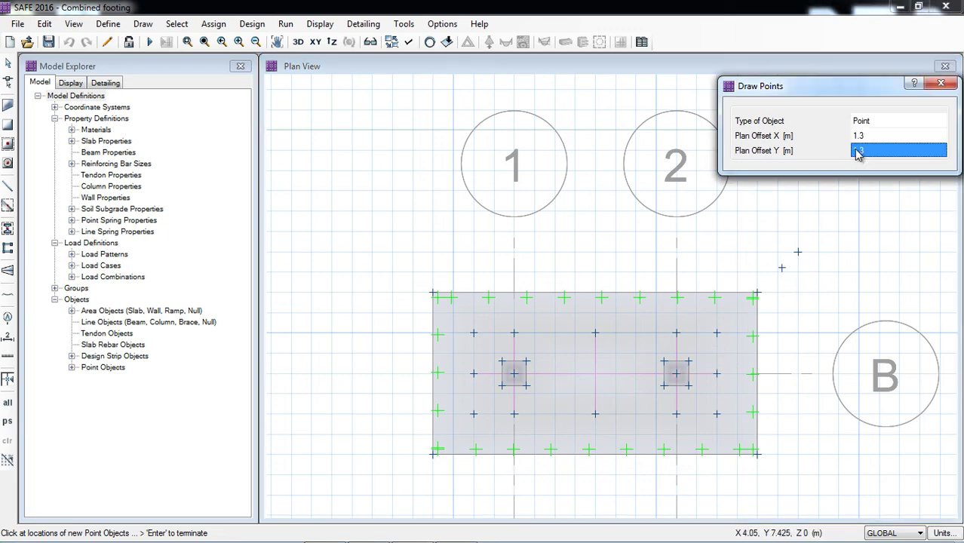
left_click(855, 151)
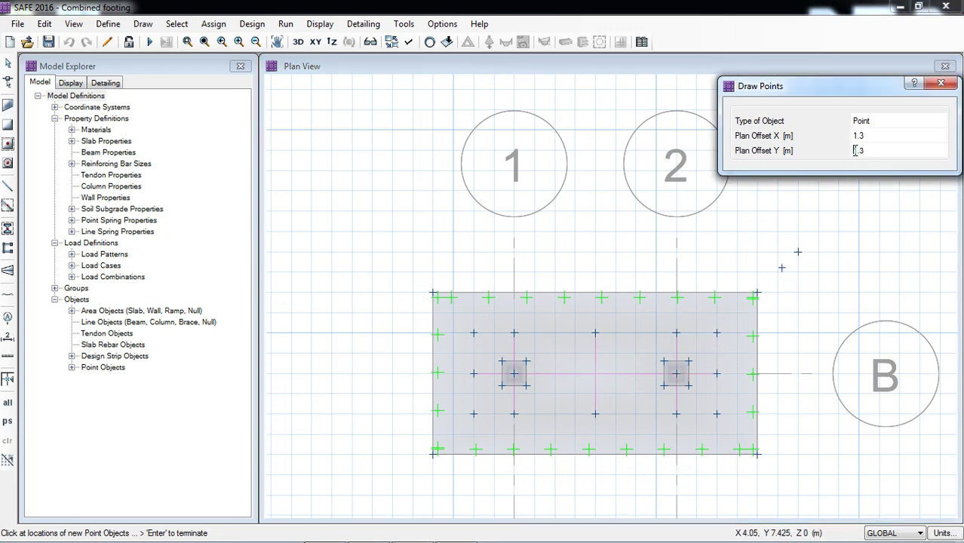
type("-")
left_click(677, 374)
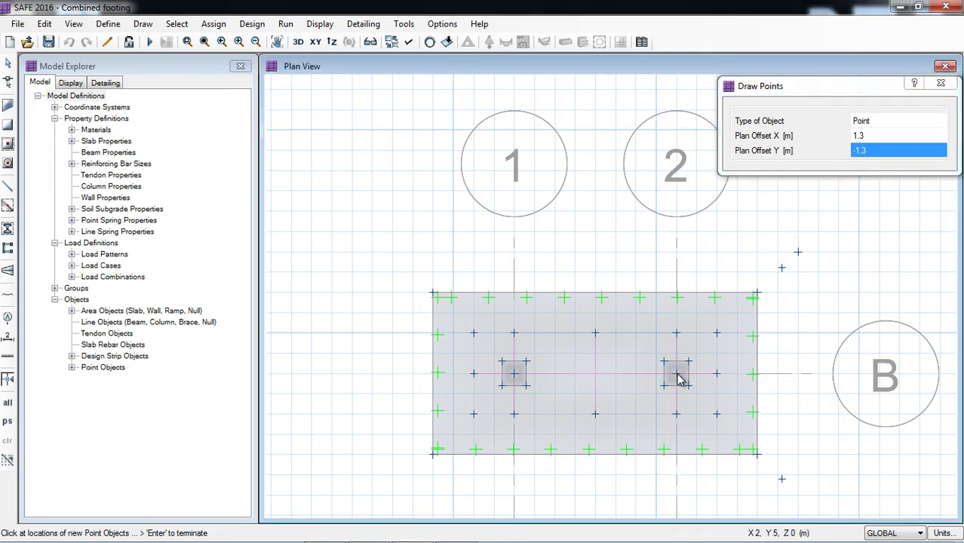
Step: Draw two points from grid intersection 1-B, both offset -1.3 m in X, with Y offsets of -1.3 m and 1.3 m
left_click(855, 136)
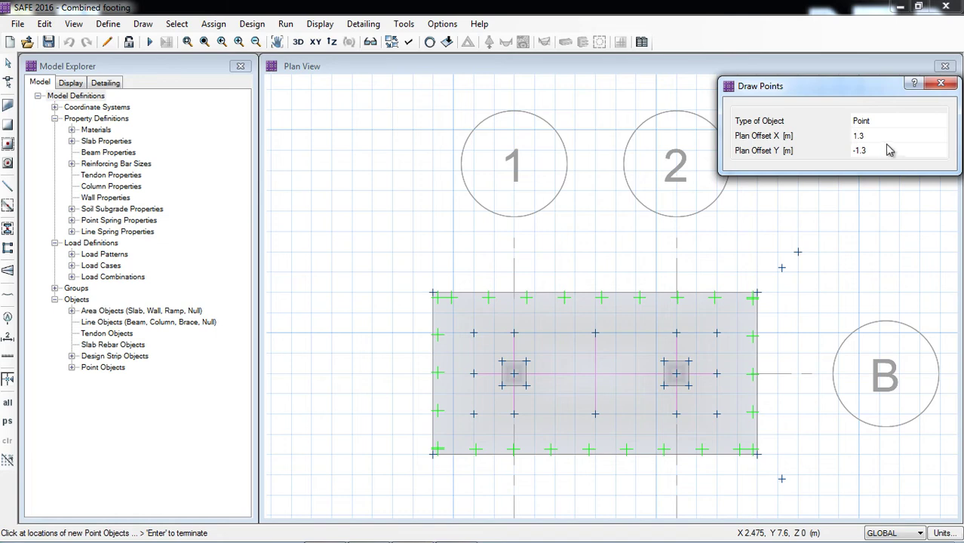
type("-")
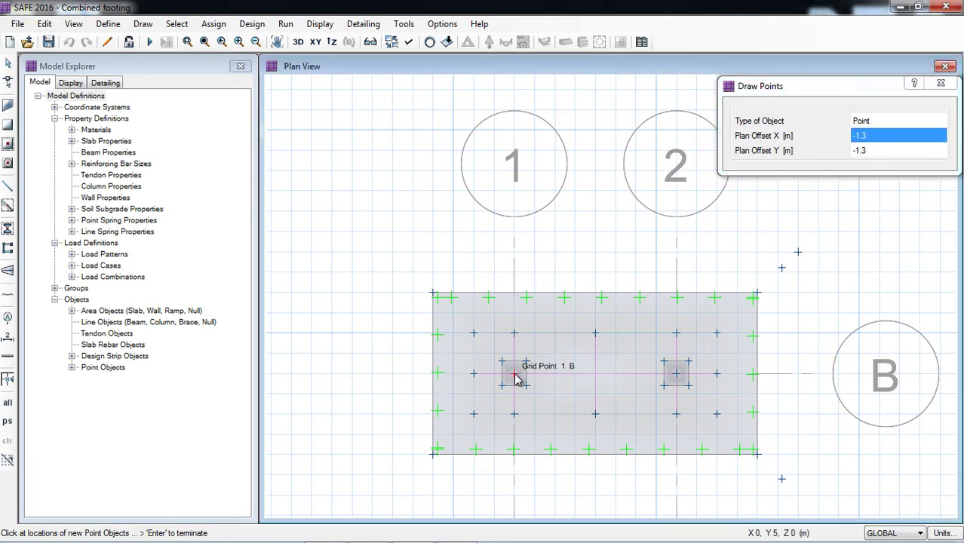
left_click(517, 380)
left_click(862, 152)
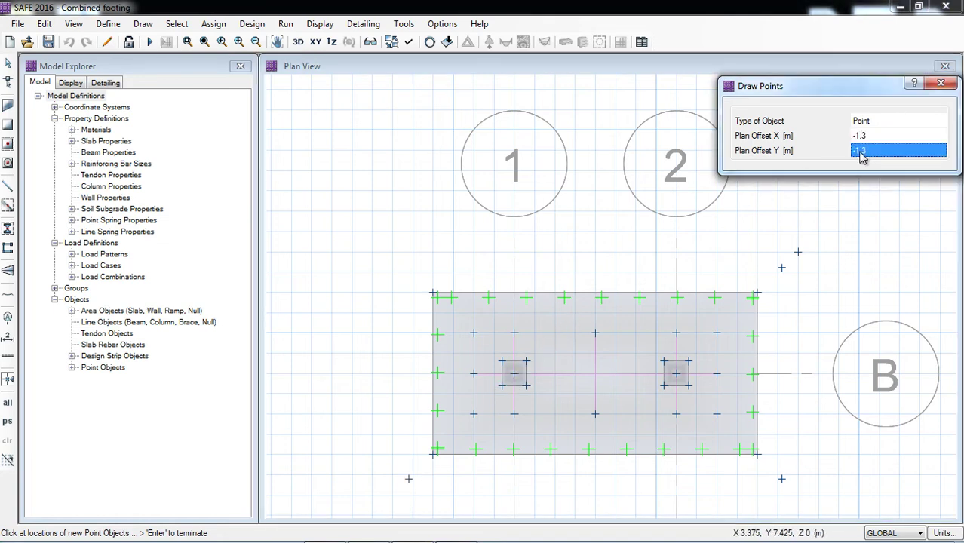
left_click(859, 153)
key("BackSpace")
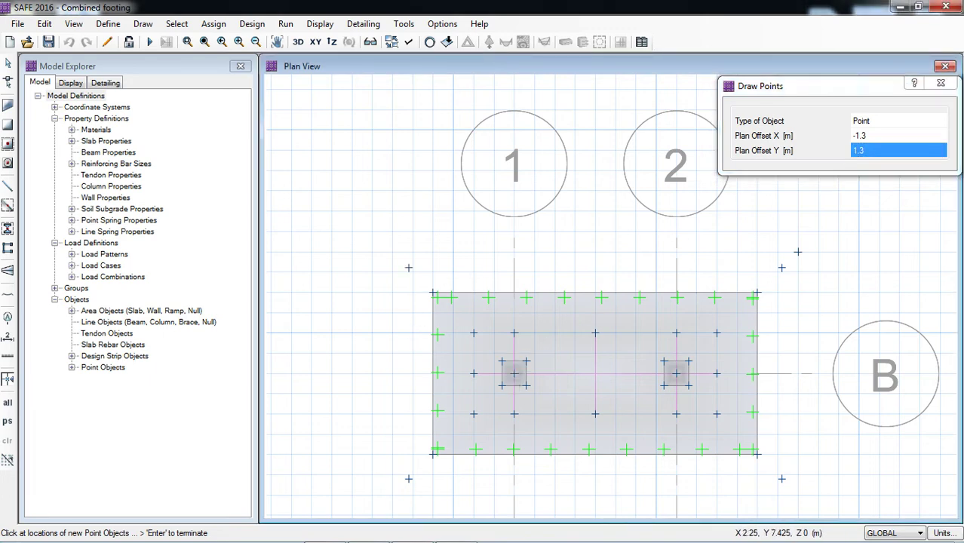
left_click(941, 83)
left_click(8, 65)
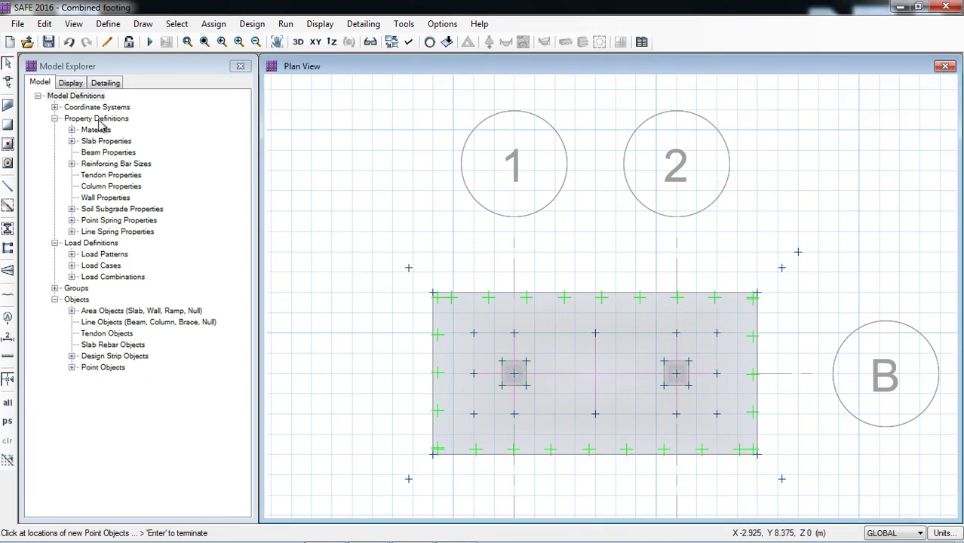
Step: Reshape the footing slab by moving its four corners outward onto the newly drawn 1.3 m offset points
left_click(10, 84)
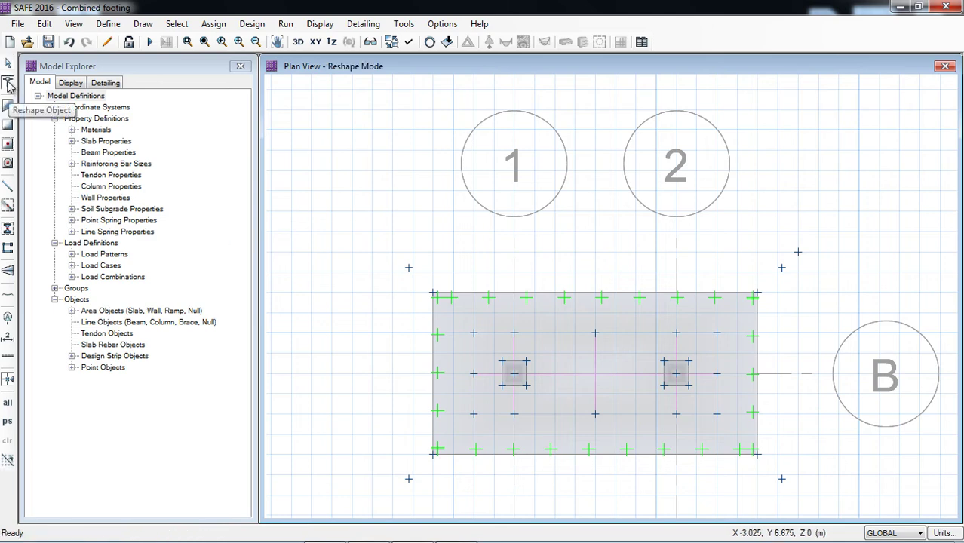
left_click(487, 326)
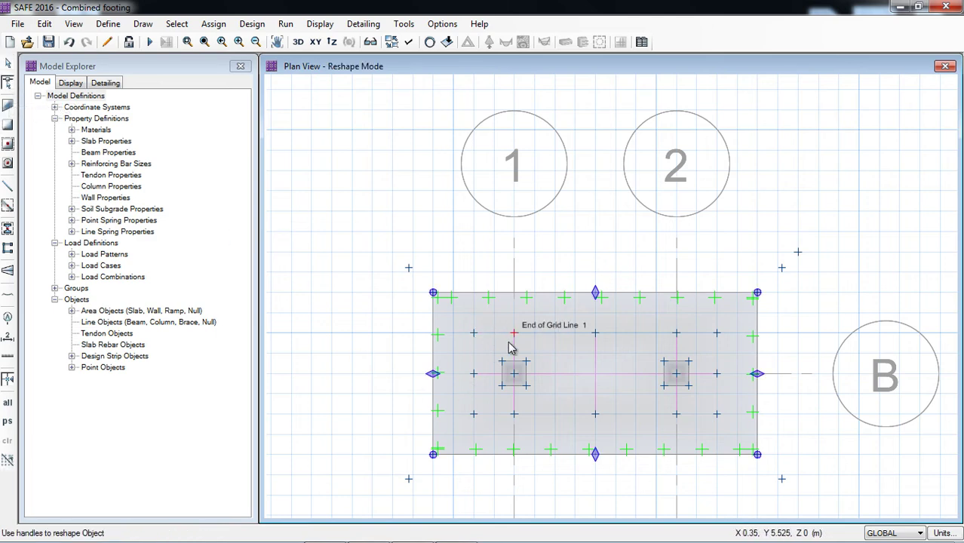
left_click_drag(434, 293, 409, 268)
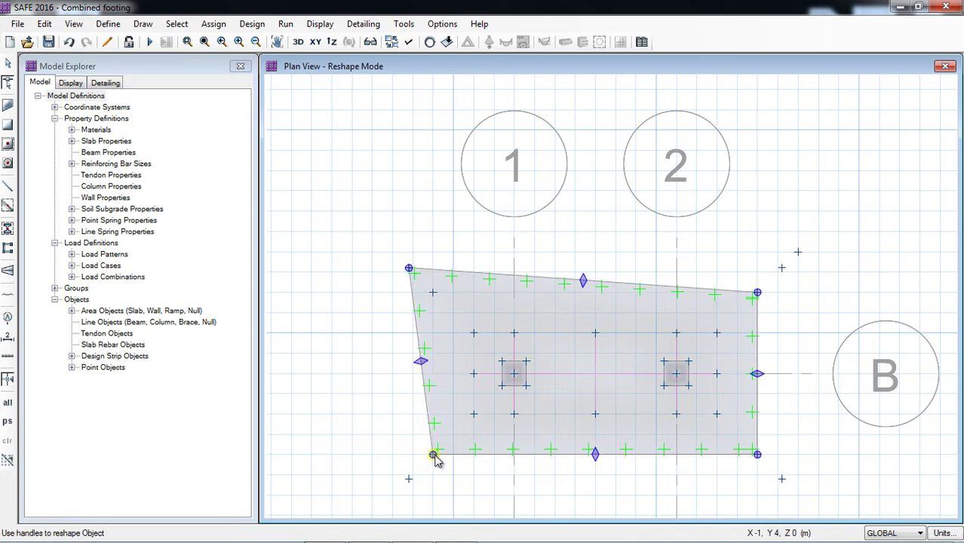
left_click_drag(434, 455, 409, 479)
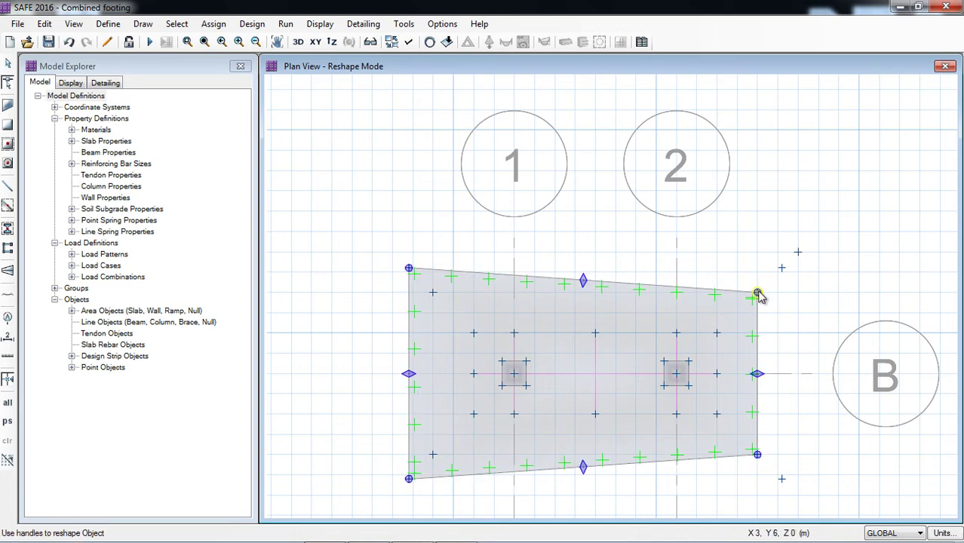
left_click_drag(758, 292, 782, 267)
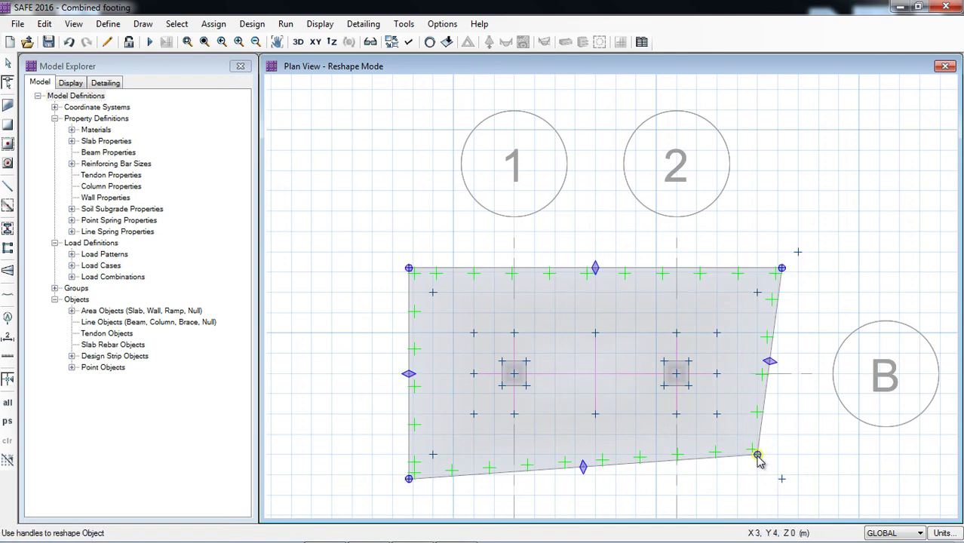
left_click_drag(758, 456, 783, 478)
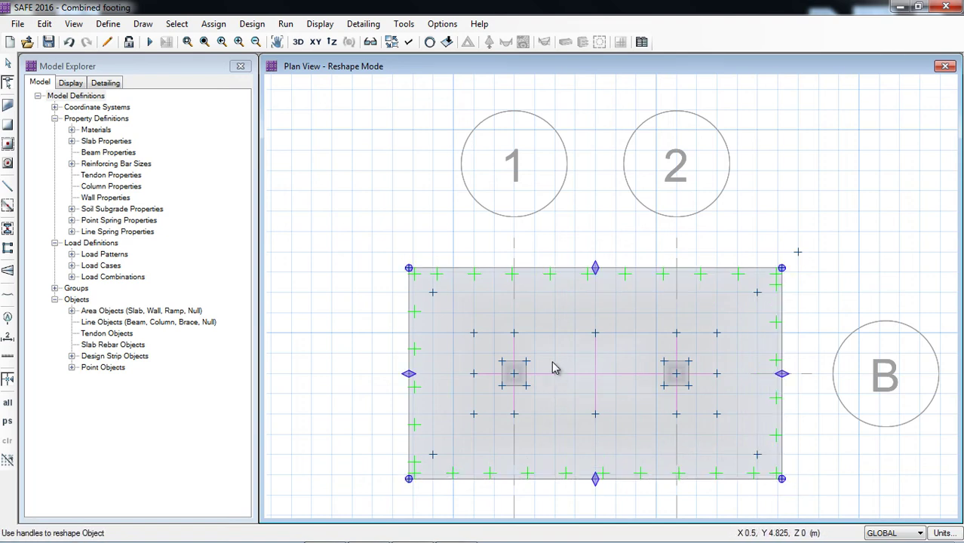
key("Escape")
left_click(490, 371)
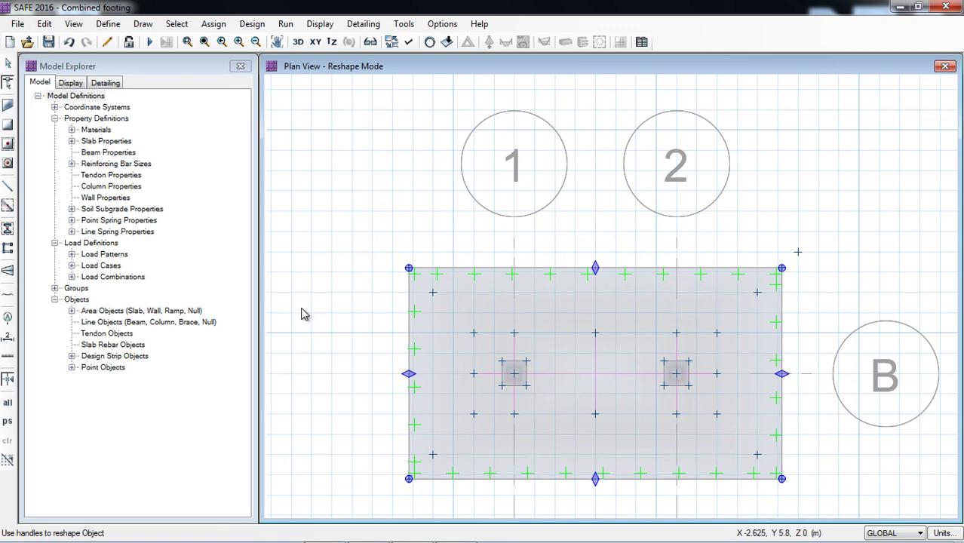
Step: Reshape the design strip along grid B by extending both ends to the enlarged slab's edges
key("Escape")
left_click(7, 85)
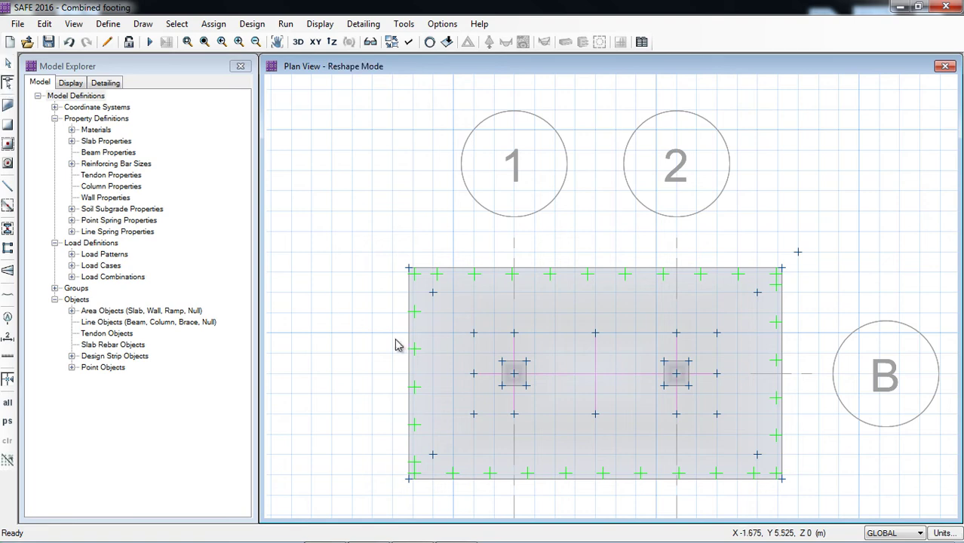
left_click(548, 379)
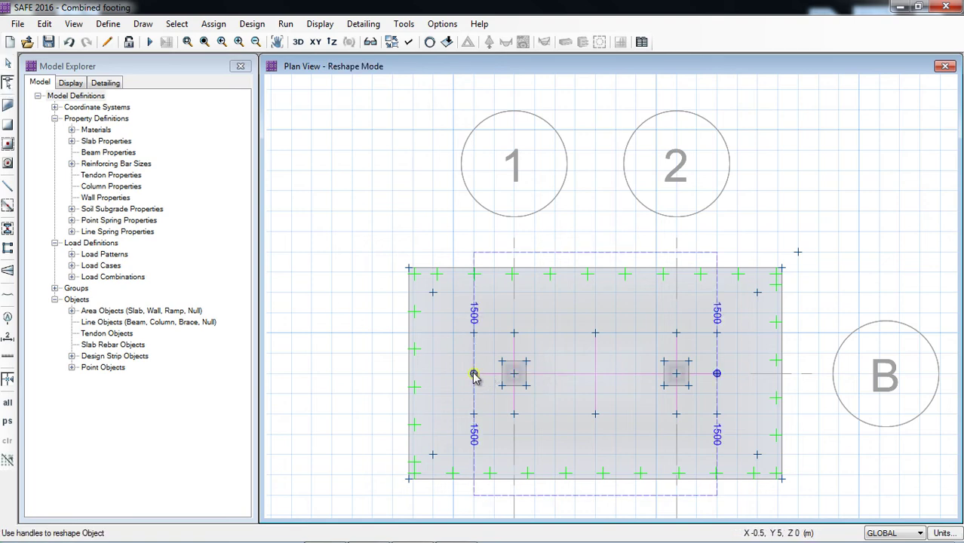
left_click_drag(473, 376, 408, 374)
left_click_drag(717, 374, 782, 374)
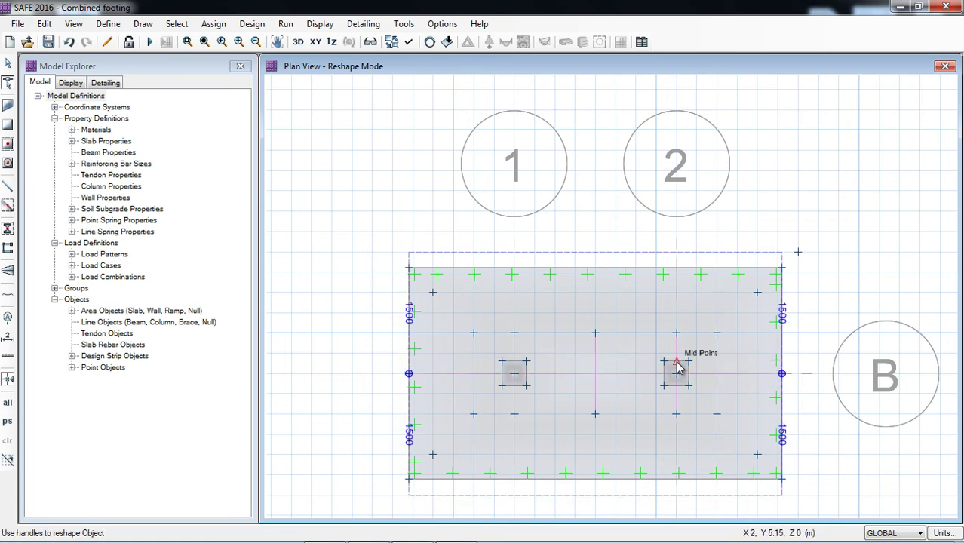
Step: Reshape the design strips along grids 2 and 1 by extending both ends of each to the slab's edges in Y
left_click(676, 408)
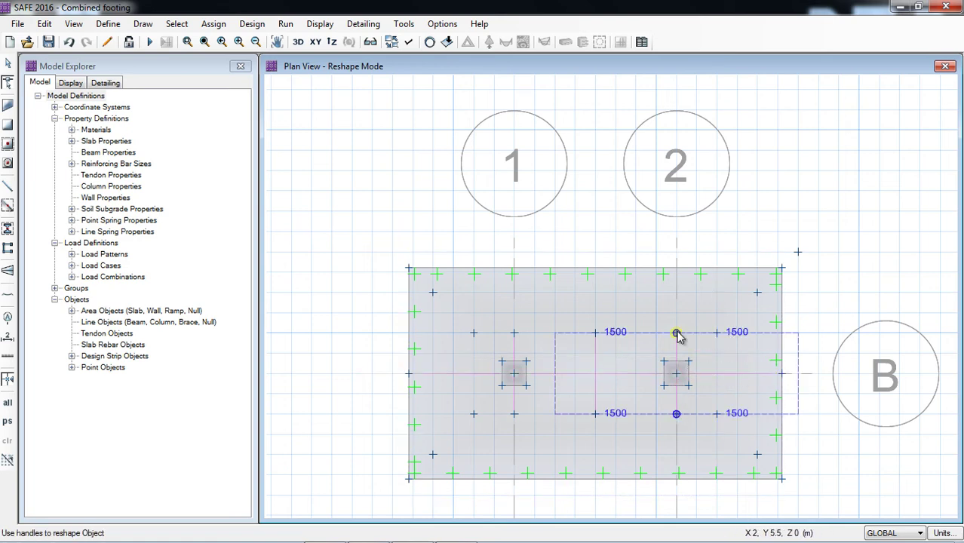
left_click_drag(678, 337, 676, 266)
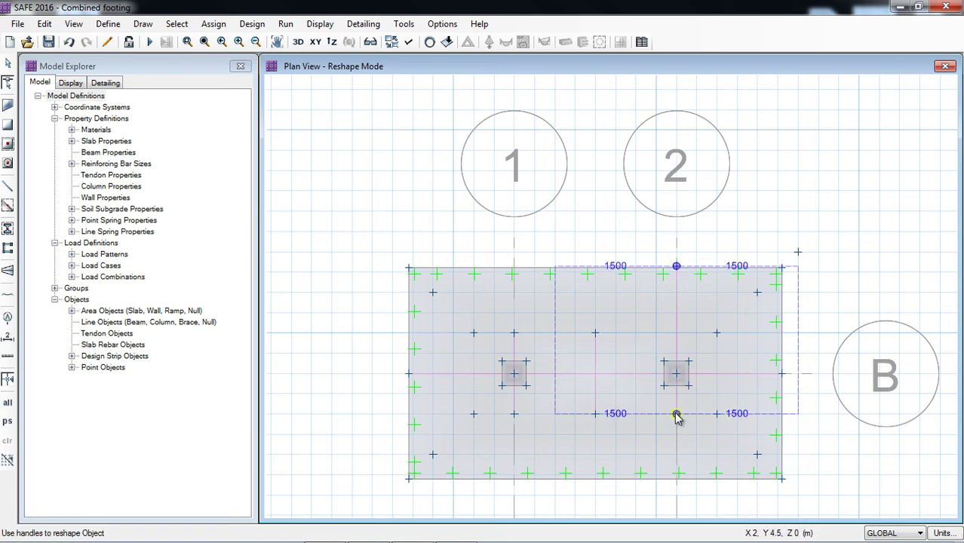
left_click_drag(677, 414, 676, 478)
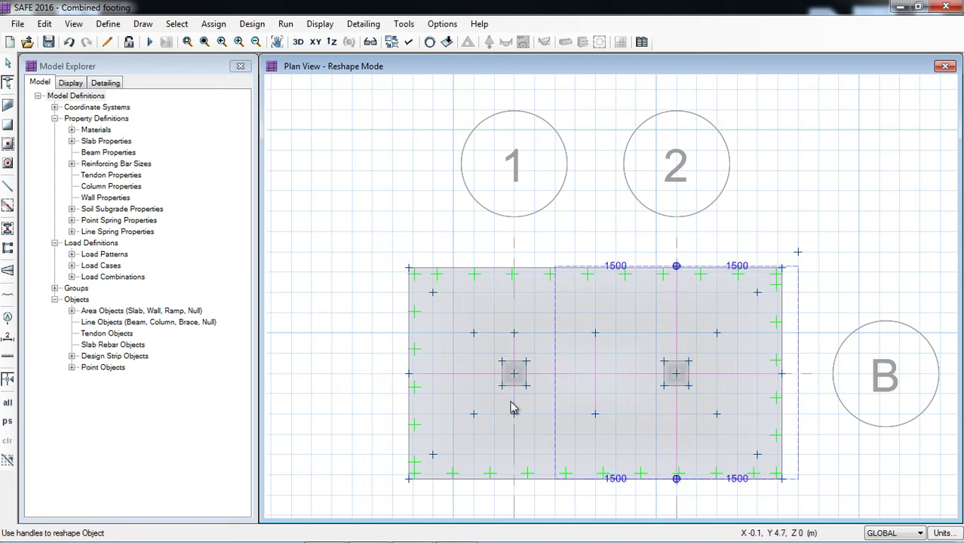
left_click(517, 370)
left_click_drag(513, 337, 514, 269)
left_click_drag(513, 413, 514, 478)
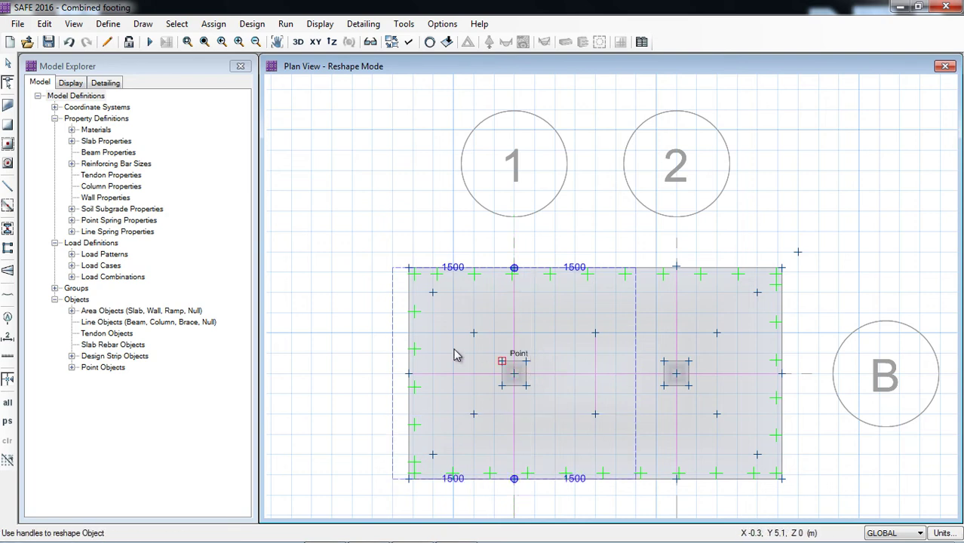
left_click(9, 65)
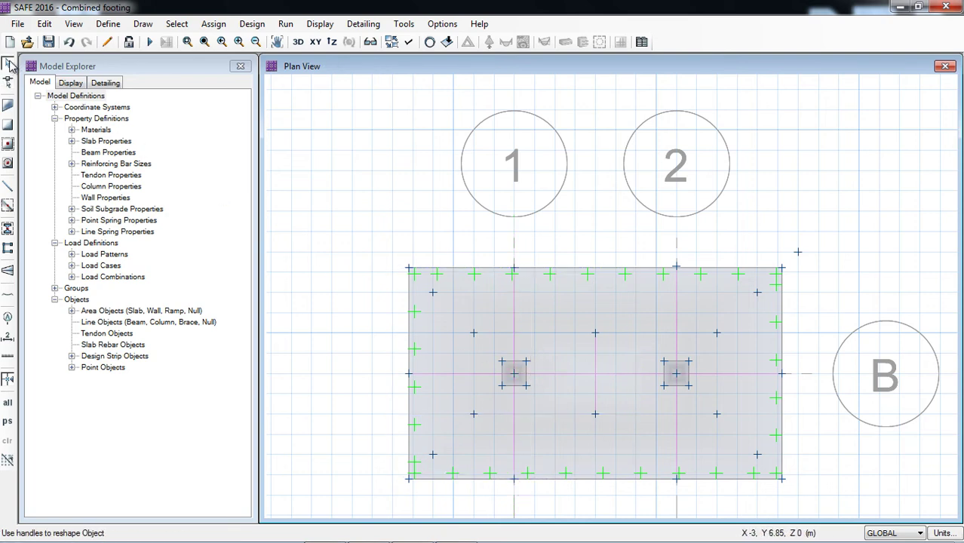
Step: Run the analysis and display the deformed shape with contours for load combination UDCONN2
left_click(151, 43)
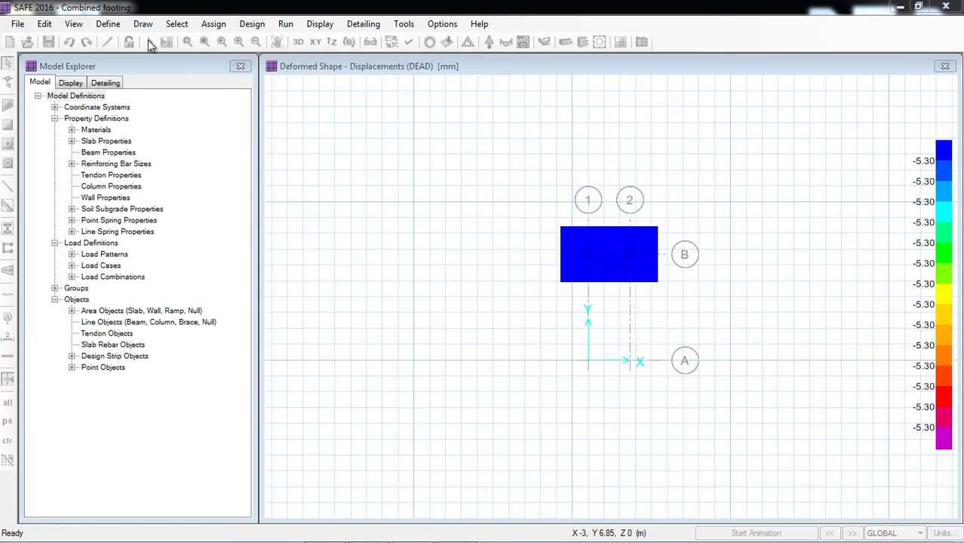
left_click(323, 26)
left_click(374, 86)
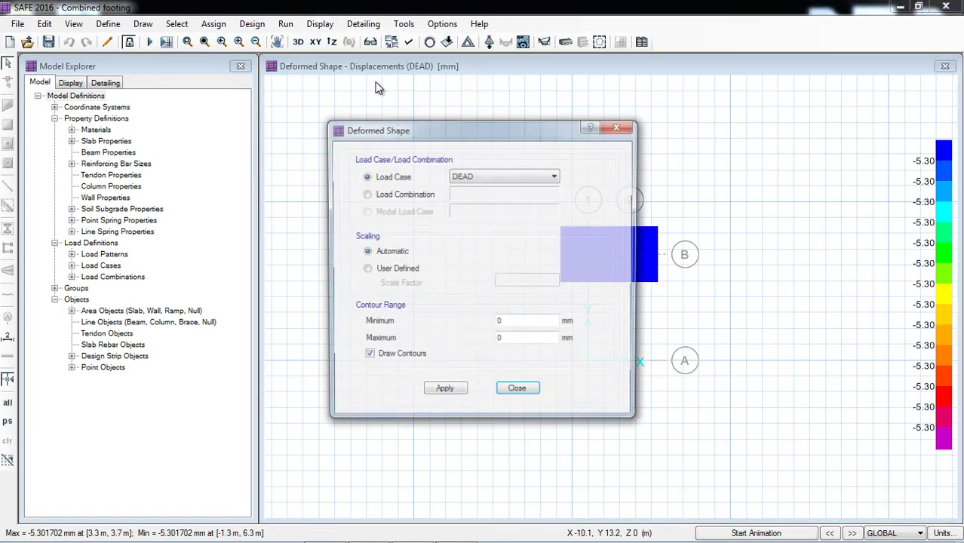
left_click(417, 195)
left_click(462, 195)
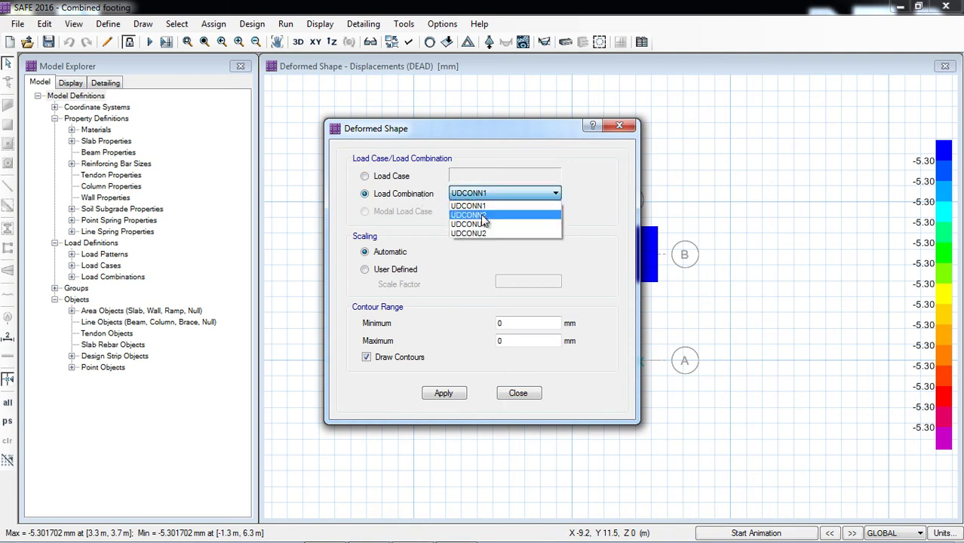
left_click(468, 218)
left_click(439, 394)
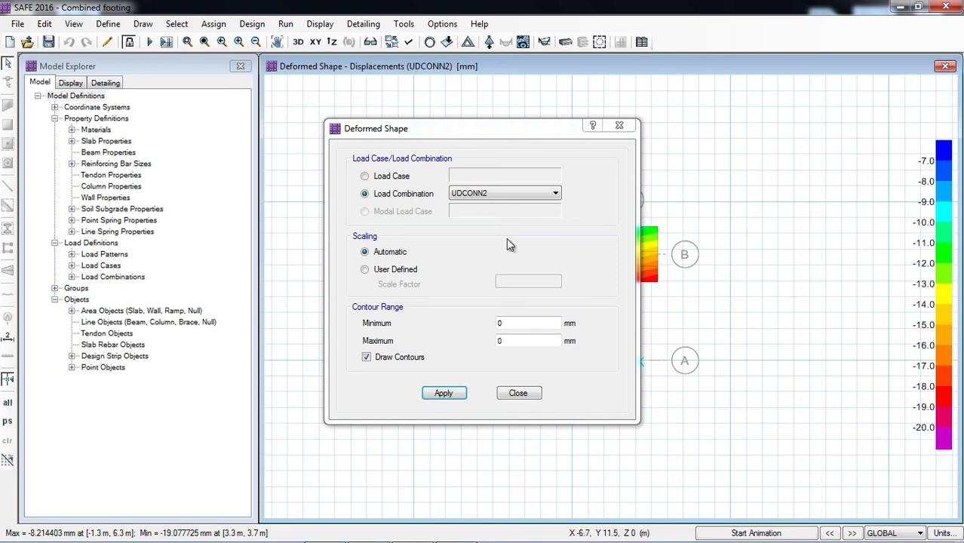
left_click(521, 393)
Step: Display the soil pressure contours for load combination UDCONN2, followed by the punching shear design
left_click(320, 23)
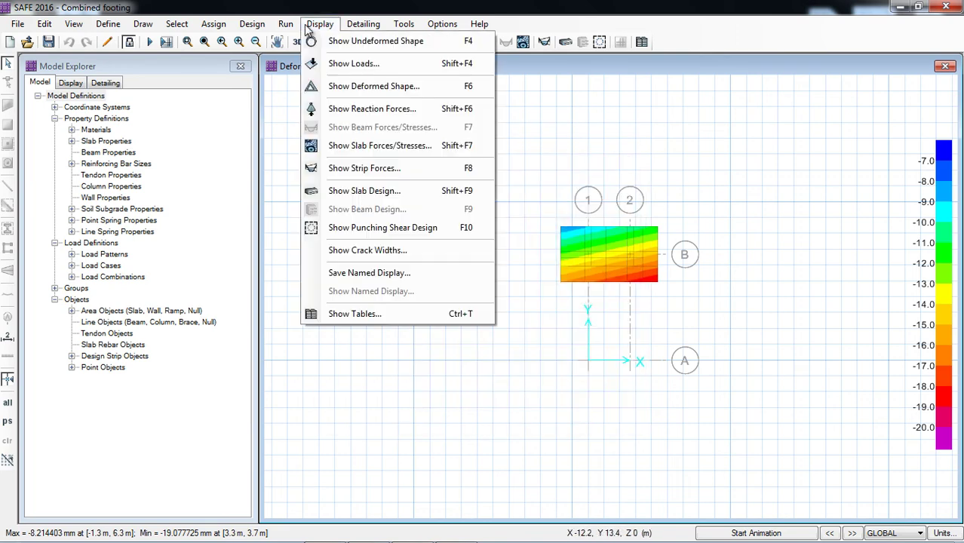
left_click(379, 112)
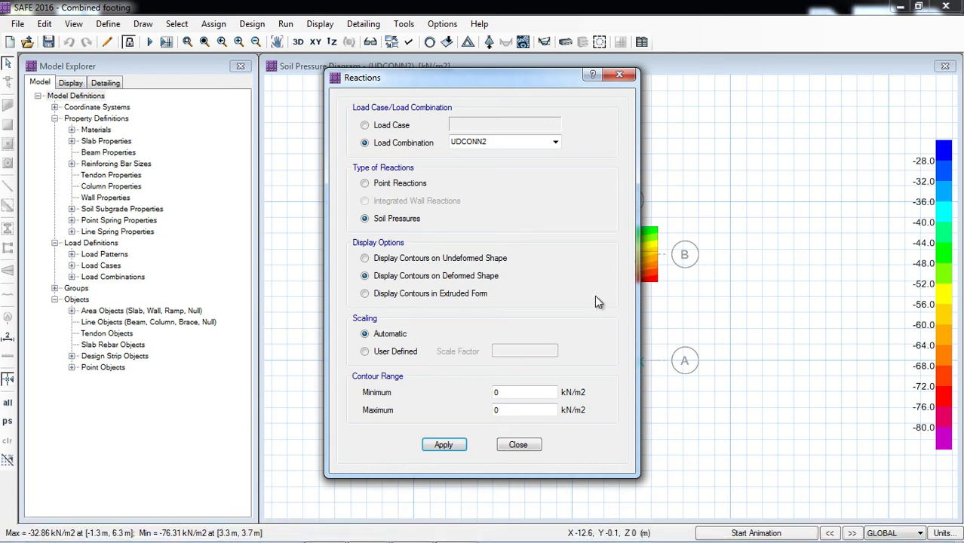
left_click(519, 445)
left_click(320, 23)
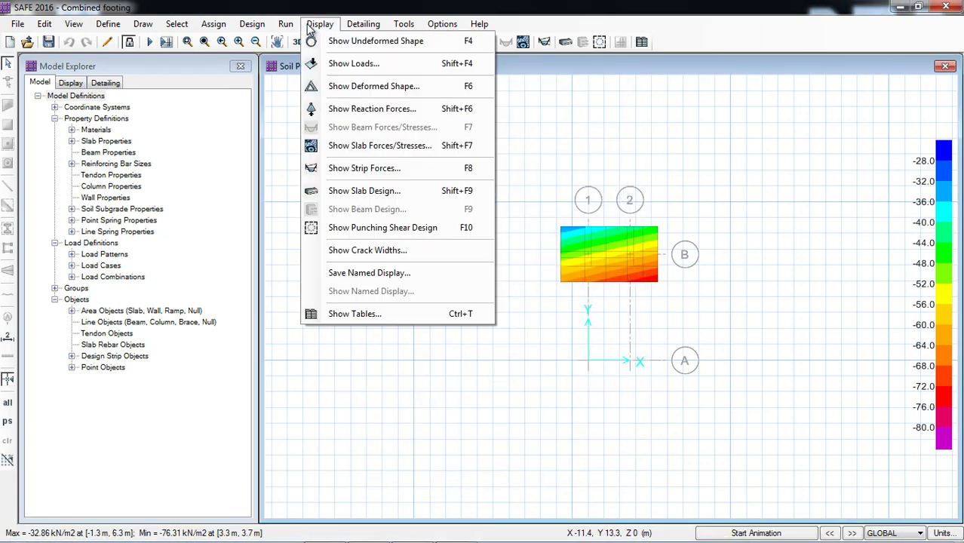
left_click(362, 227)
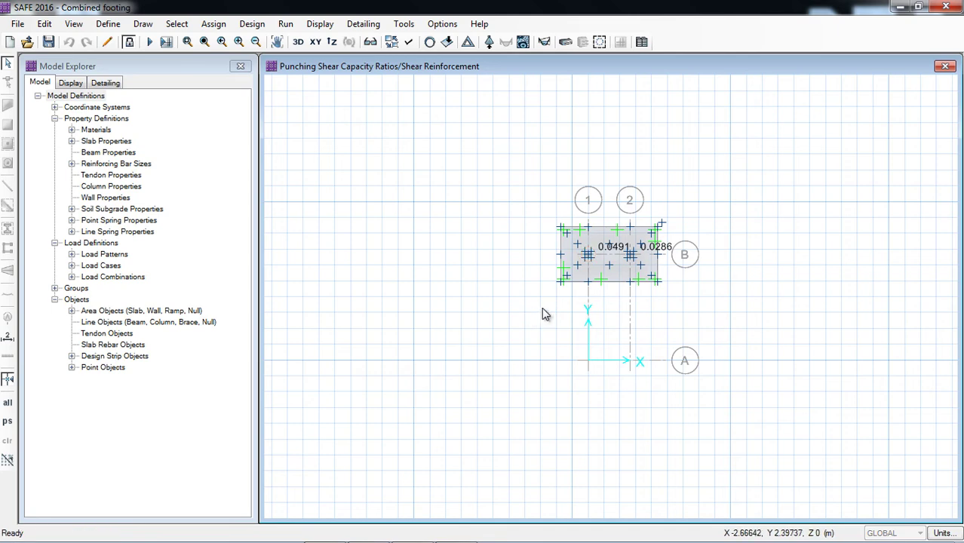
Step: Display the strip moment diagrams for load combination UDCONU2, first for Layer A and then for Layer B only
left_click(320, 24)
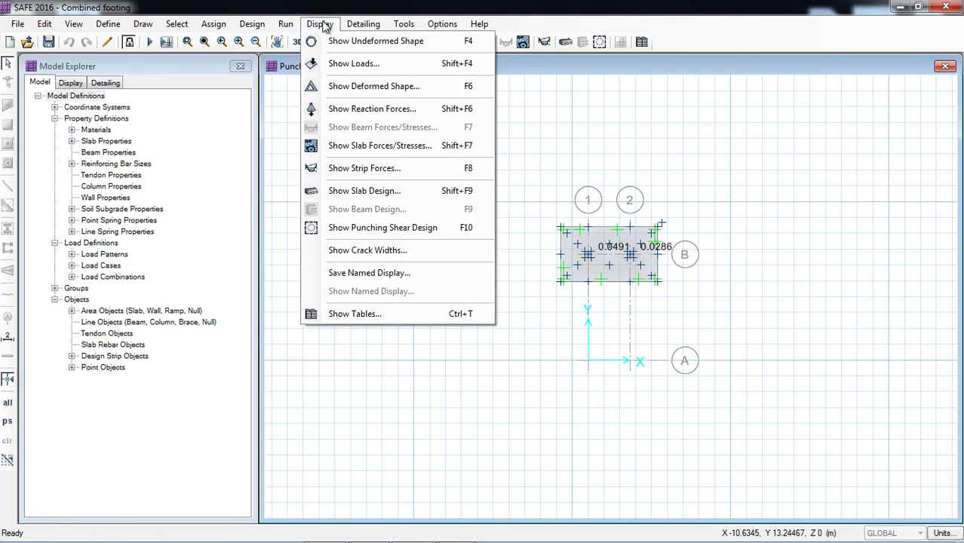
left_click(375, 169)
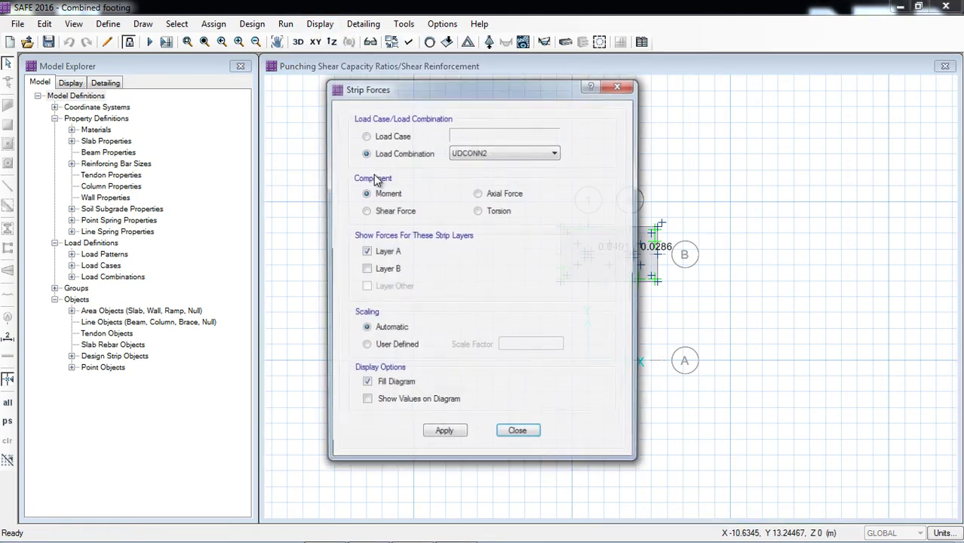
left_click_drag(501, 88, 337, 69)
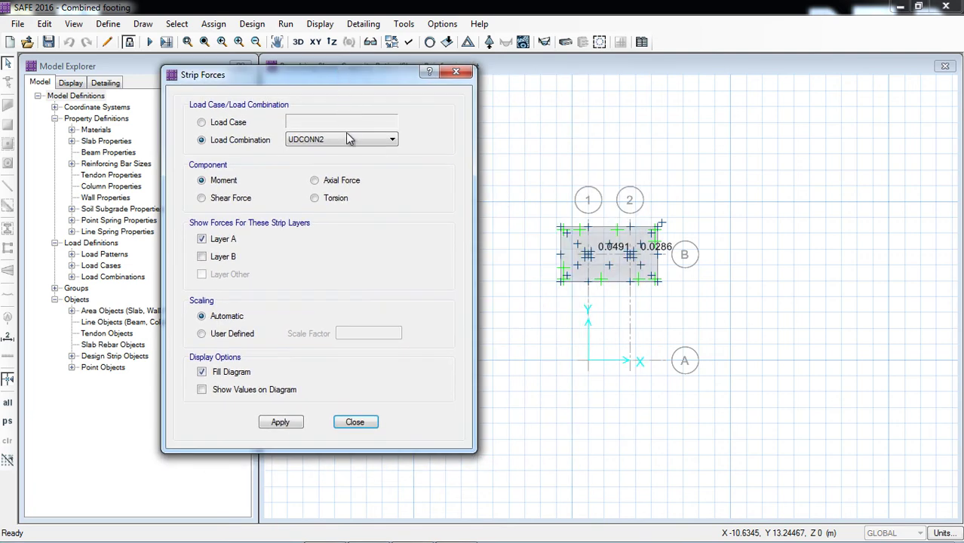
left_click(346, 139)
left_click(329, 179)
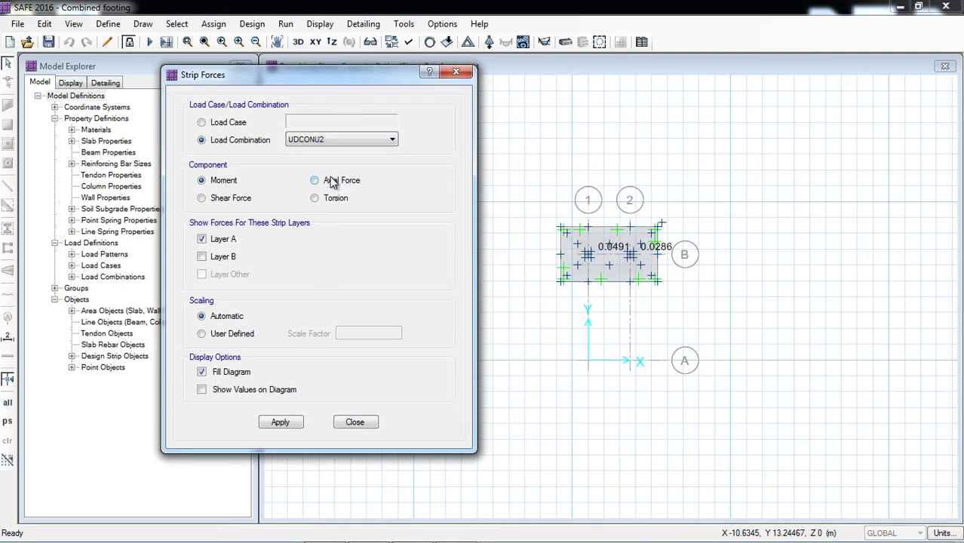
left_click(282, 424)
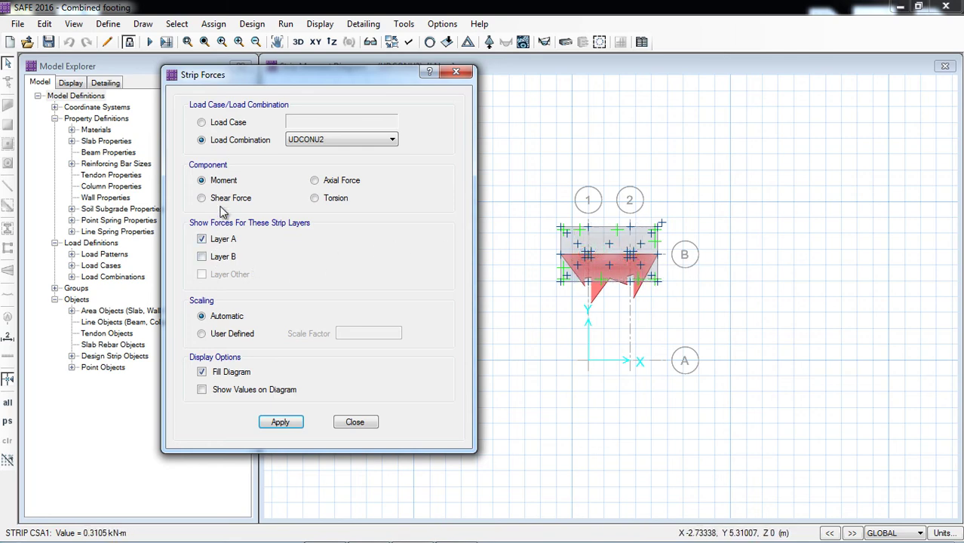
left_click(216, 245)
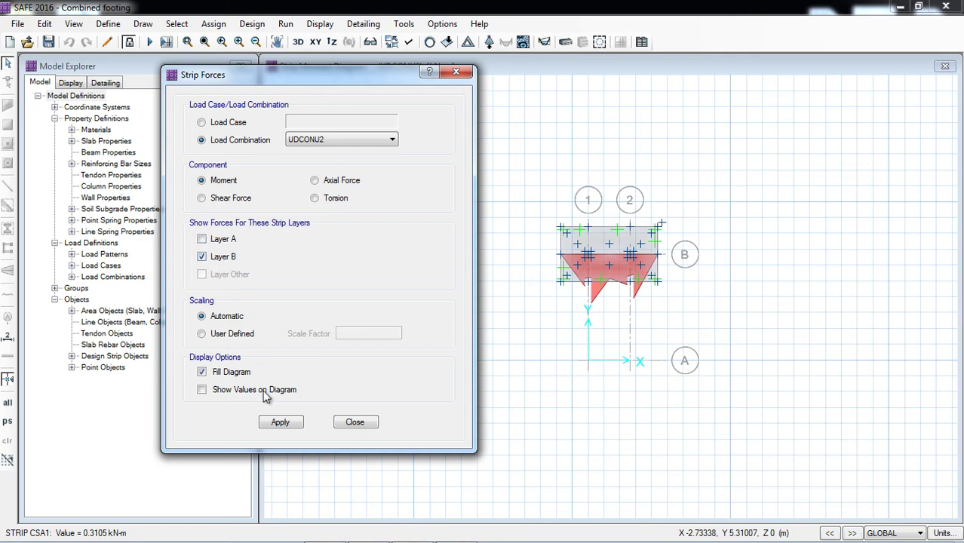
left_click(280, 423)
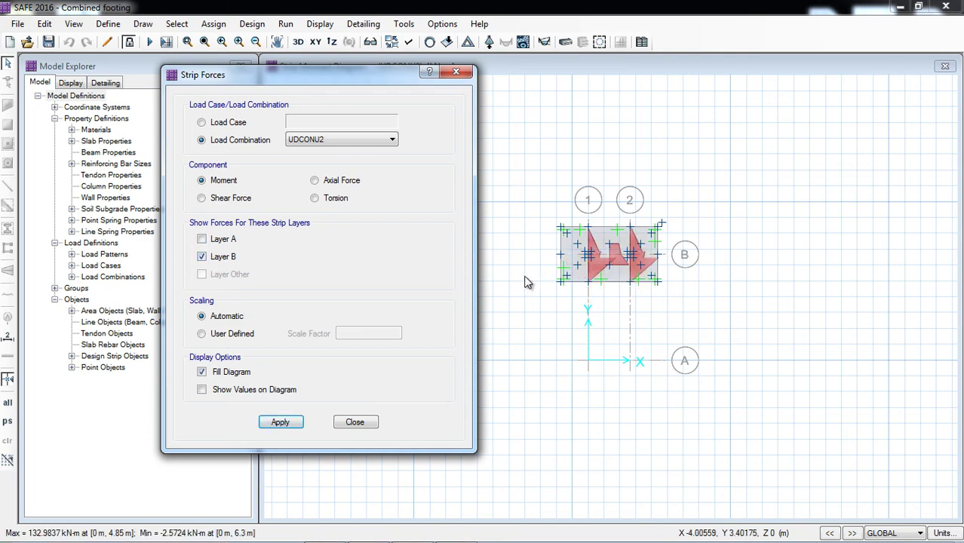
Step: Display the UDCONU2 strip shear force diagram for Layer A and inspect its values along the strip
left_click(224, 260)
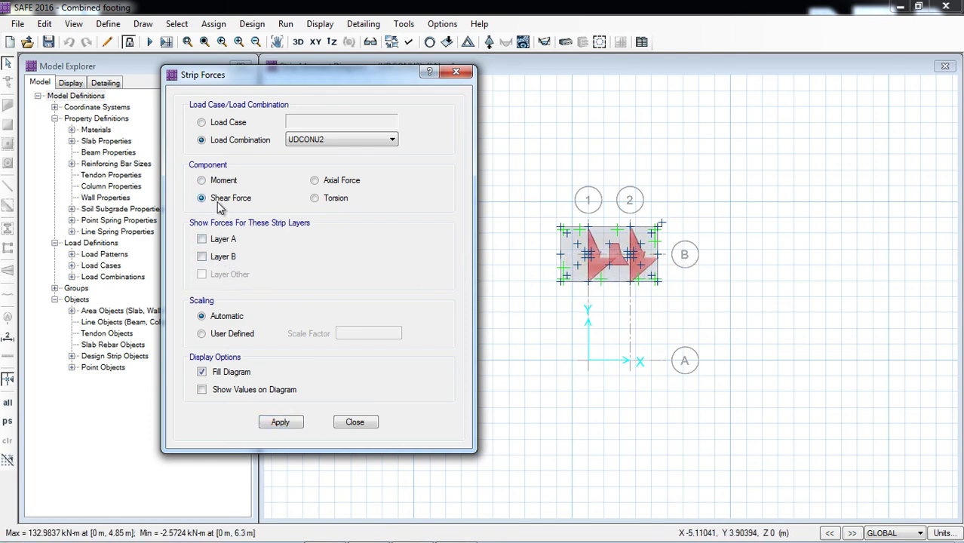
left_click(280, 422)
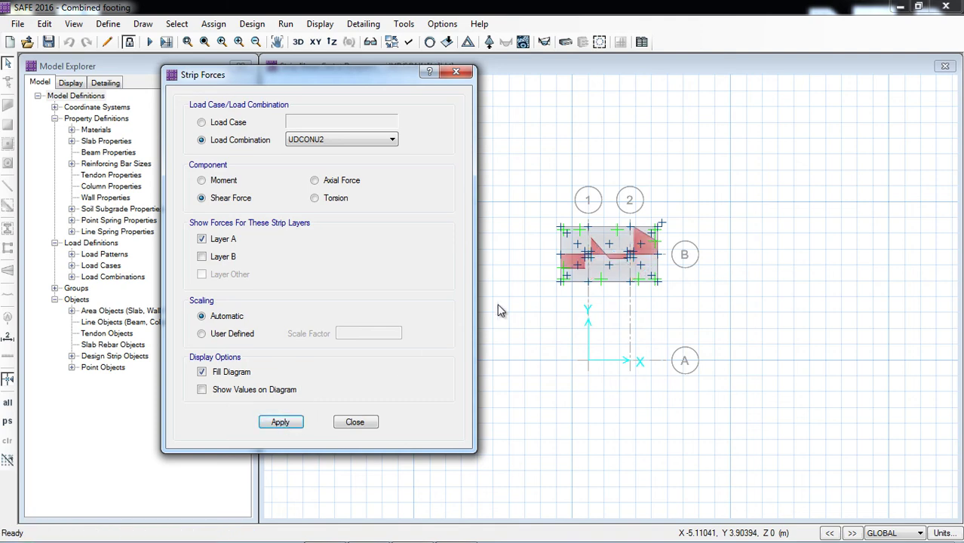
mouse_move(653, 258)
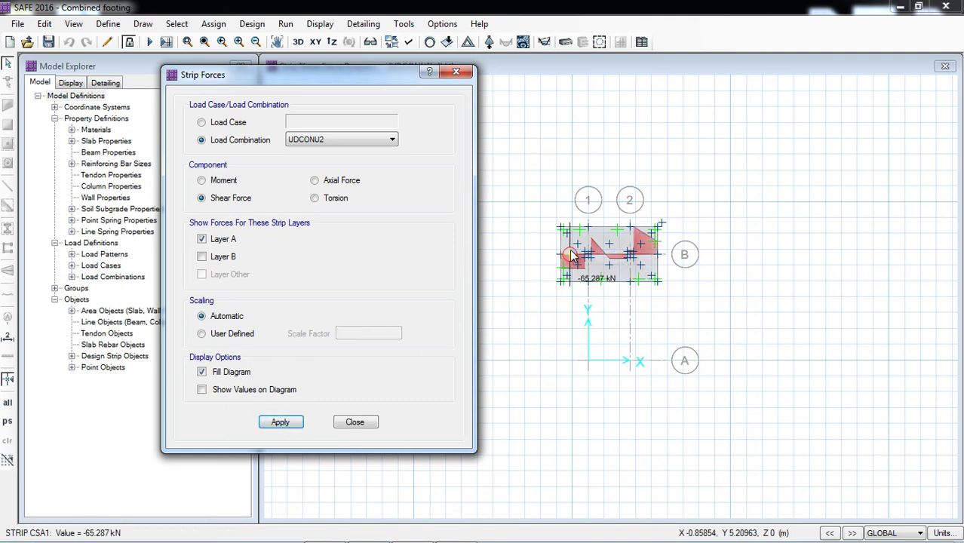
left_click(354, 422)
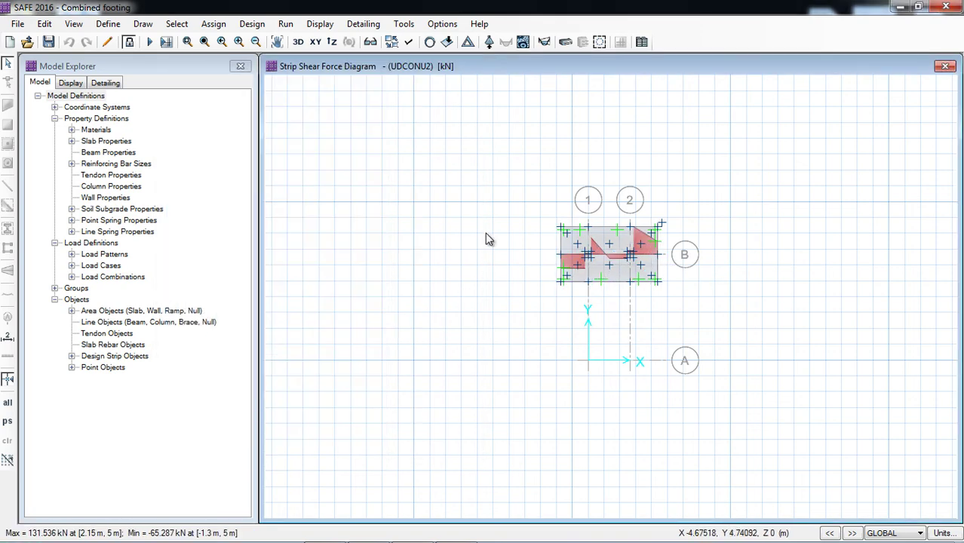
Step: Display the strip-based enveloping flexural reinforcement for Layers A and B and inspect the rebar intensity along the strips
left_click(321, 27)
left_click(325, 28)
left_click(286, 24)
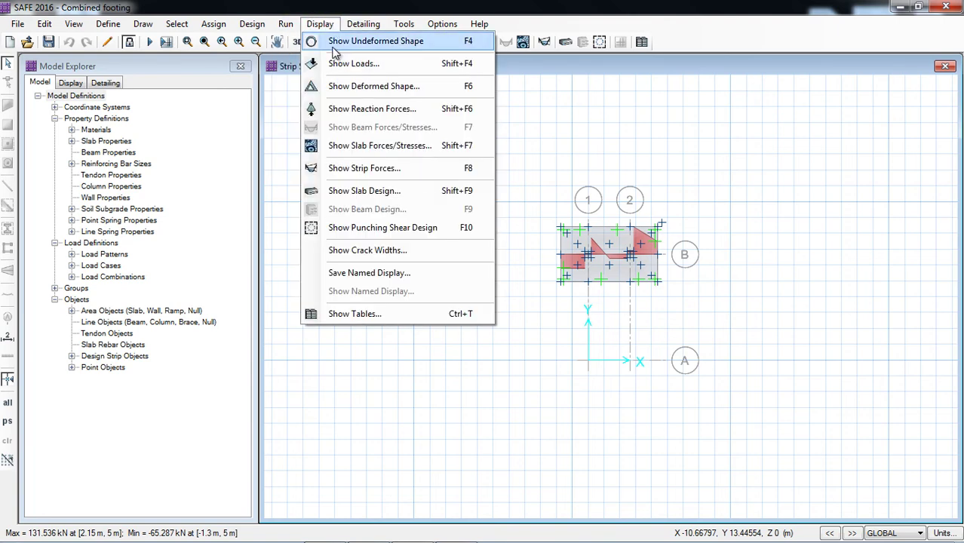
left_click(379, 195)
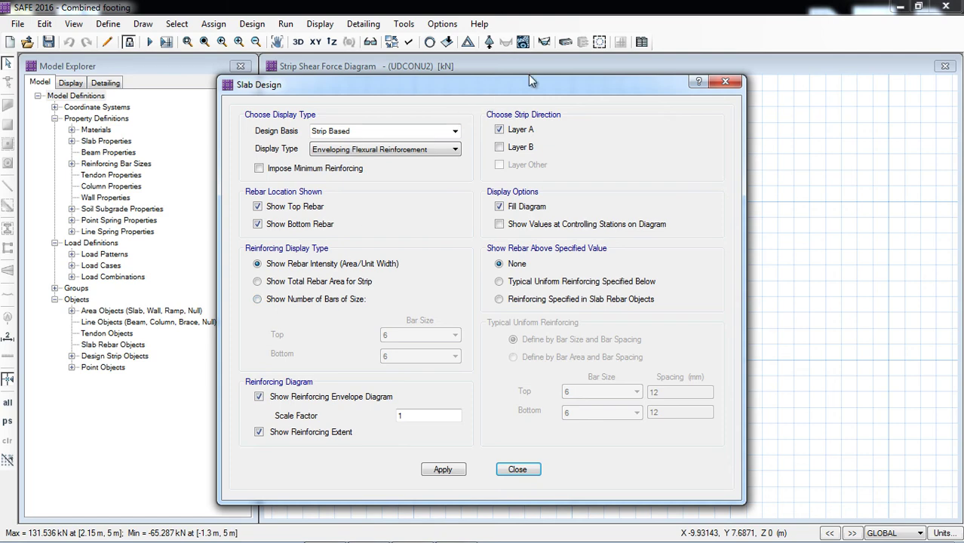
left_click_drag(531, 89, 312, 68)
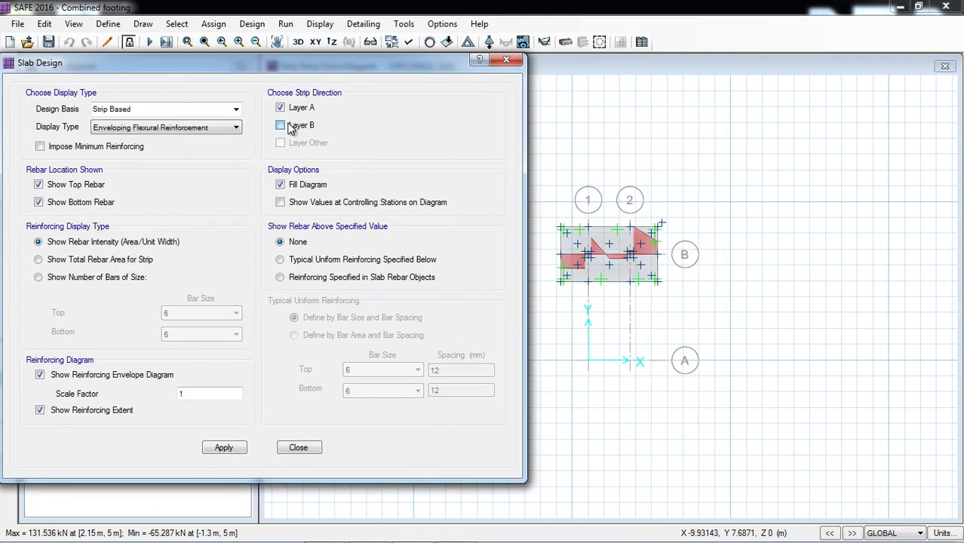
left_click(219, 450)
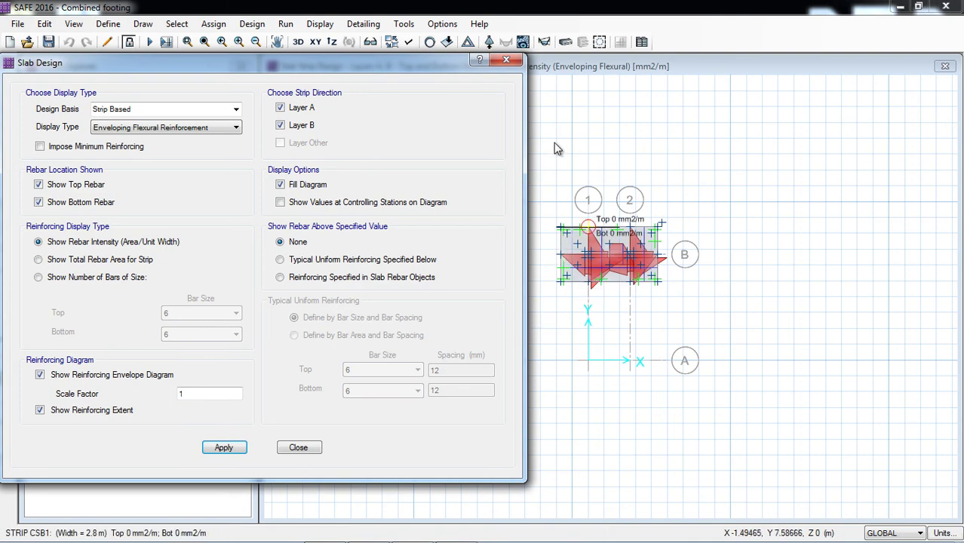
scroll(555, 255, "up", 5)
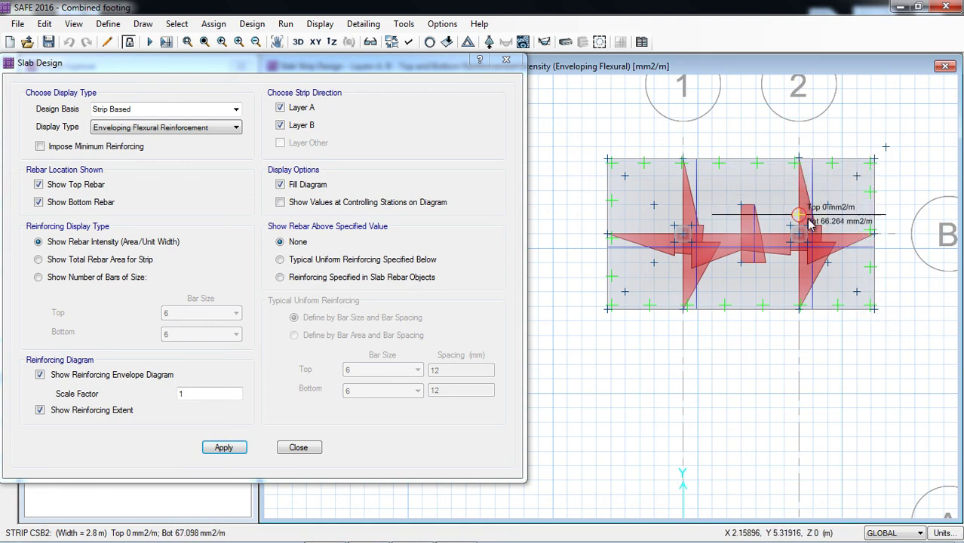
Step: Impose minimum reinforcing and show the strip rebar required above typical uniform reinforcing of 12 mm bars at 200 mm, top and bottom
left_click(93, 150)
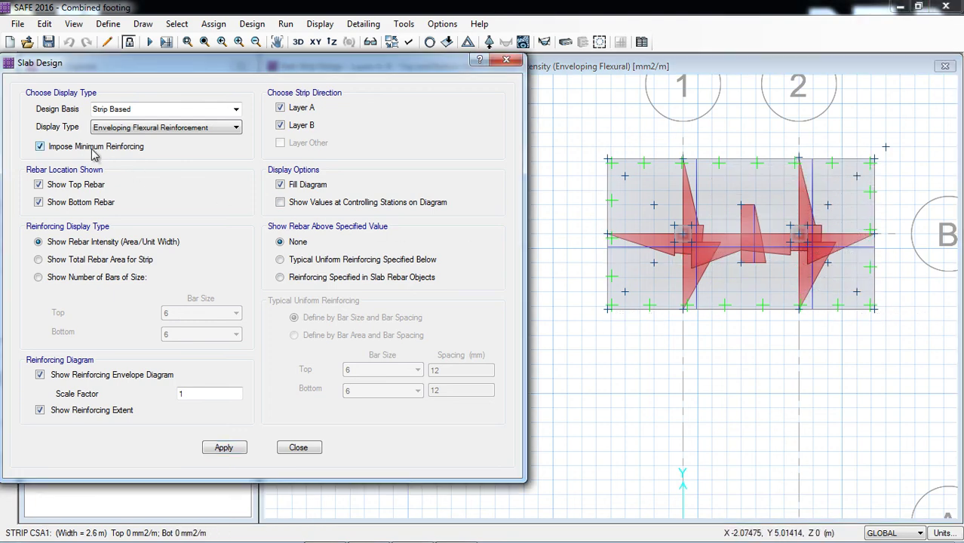
left_click(226, 449)
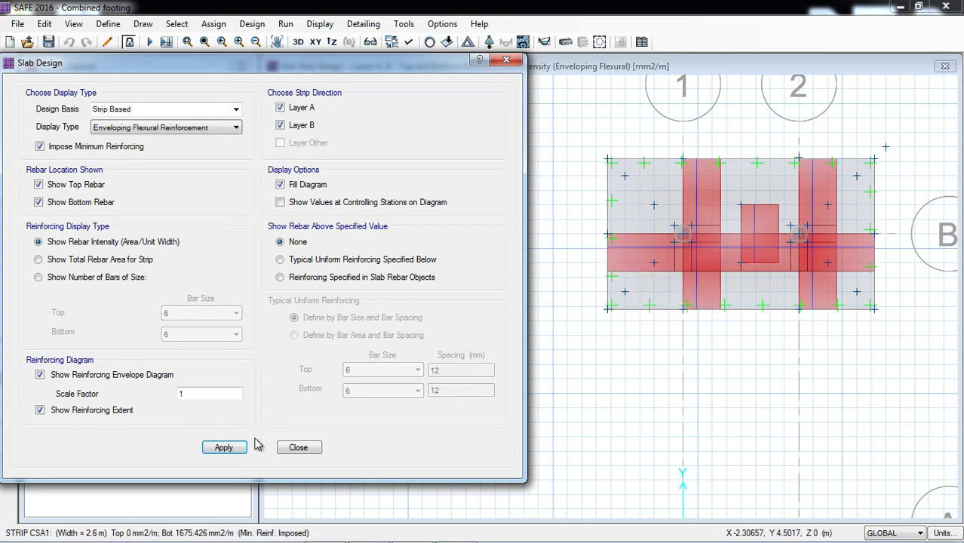
left_click(320, 260)
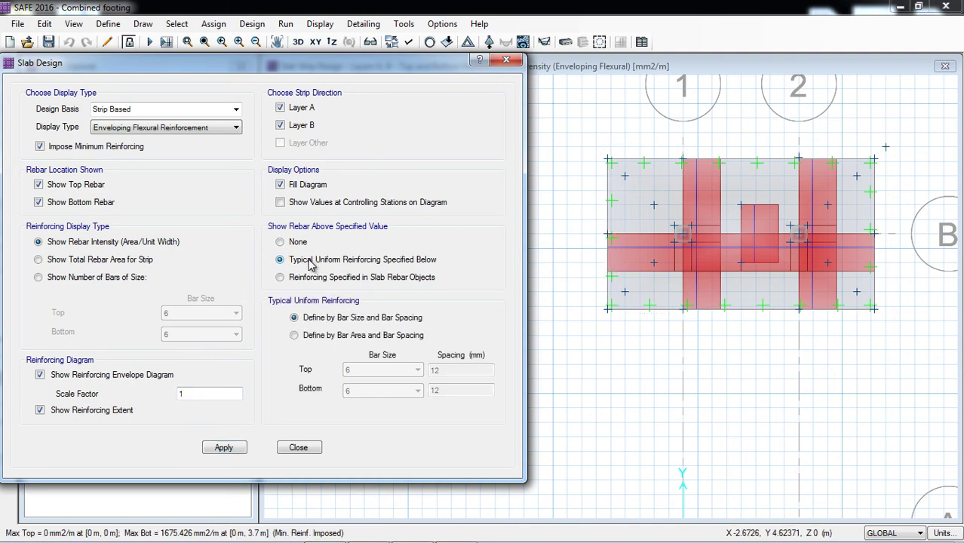
left_click(394, 376)
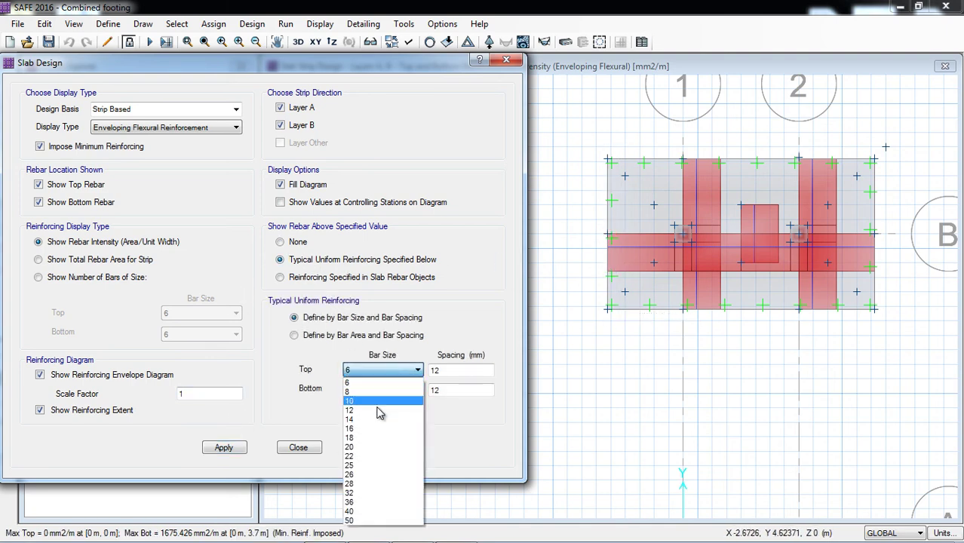
left_click(377, 411)
left_click(372, 391)
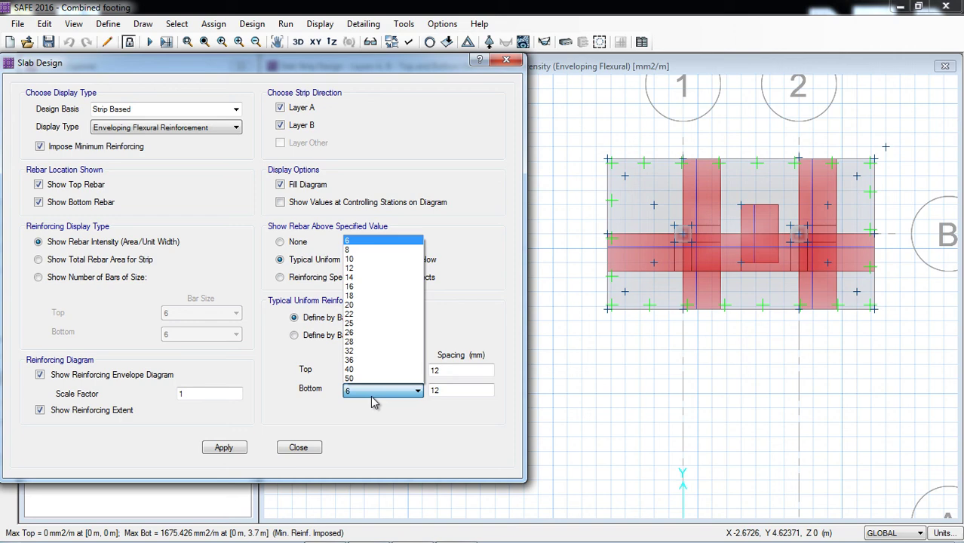
left_click(372, 272)
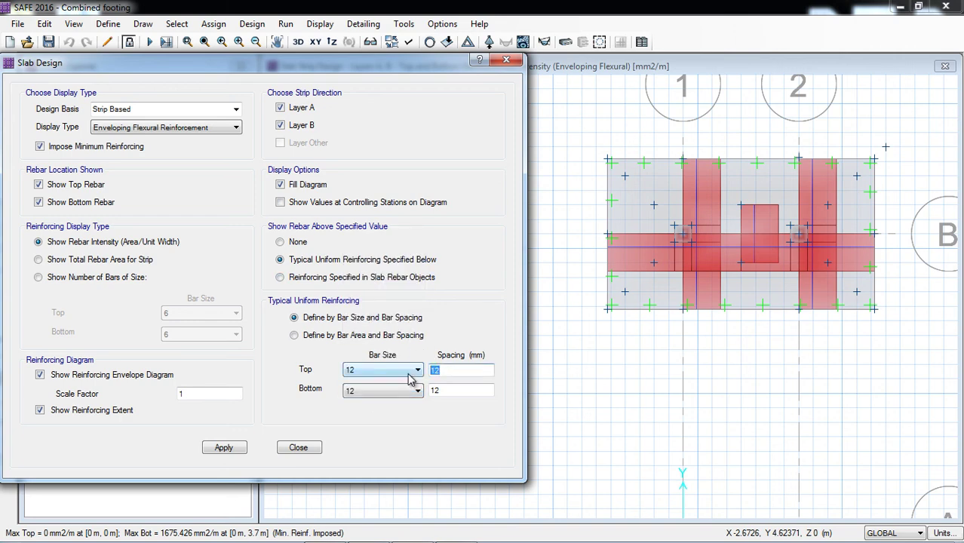
type("200")
key("Tab")
key("Tab")
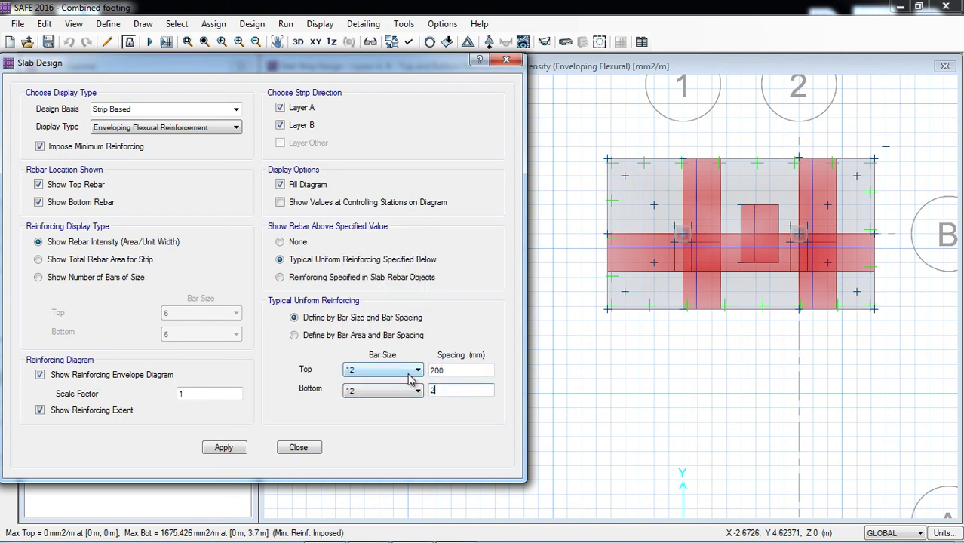
left_click(224, 448)
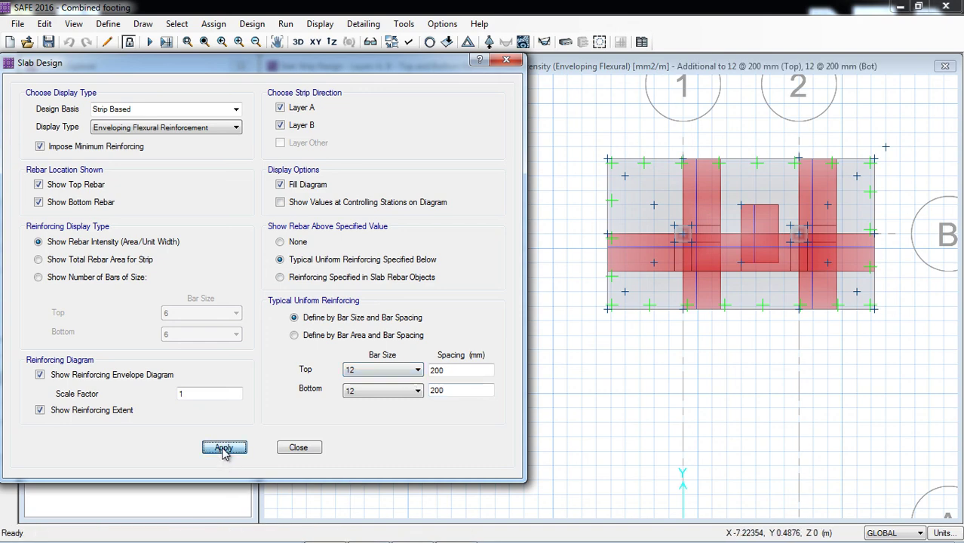
mouse_move(698, 257)
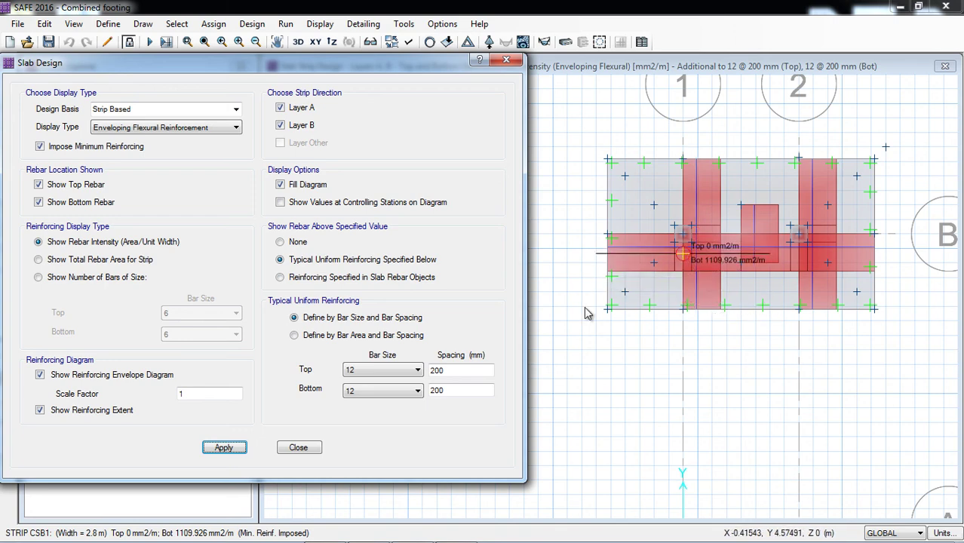
Step: Set the typical uniform reinforcing to 16 mm bars at 120 mm spacing, top and bottom, apply it and close the slab design settings
left_click(413, 370)
left_click(397, 414)
left_click(394, 392)
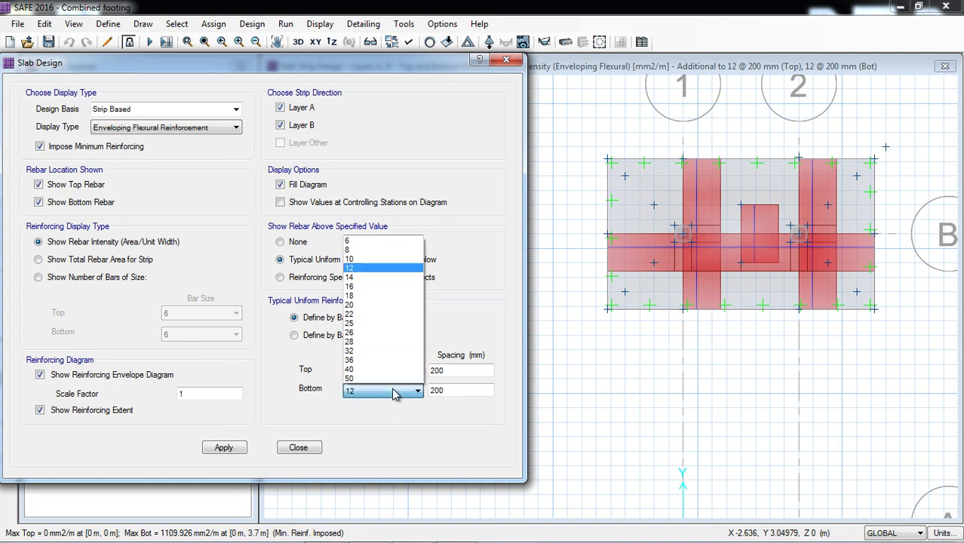
left_click(372, 287)
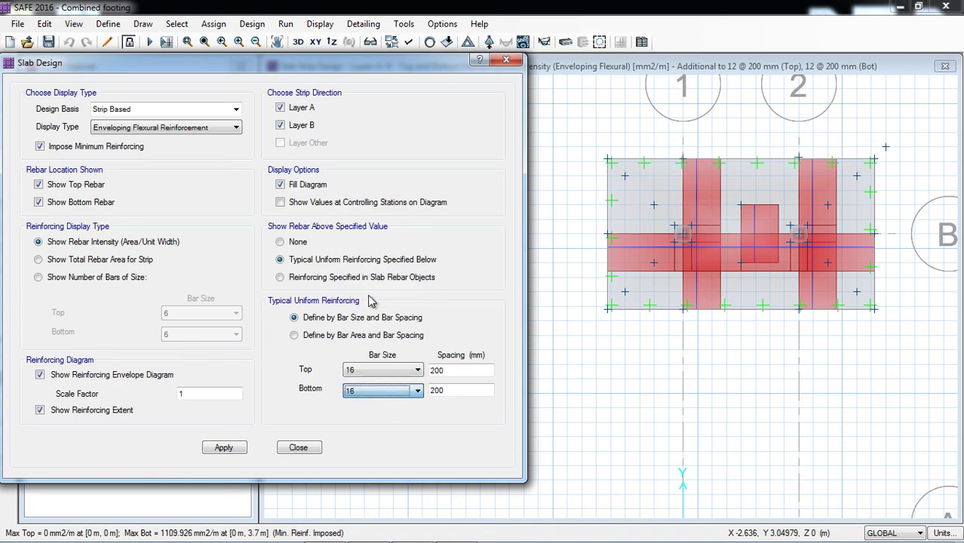
double_click(446, 369)
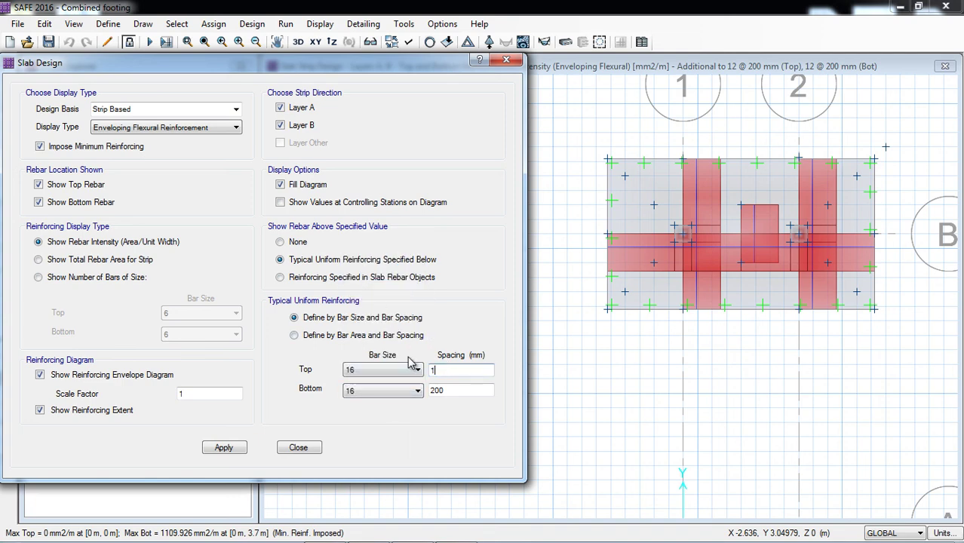
key("Tab")
key("Tab")
type("1")
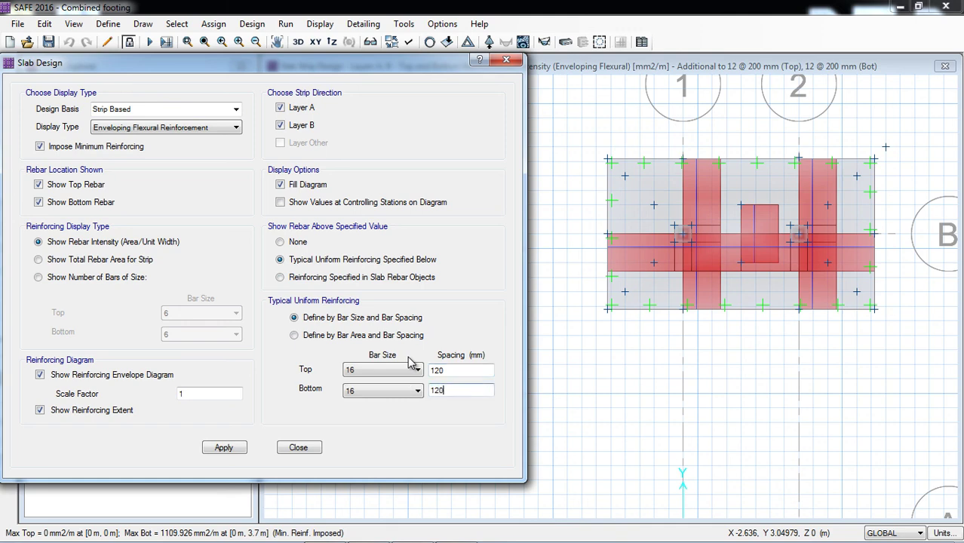
left_click(212, 451)
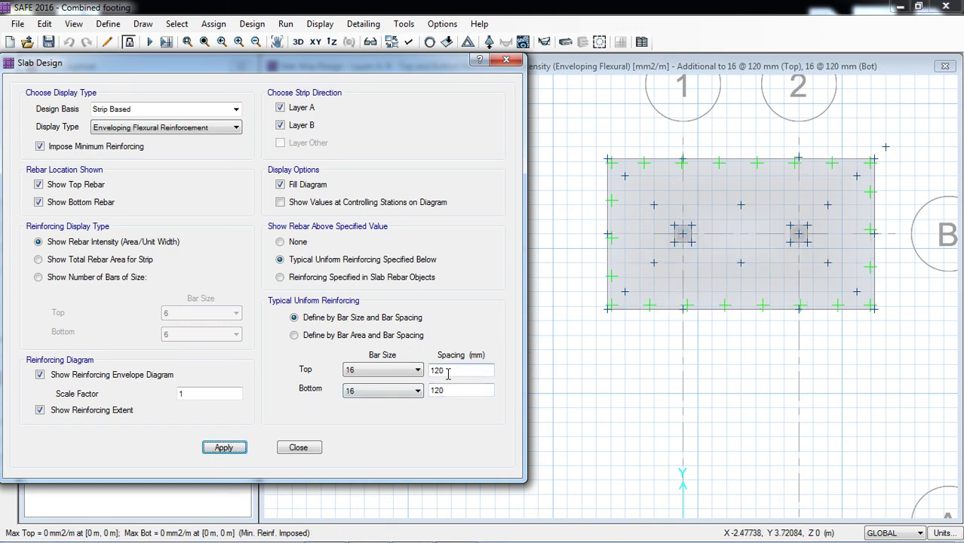
left_click(416, 372)
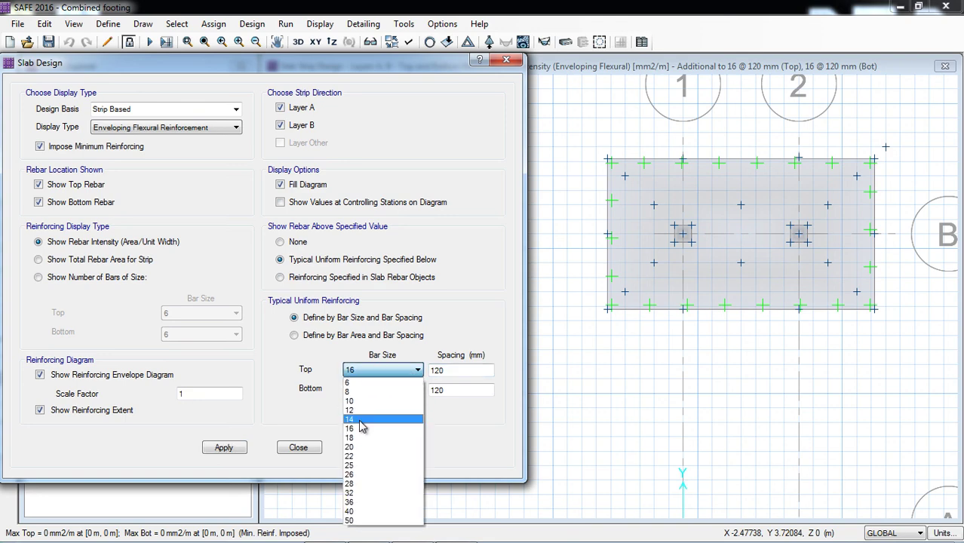
left_click(463, 369)
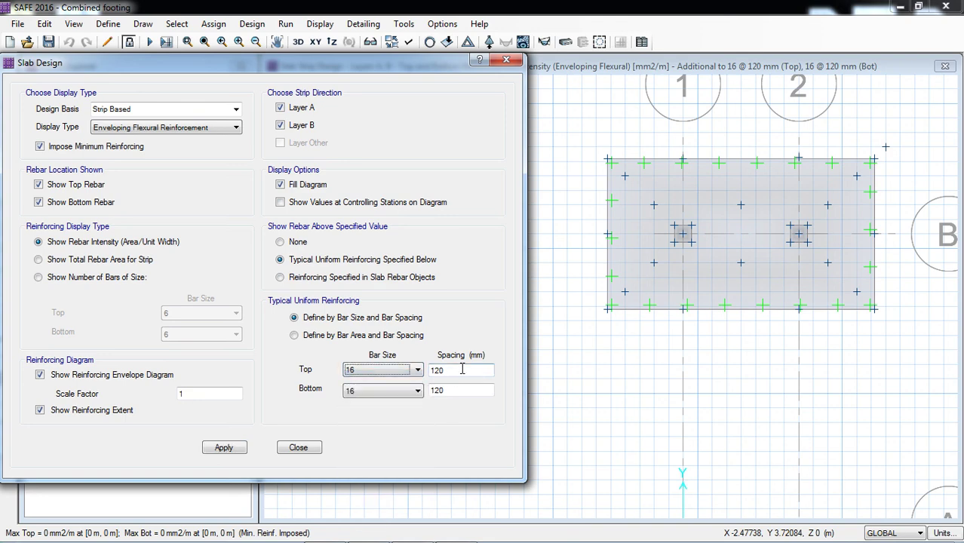
left_click(284, 448)
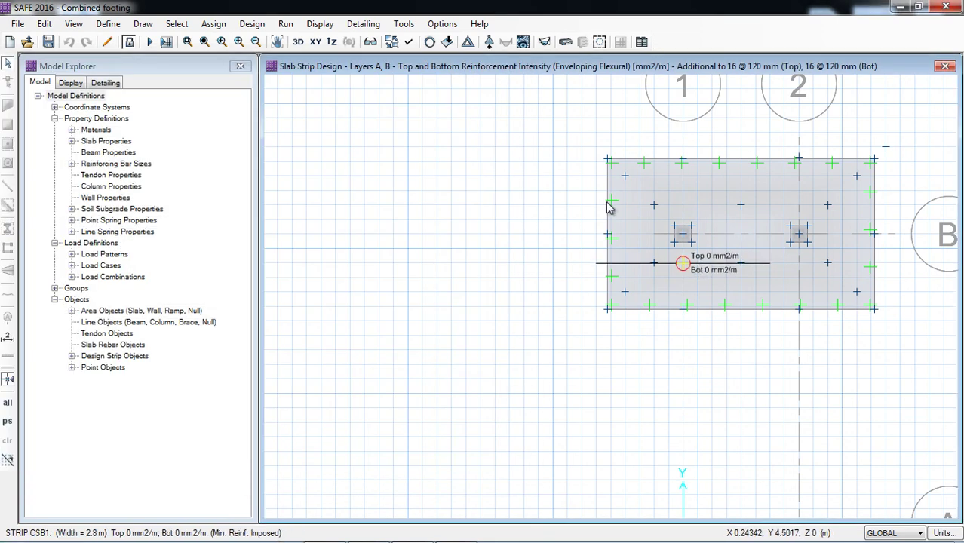
Step: Run the detailing for the combined footing to generate its layout plan
left_click(362, 27)
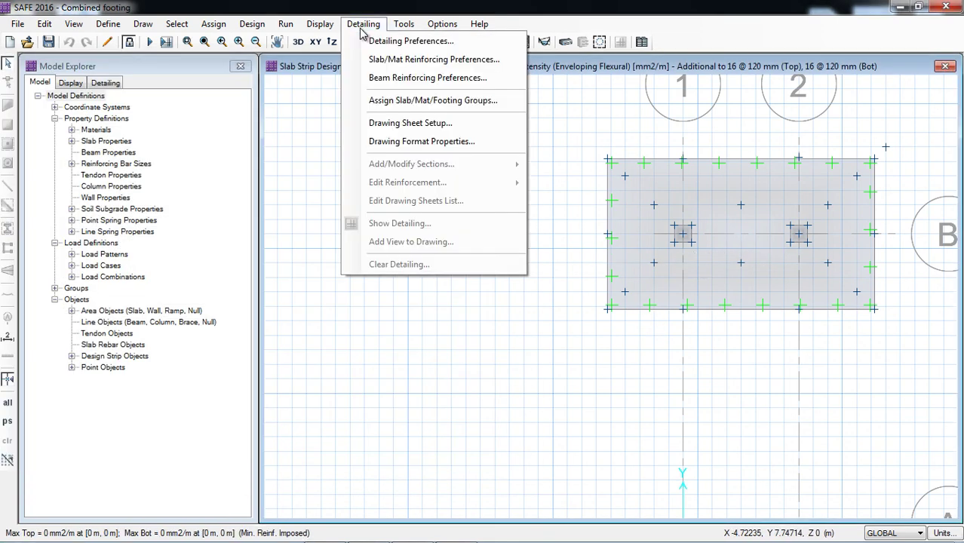
left_click(264, 6)
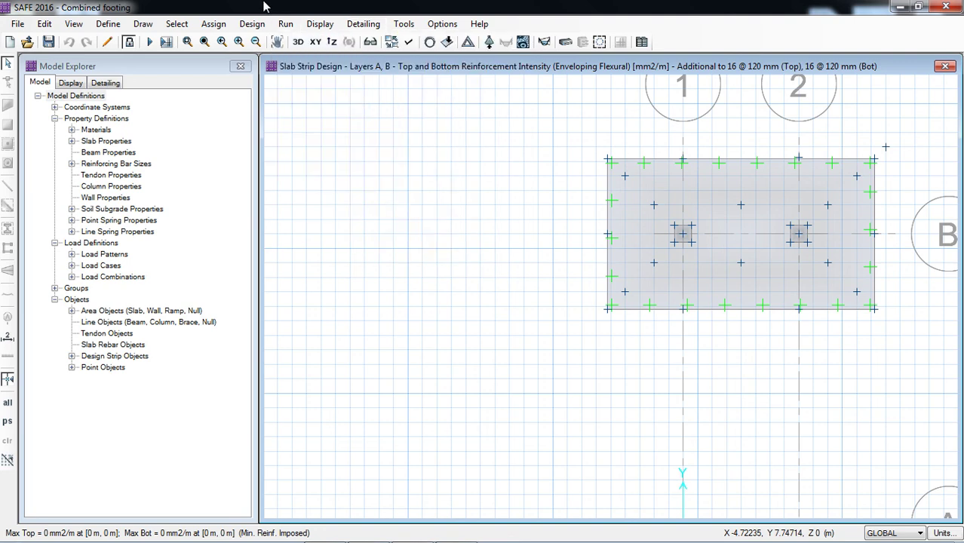
left_click(166, 41)
left_click(449, 354)
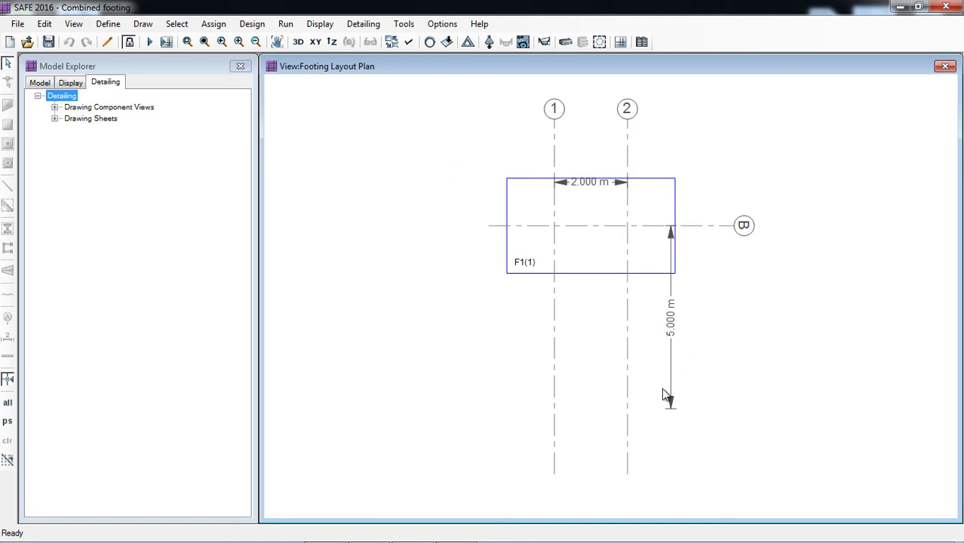
Step: Open the Footings Table and the Footings Bill of Quantities from the footing drawing component views
double_click(76, 107)
left_click(74, 190)
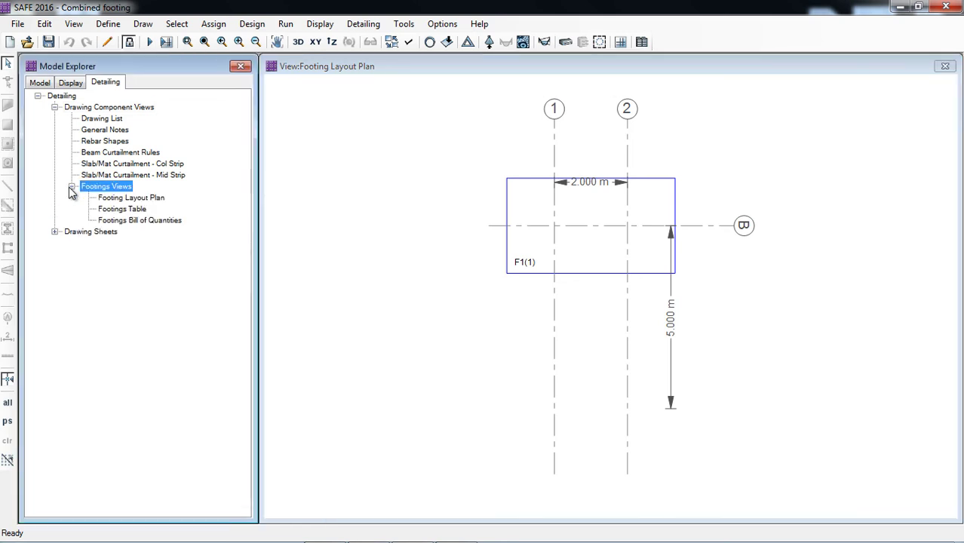
double_click(136, 207)
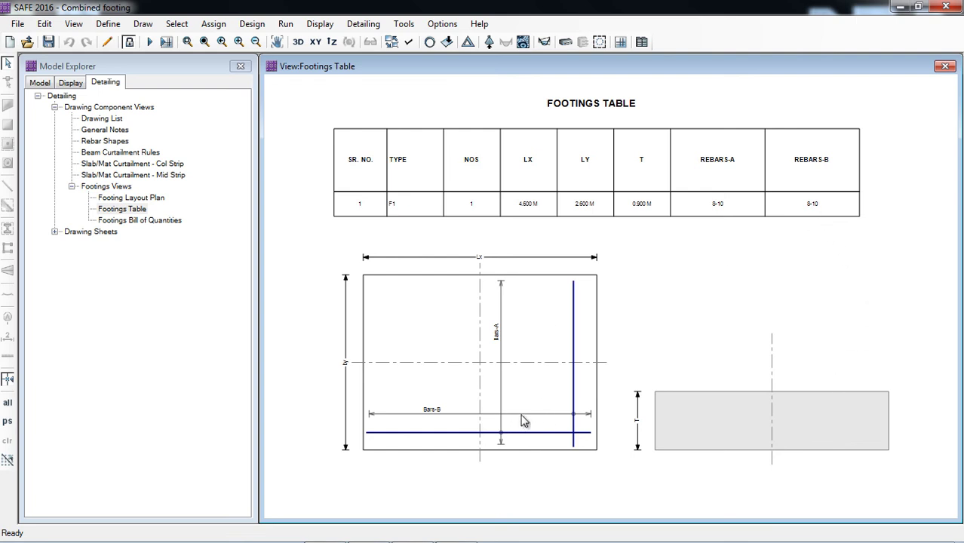
double_click(143, 222)
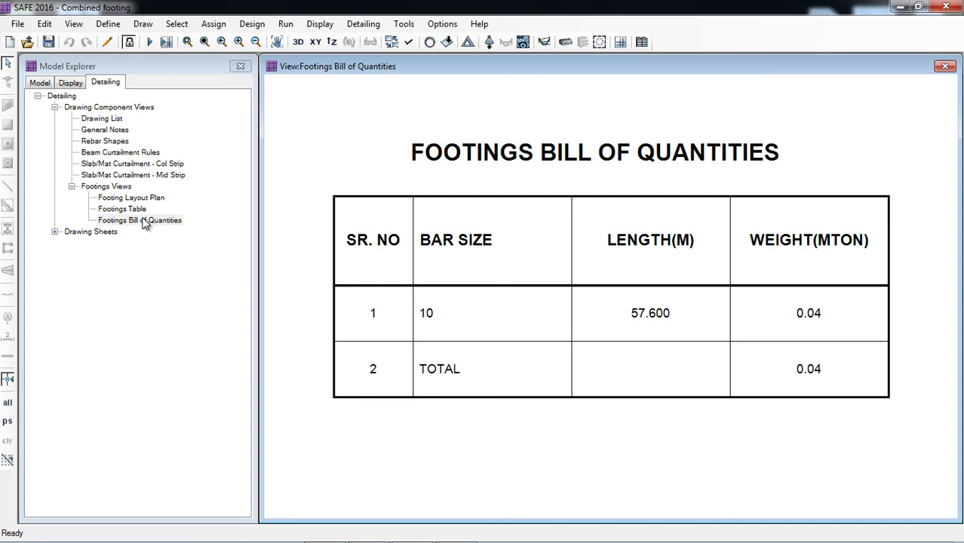